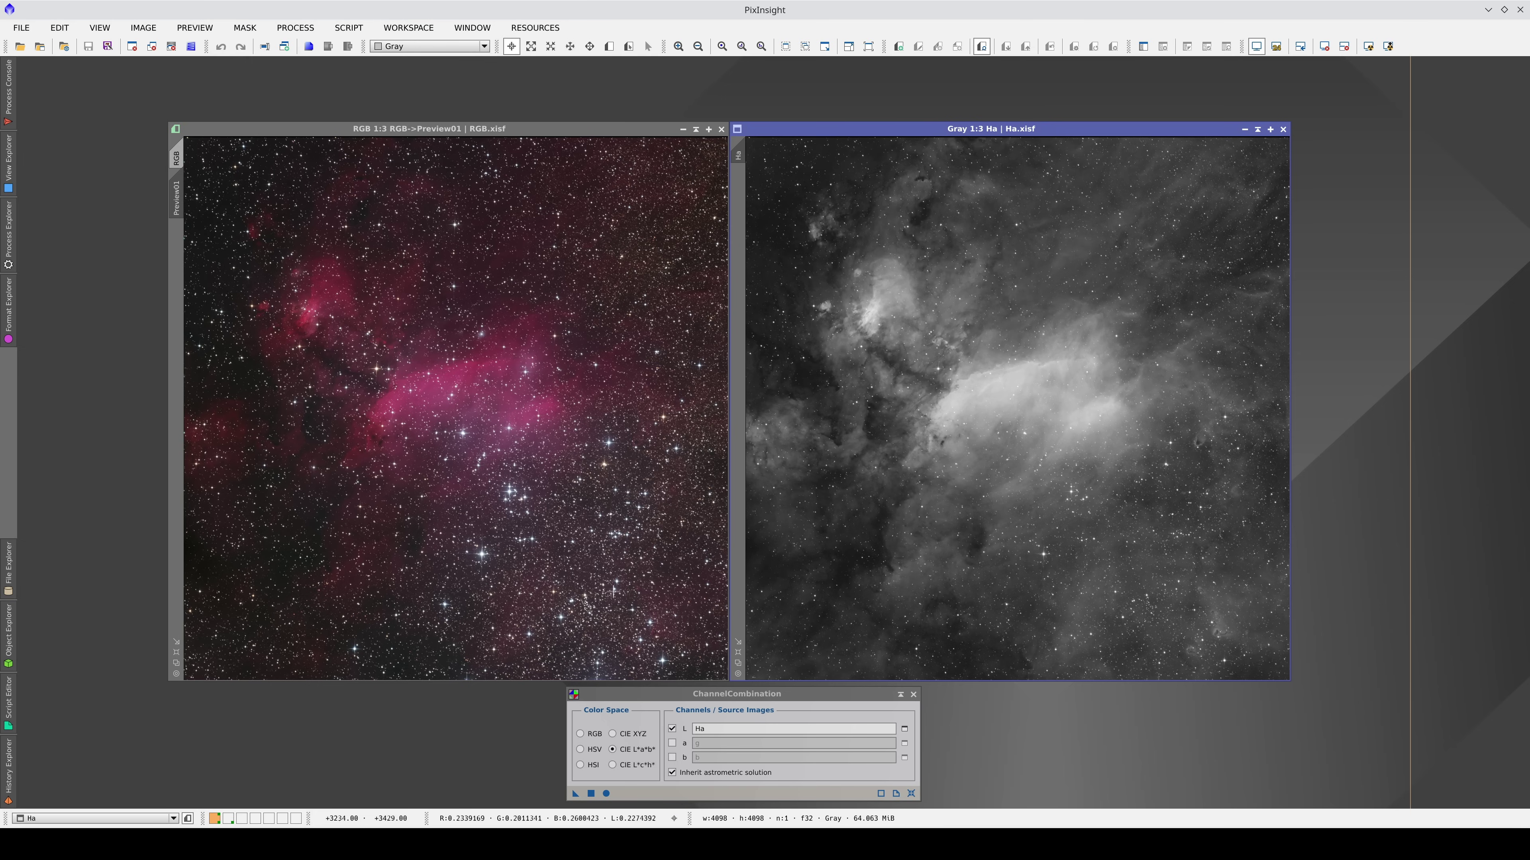
# Apply the ChannelCombination luminance to Preview01, compare it with the original, then show only the Red channel.
pyautogui.moveTo(577, 794); pyautogui.dragTo(473, 590)
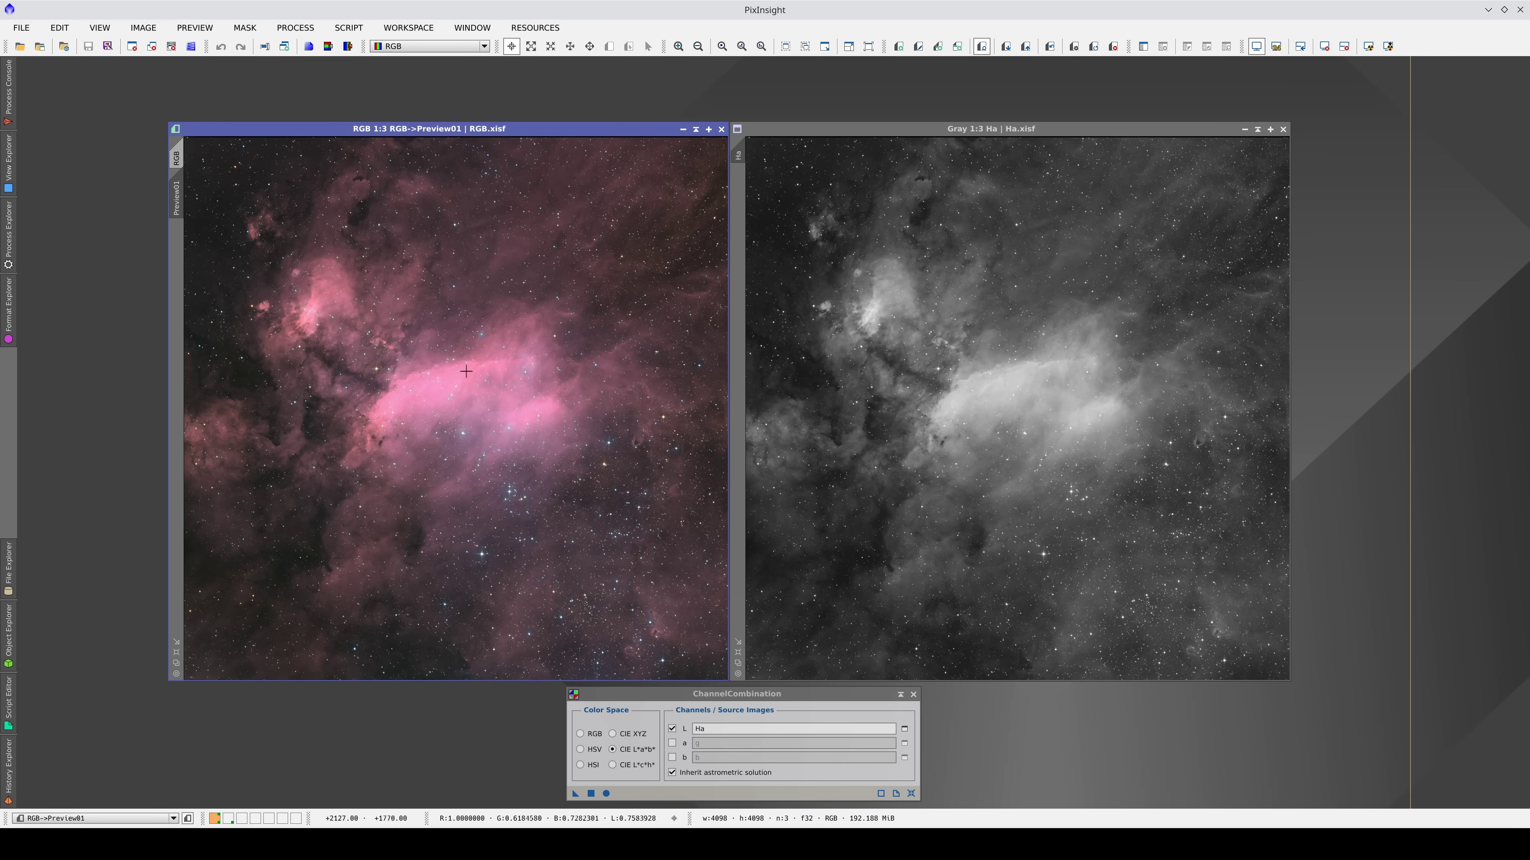
pyautogui.hotkey('ctrl', 'pageup')
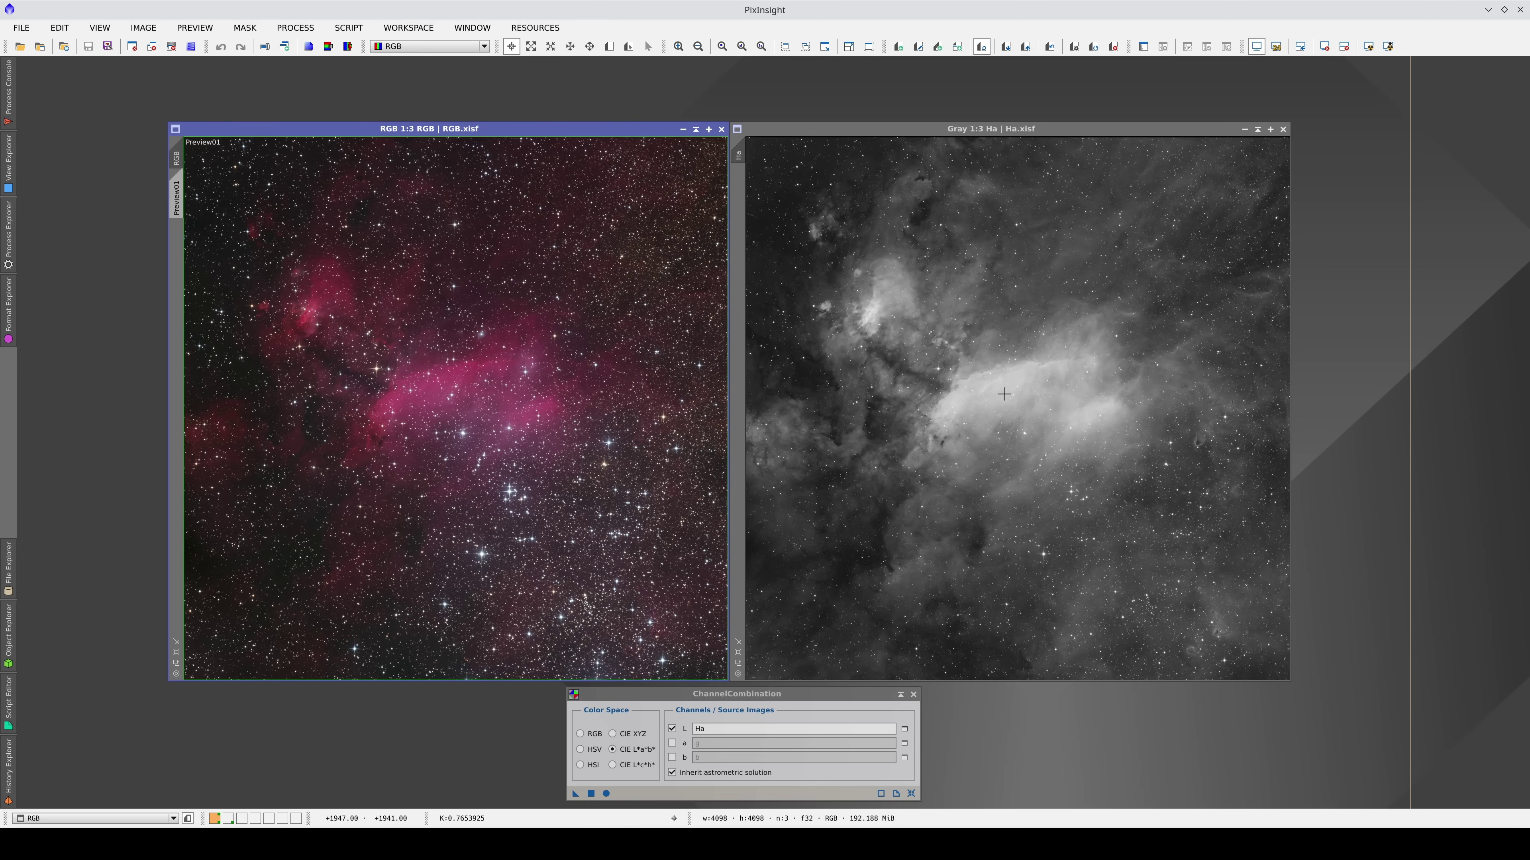
pyautogui.hotkey('ctrl', 'pagedown')
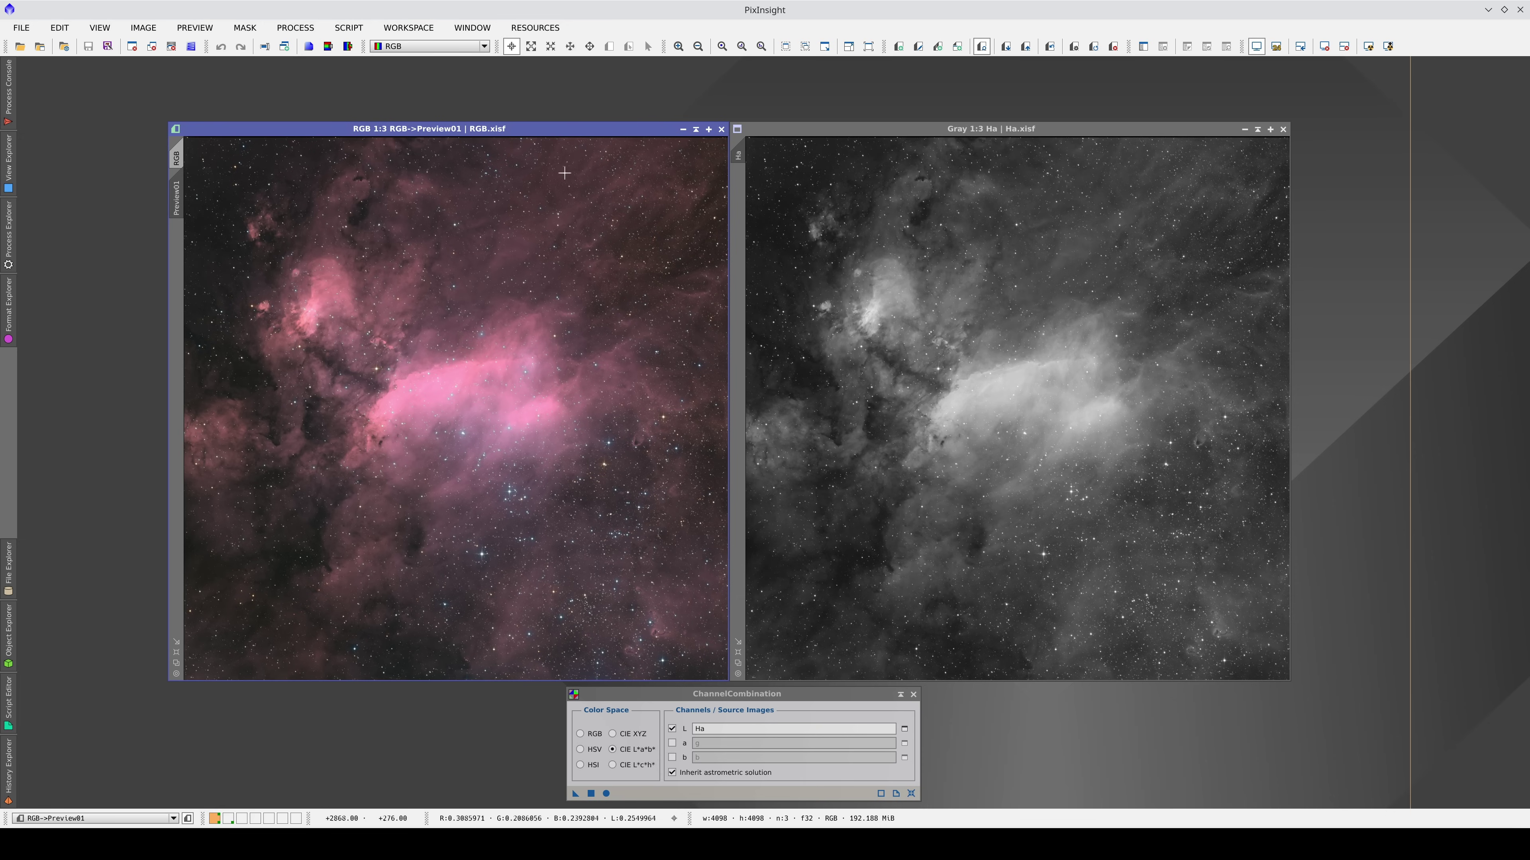
pyautogui.click(451, 49)
pyautogui.click(421, 66)
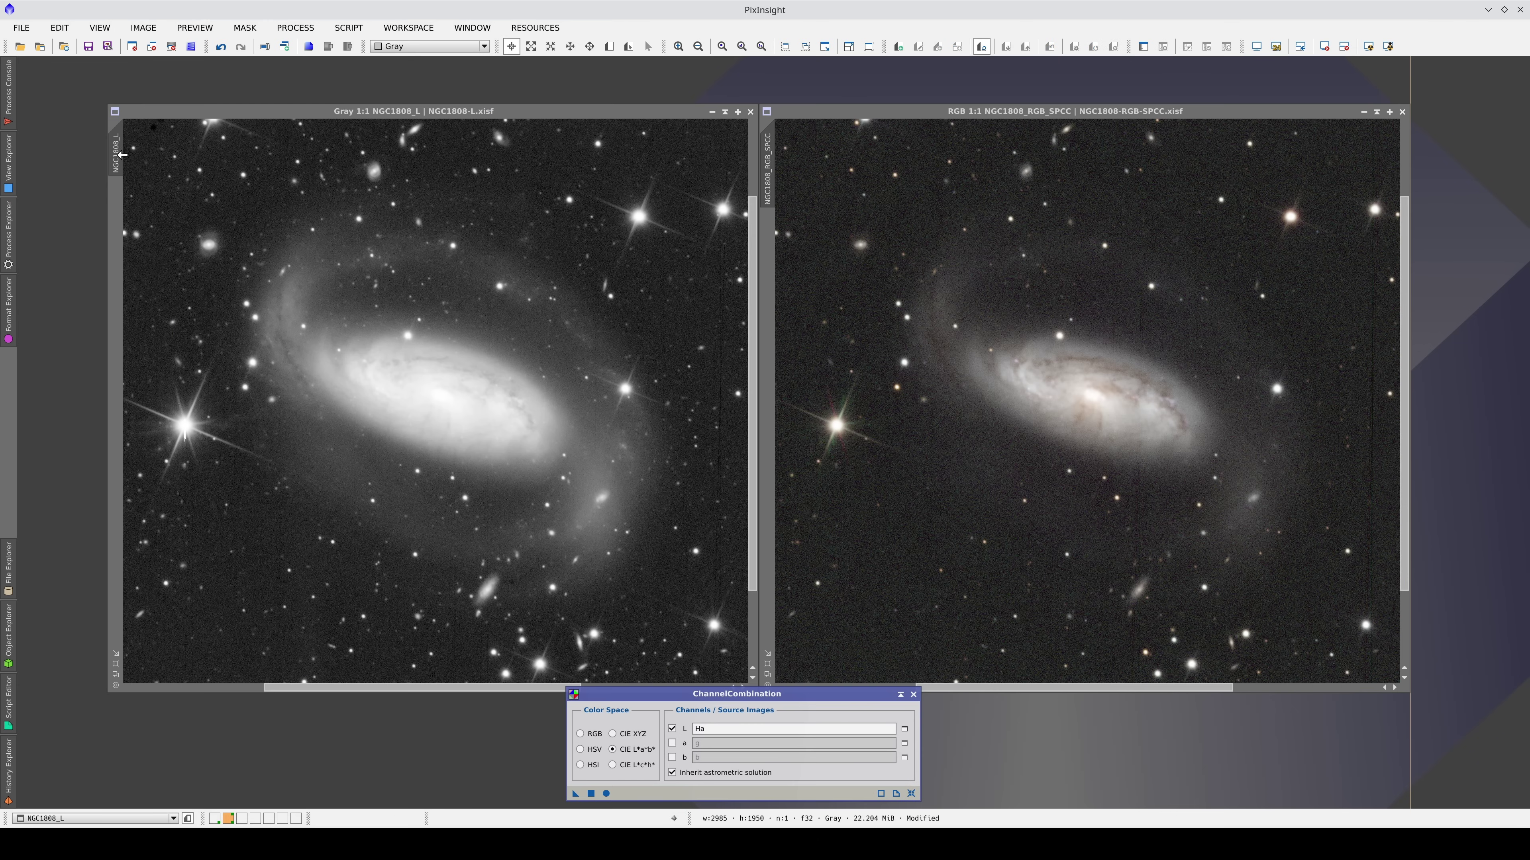
# Set NGC1808_L as the L source and apply ChannelCombination to the NGC1808 RGB image.
pyautogui.moveTo(121, 155); pyautogui.dragTo(239, 227)
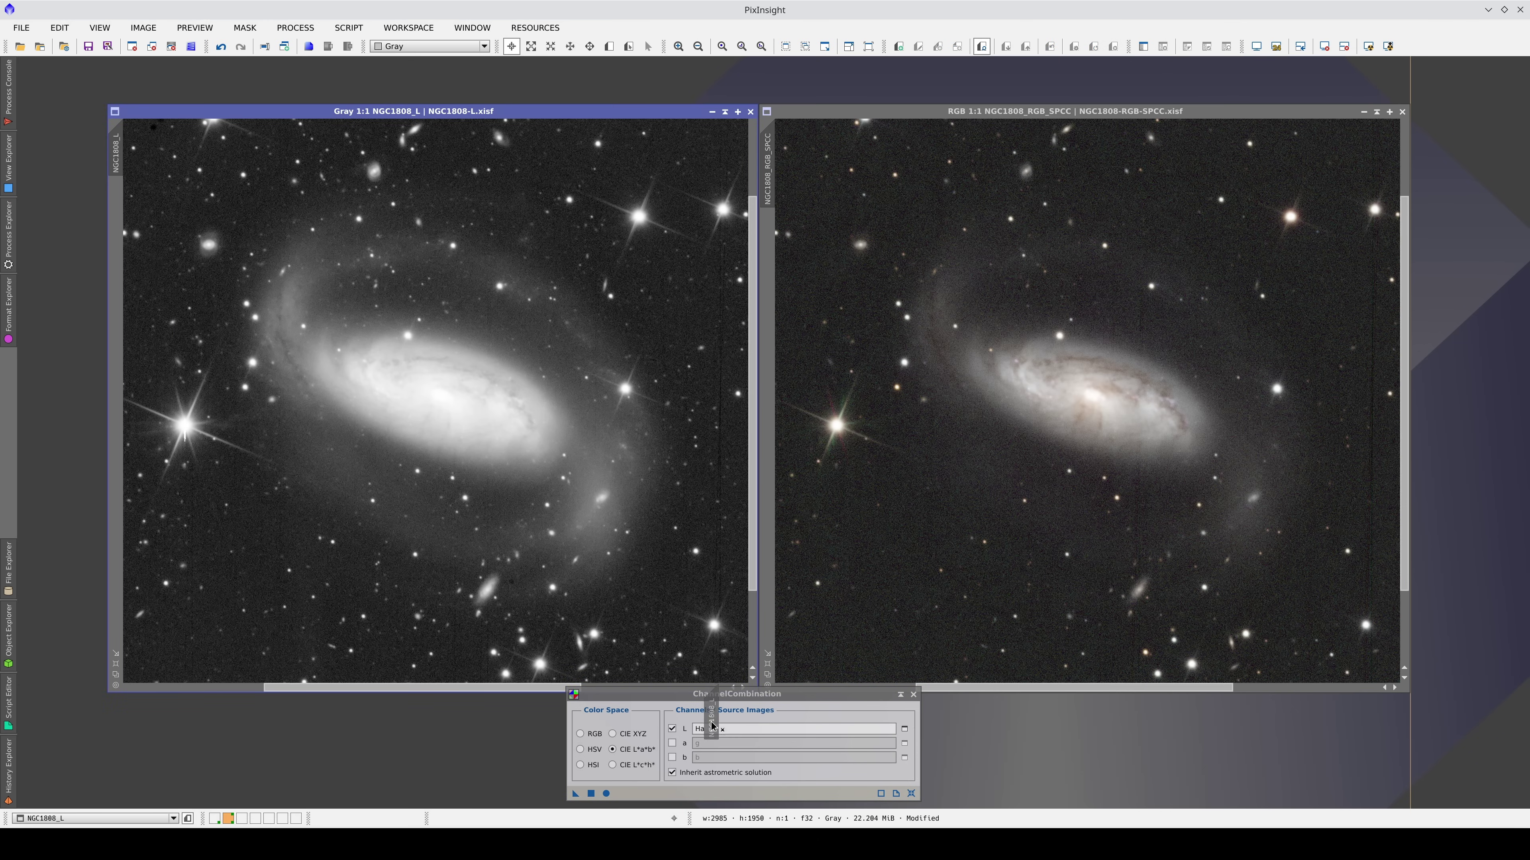
pyautogui.moveTo(712, 731); pyautogui.dragTo(710, 728)
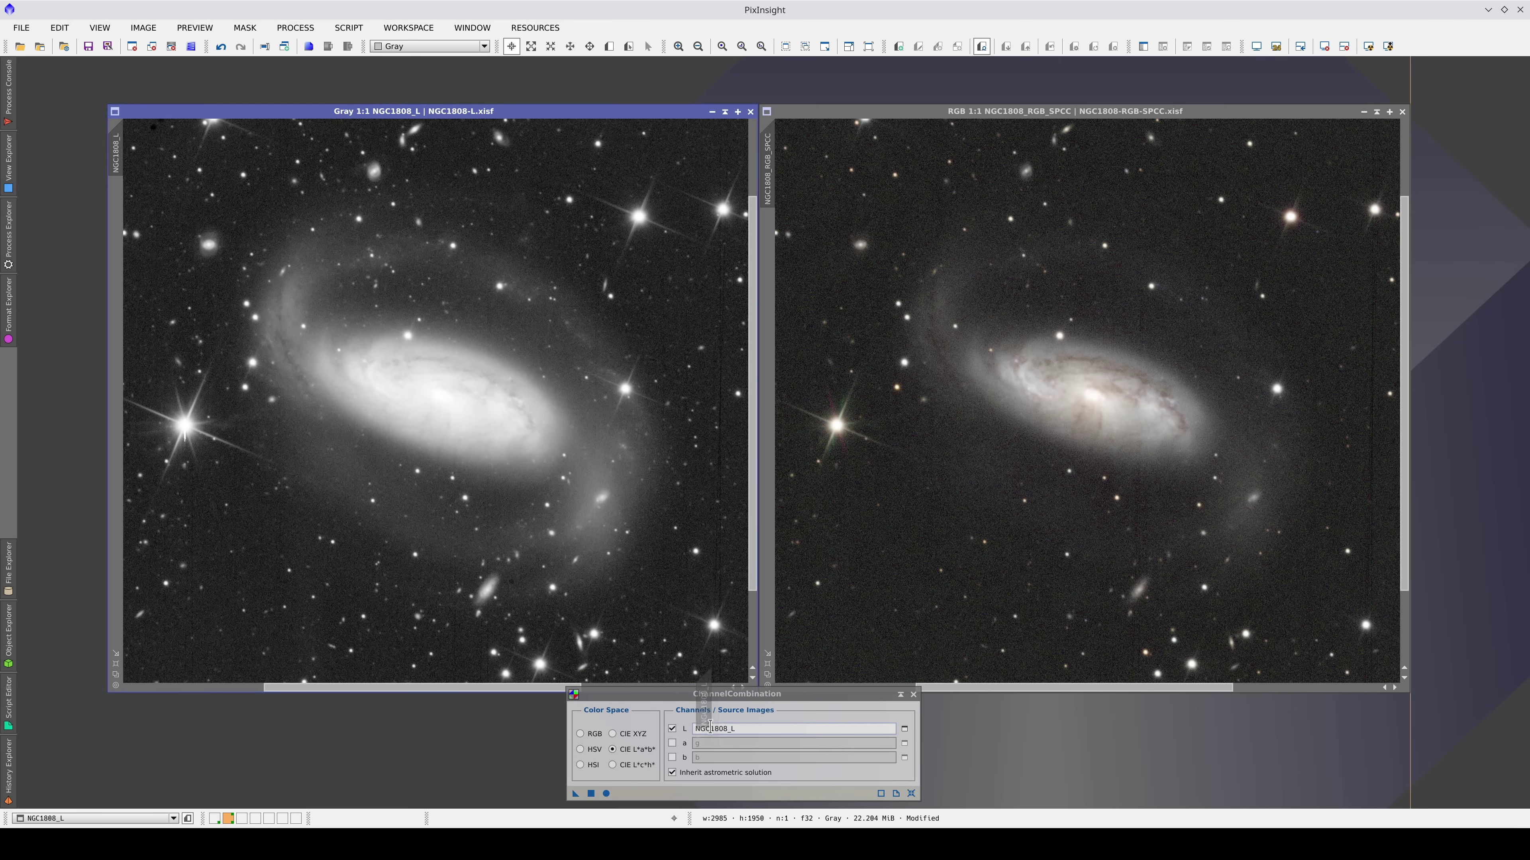
pyautogui.click(575, 795)
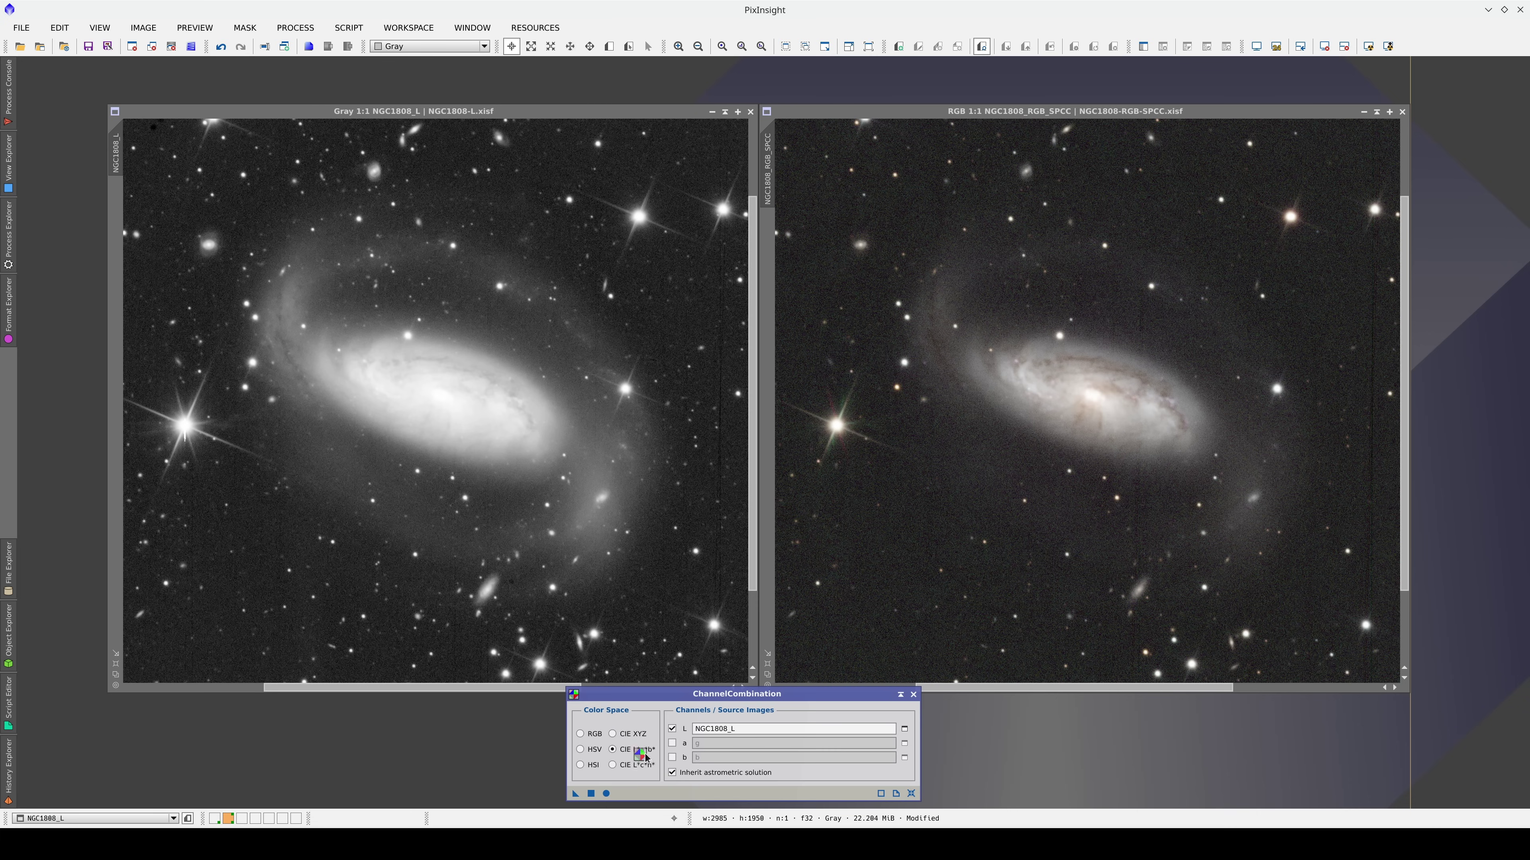
pyautogui.moveTo(1038, 461); pyautogui.dragTo(1038, 459)
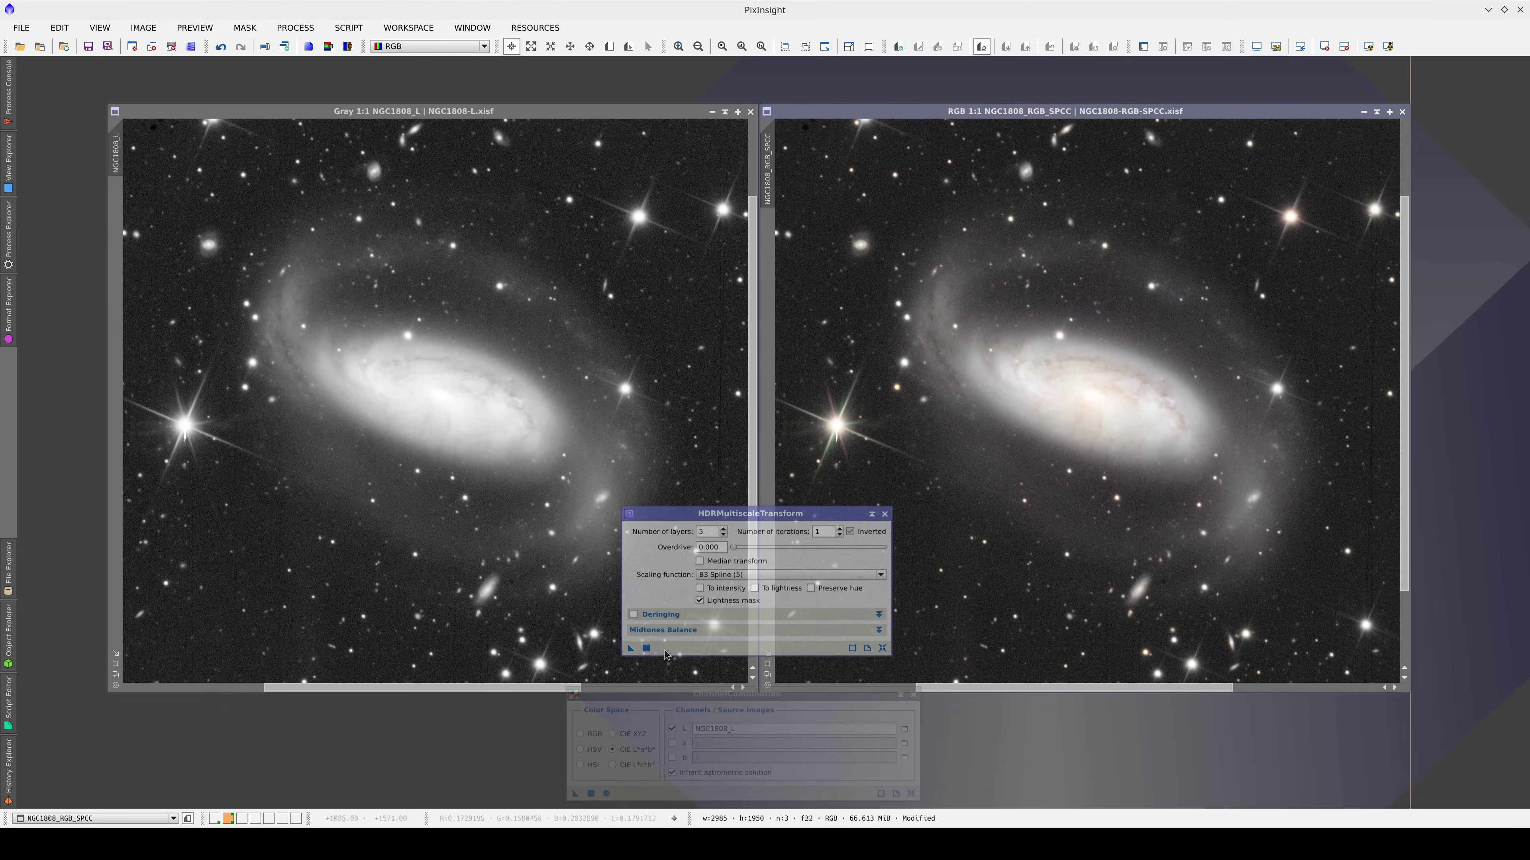
# Apply HDRMultiscaleTransform to the RGB image and zoom in on the galaxy core's pink knots.
pyautogui.moveTo(631, 648); pyautogui.dragTo(1061, 515)
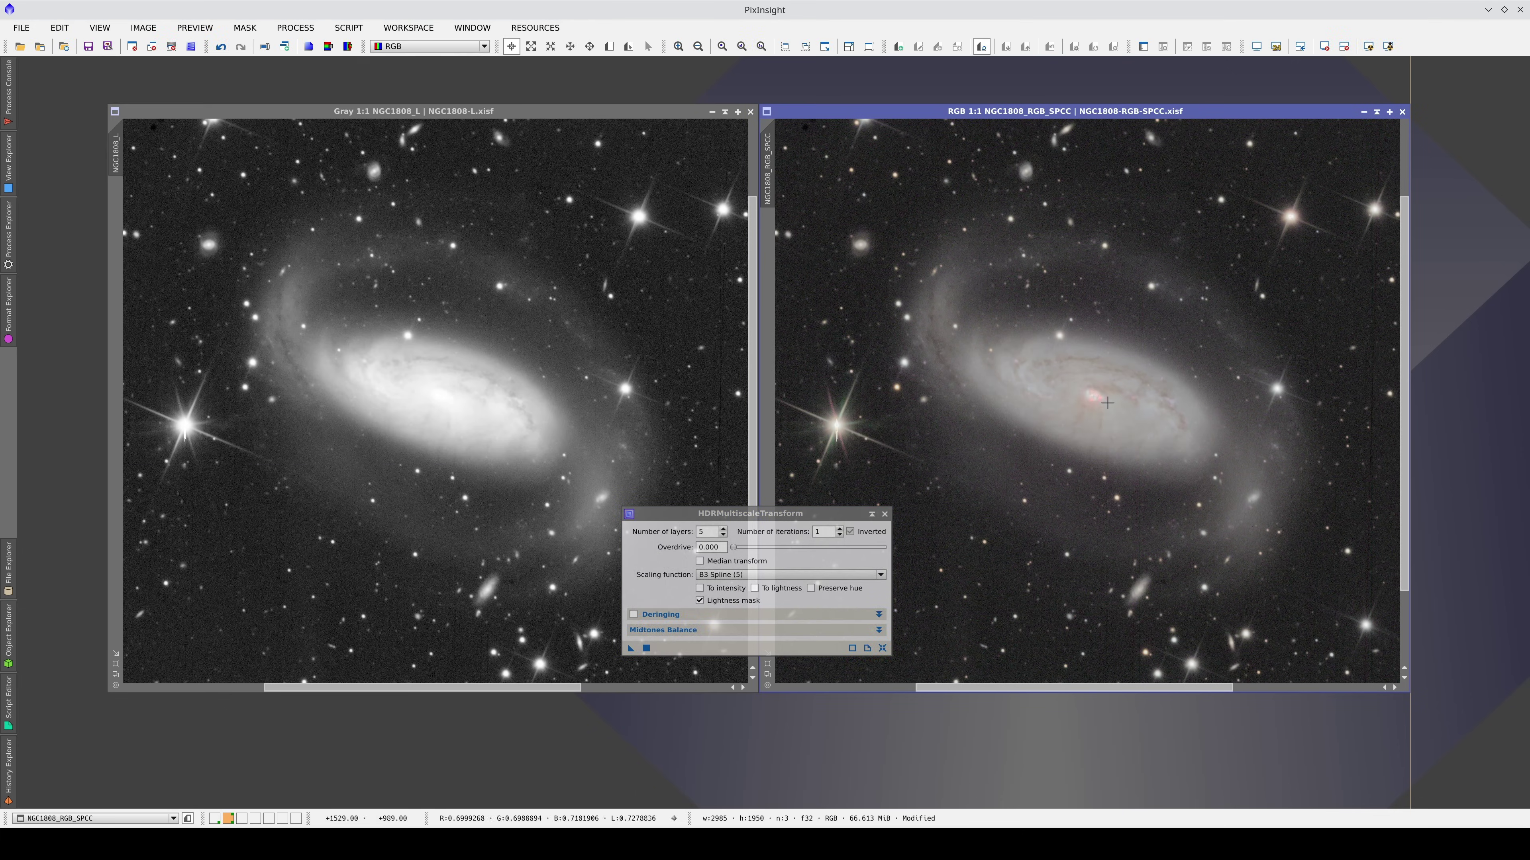
pyautogui.scroll(2, 1111, 398)
pyautogui.scroll(1, 1114, 399)
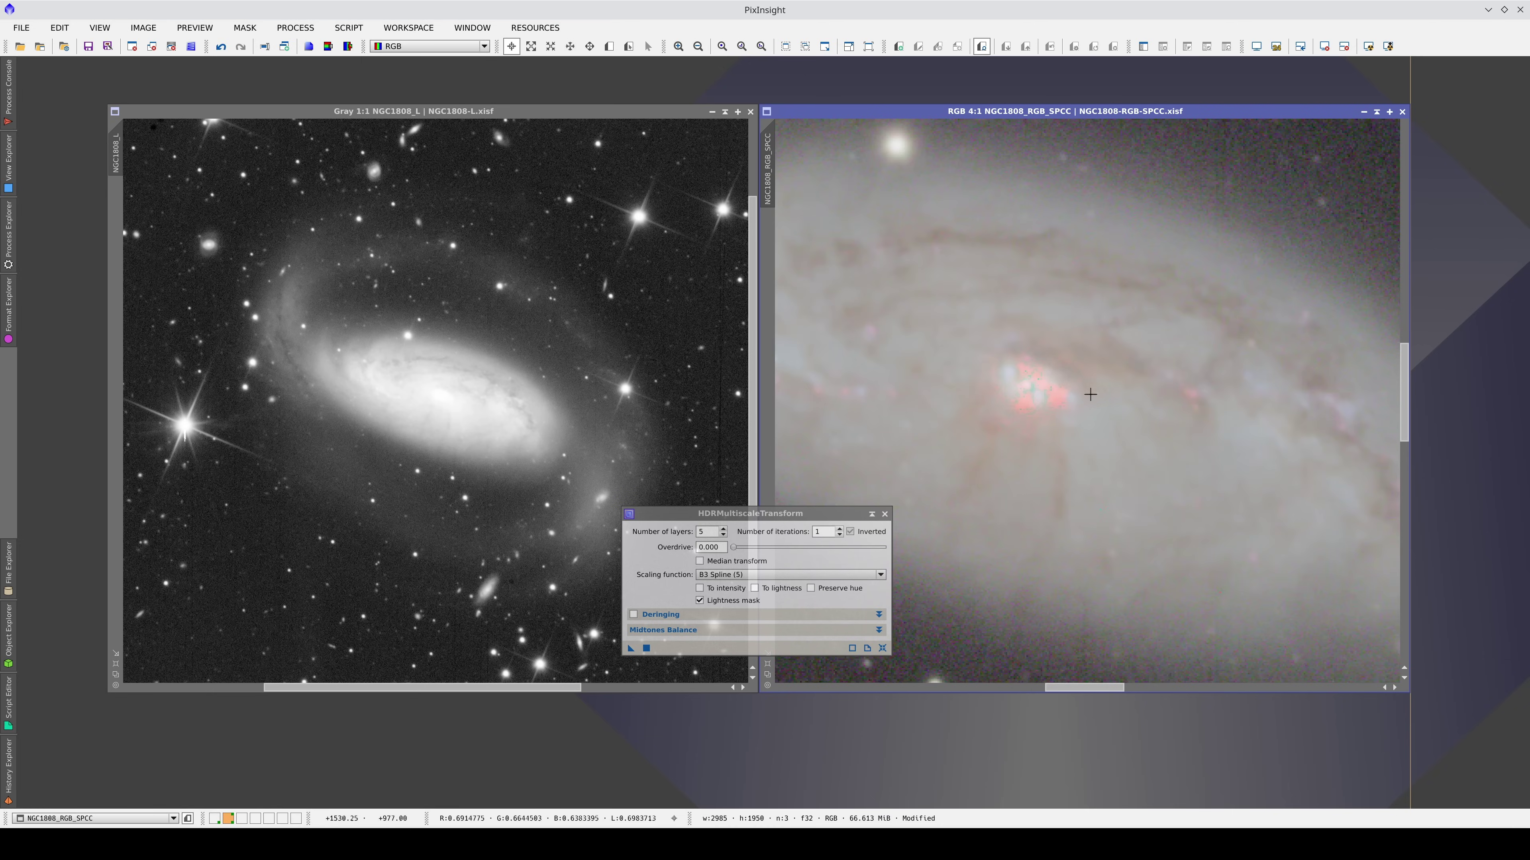
pyautogui.moveTo(1079, 392); pyautogui.dragTo(1147, 433)
pyautogui.scroll(2, 1149, 440)
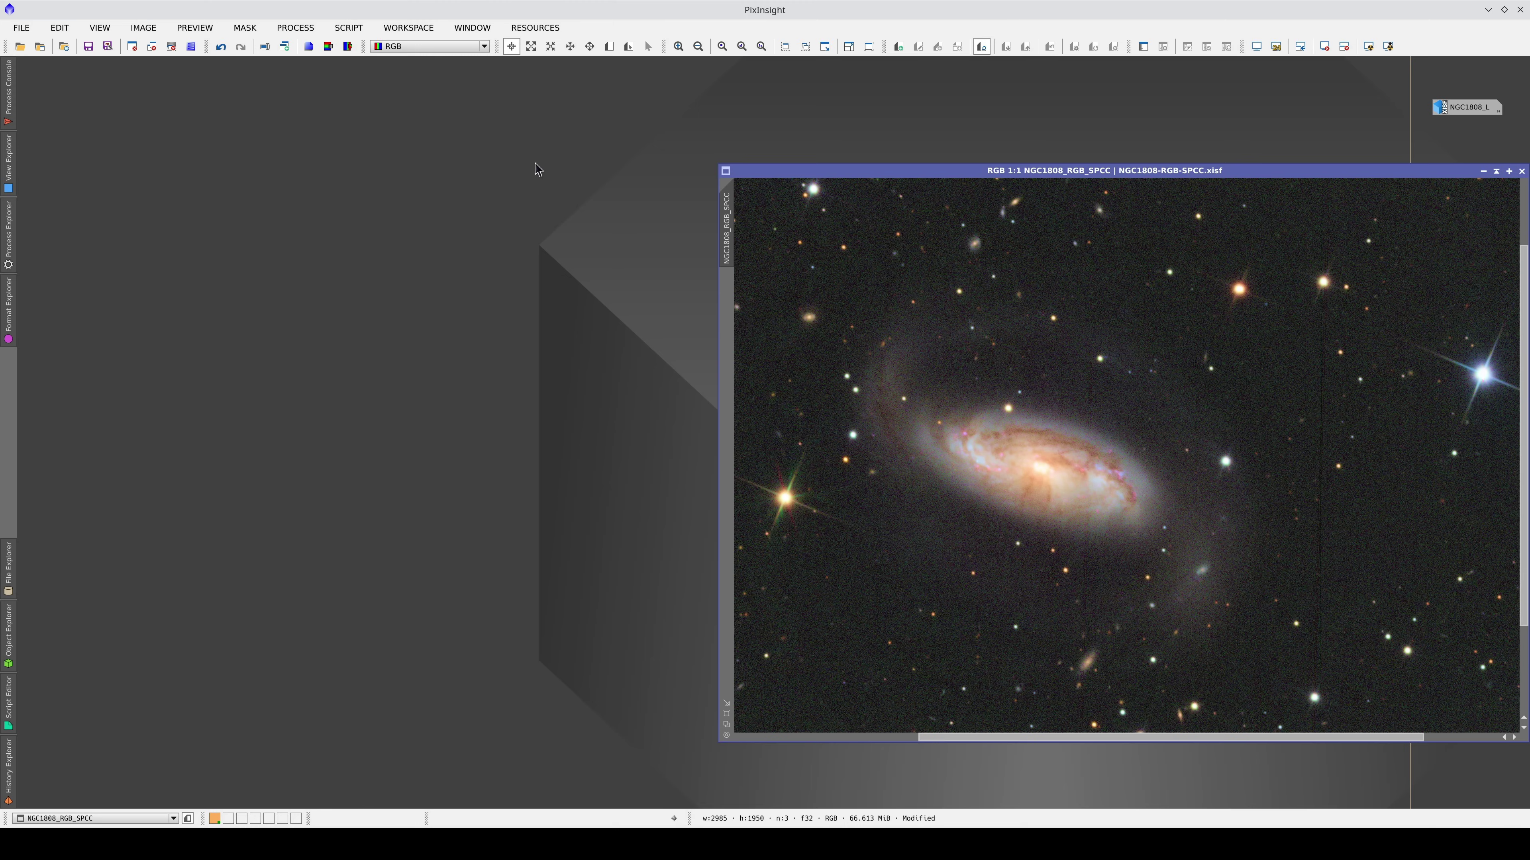
# View the colour image's chrominance (CIE L*=0.5), then its Lightness (CIE L*) alone.
pyautogui.click(452, 46)
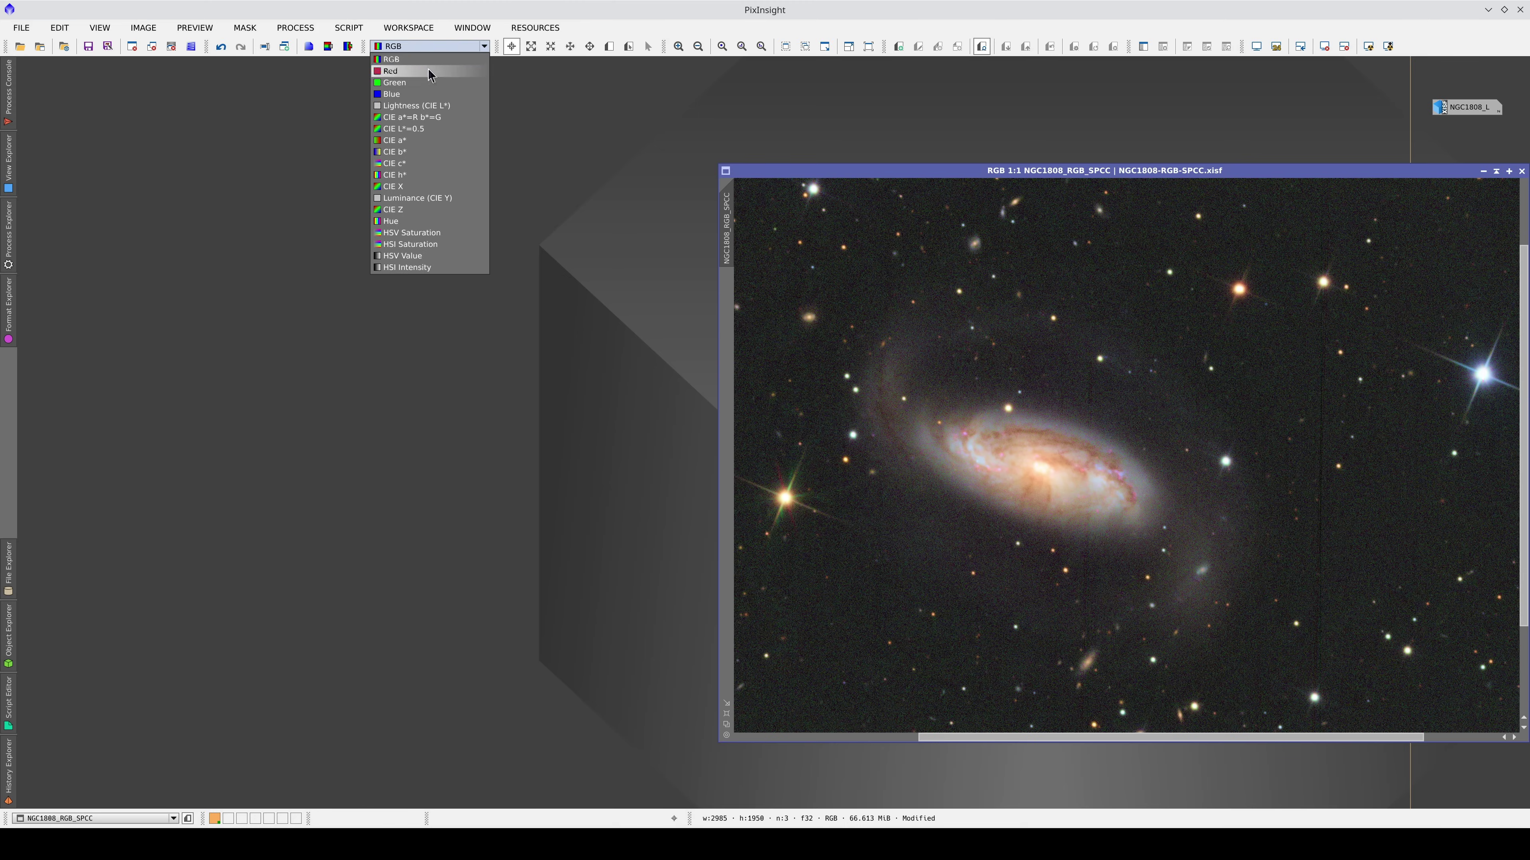
pyautogui.click(425, 129)
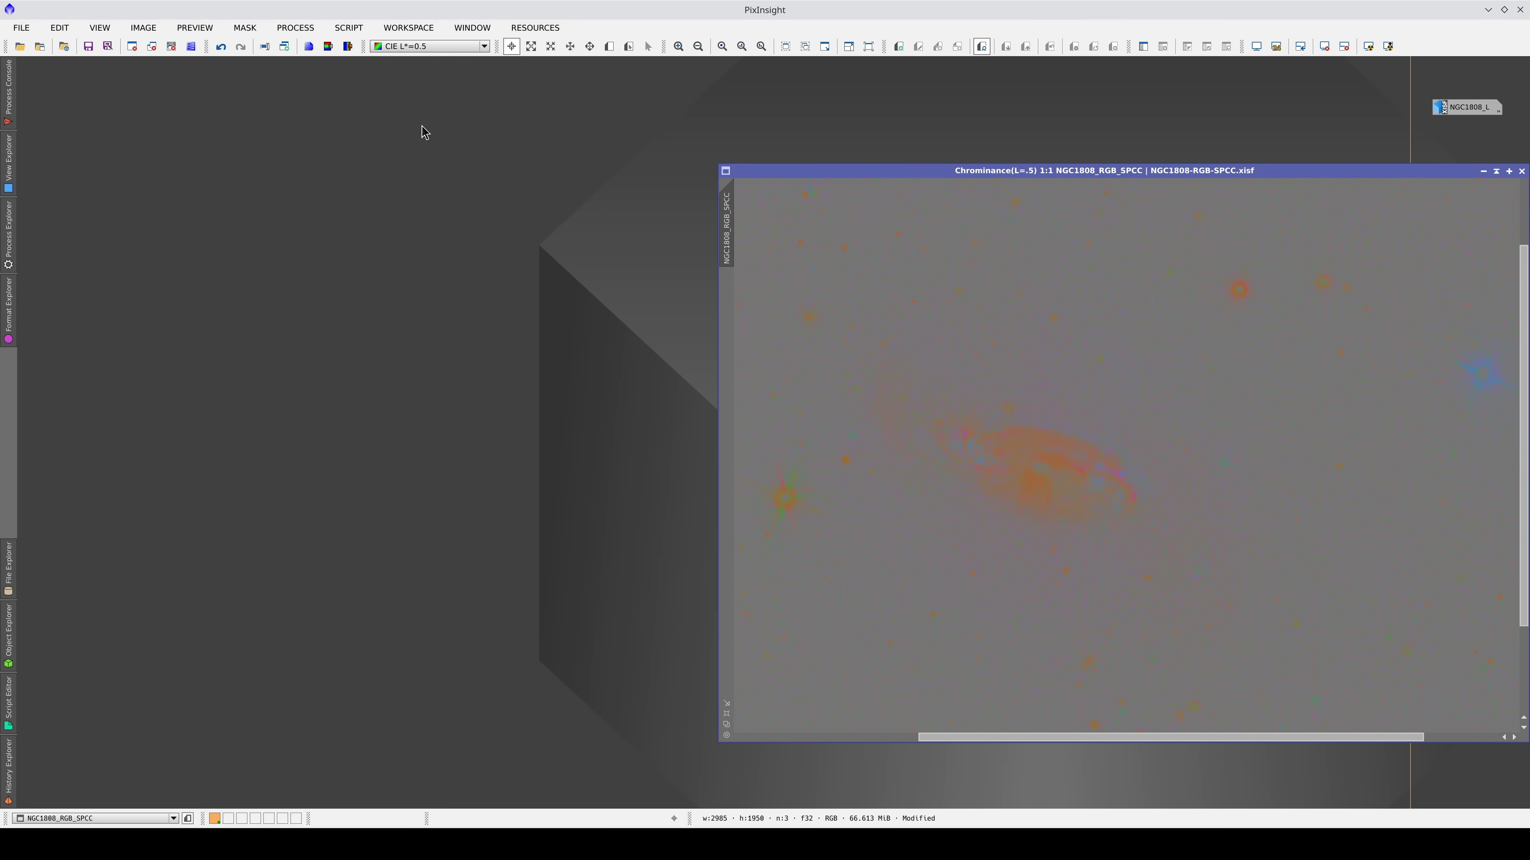
pyautogui.click(425, 47)
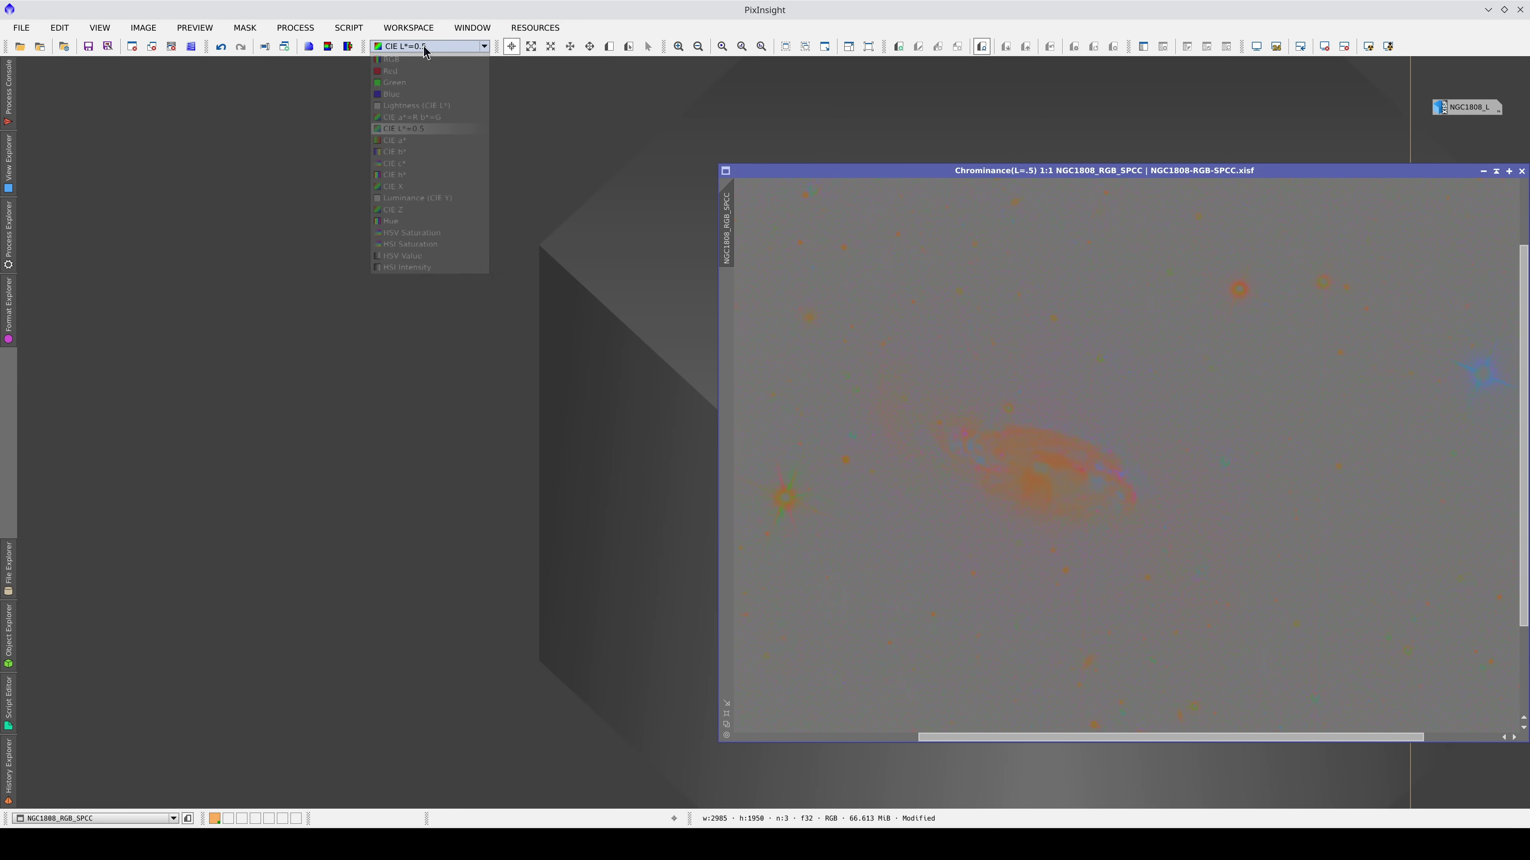
pyautogui.click(424, 108)
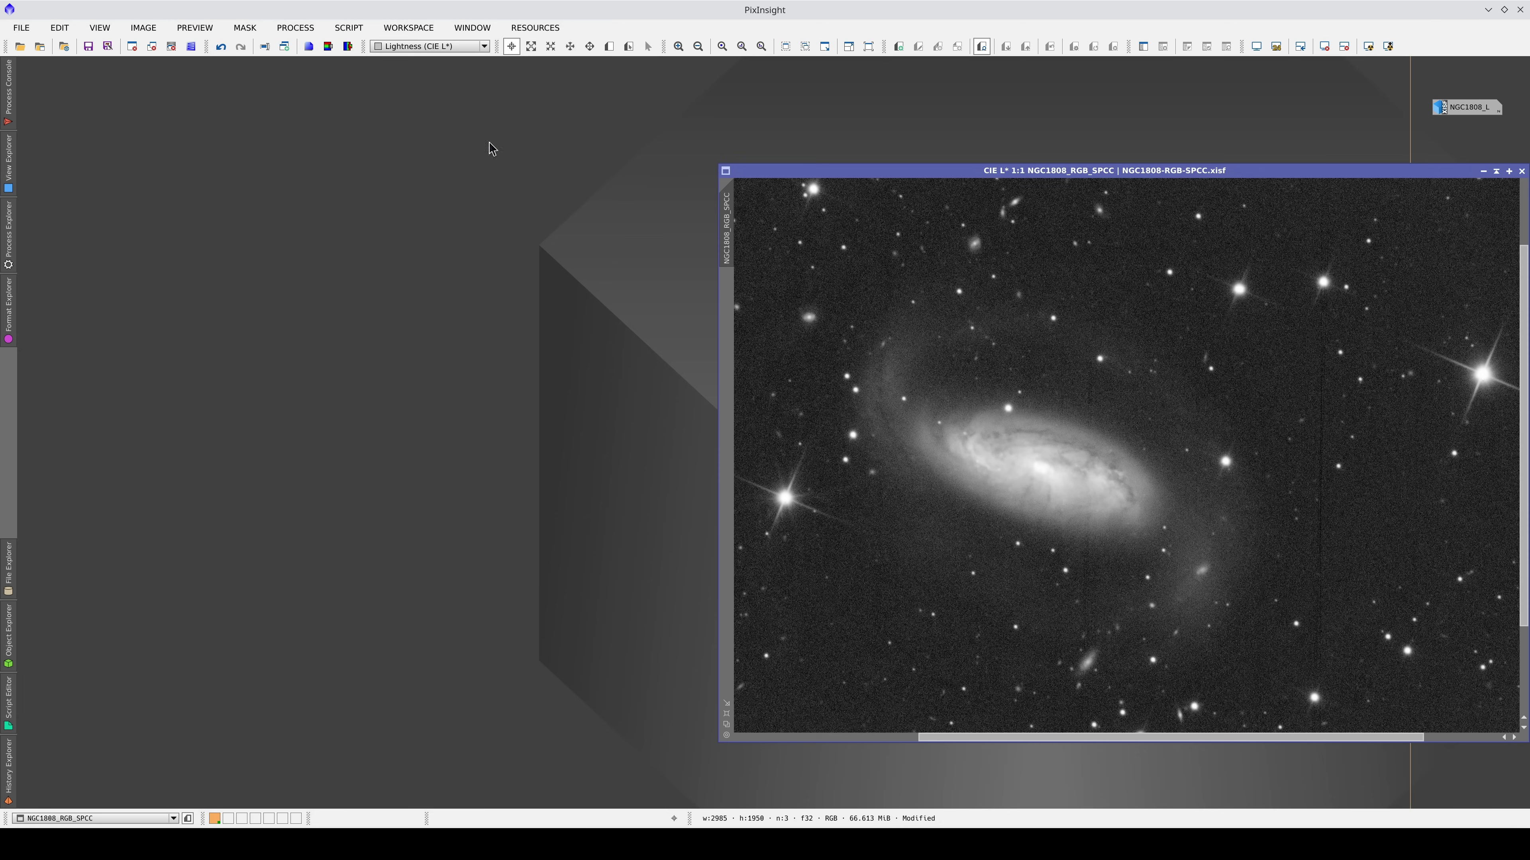
# Recheck the chrominance, return to the full RGB display, and restore the NGC1808_L image.
pyautogui.click(435, 47)
pyautogui.click(440, 129)
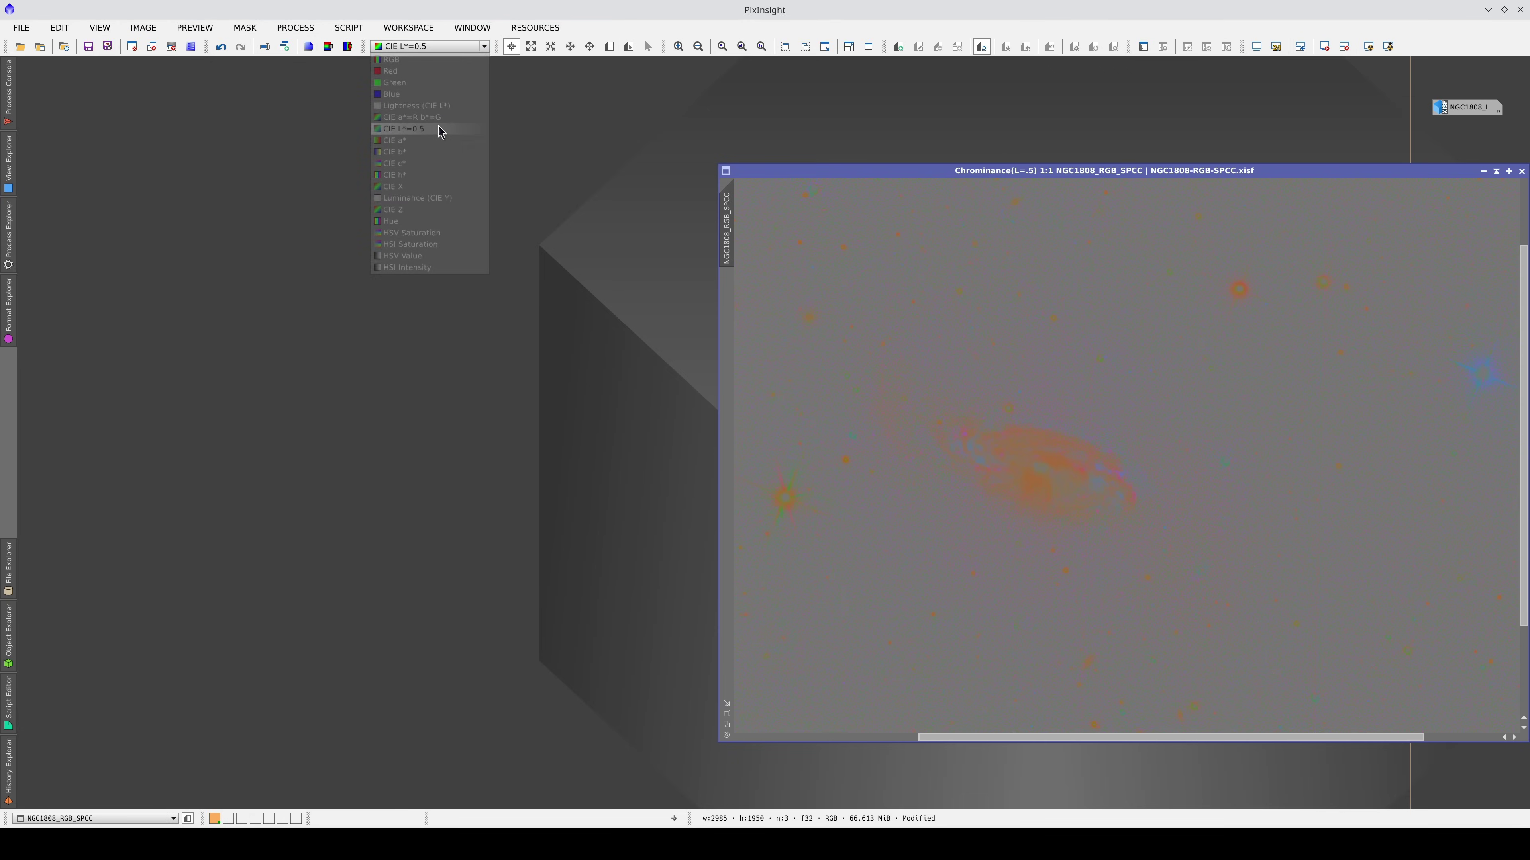
pyautogui.click(430, 48)
pyautogui.click(430, 60)
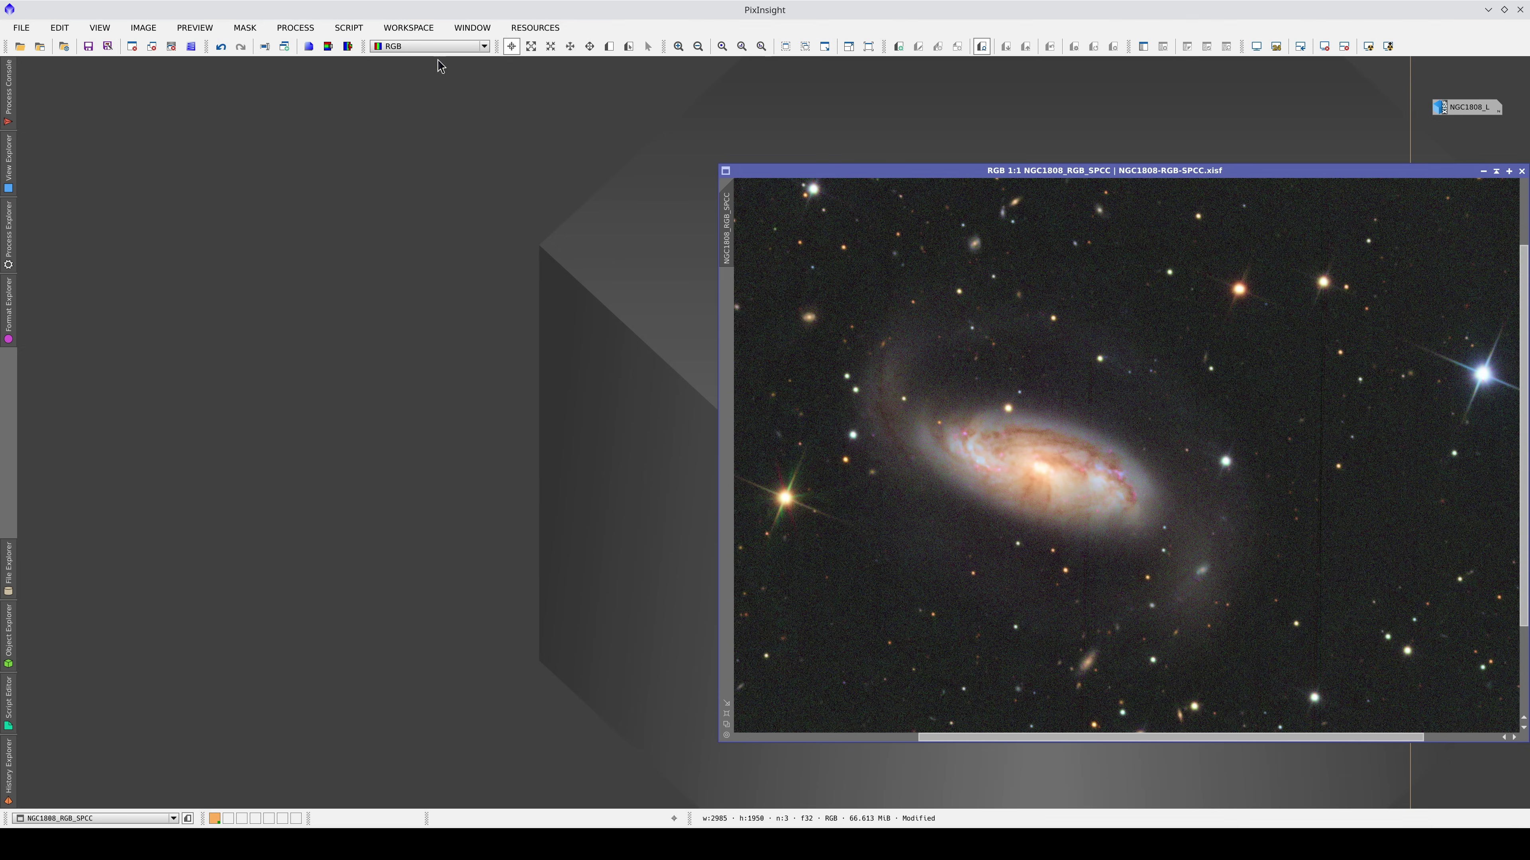
pyautogui.doubleClick(1465, 109)
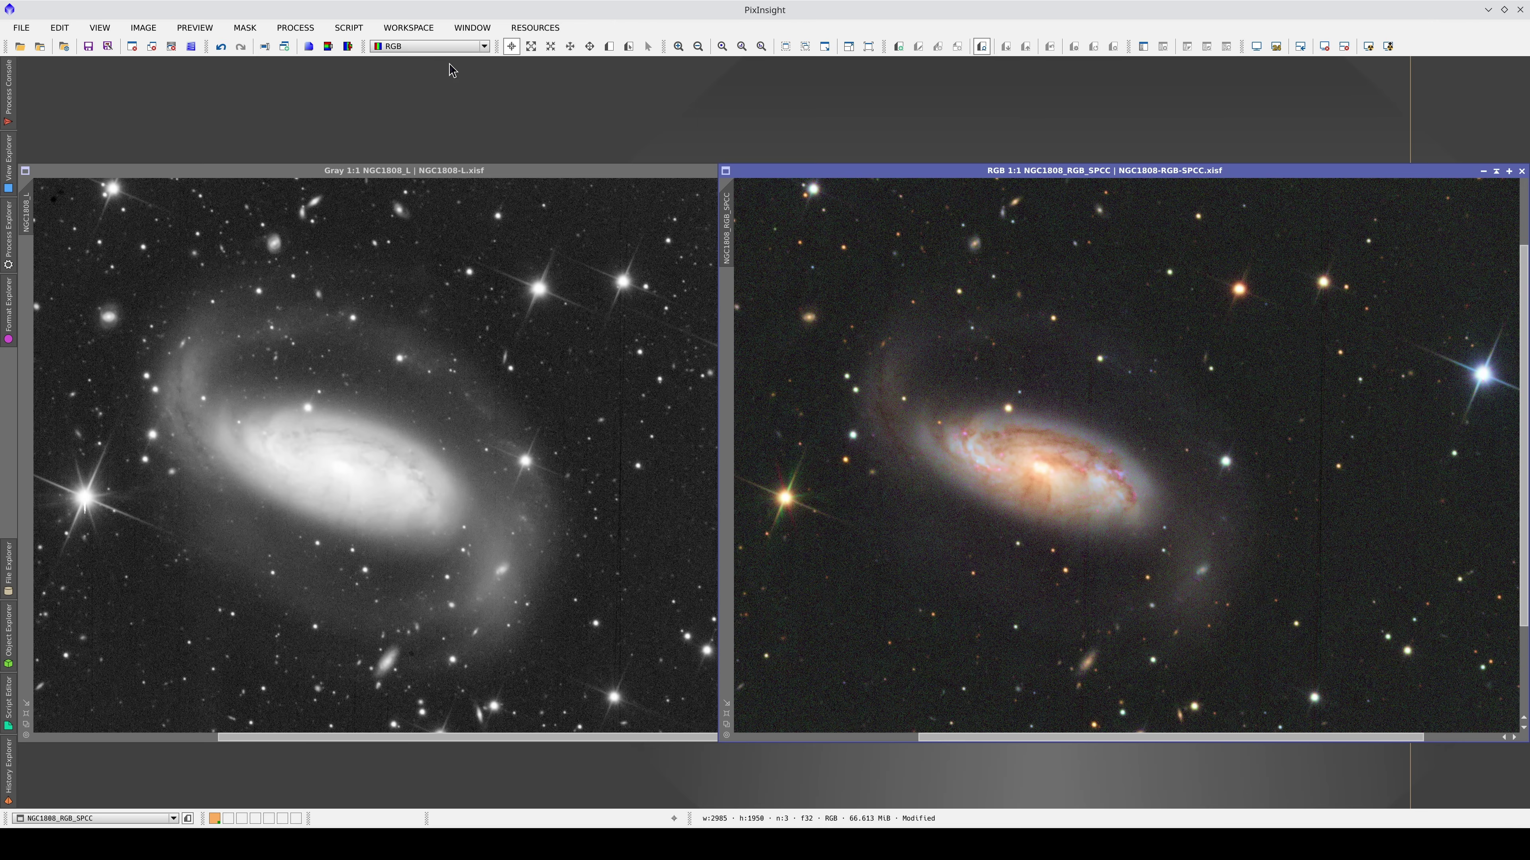
# Show the RGB image's Lightness (CIE L*) and move the NGC1808_L window over it to compare.
pyautogui.click(443, 46)
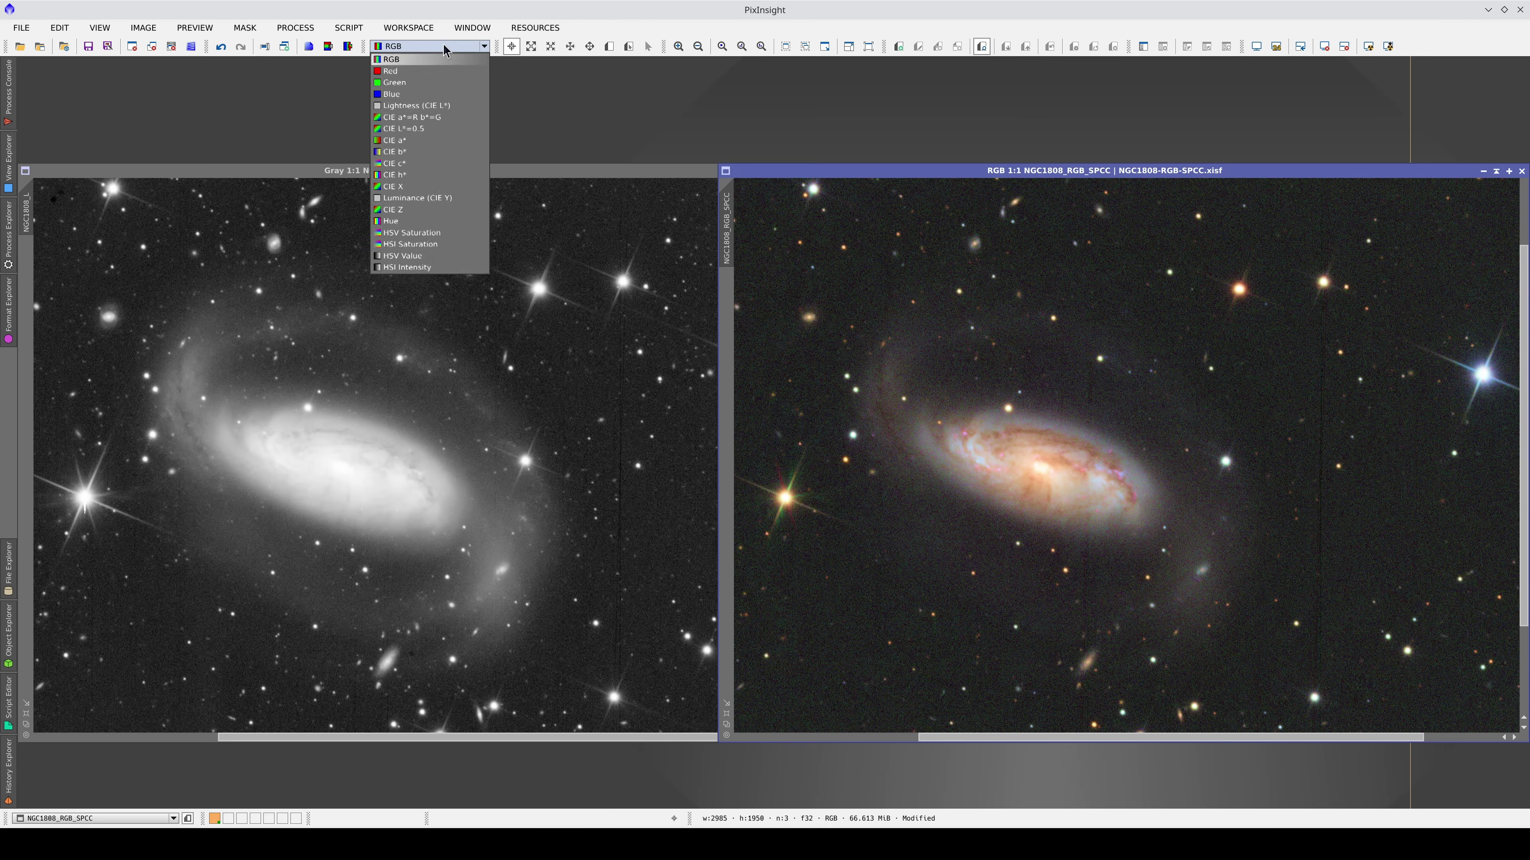
pyautogui.click(438, 107)
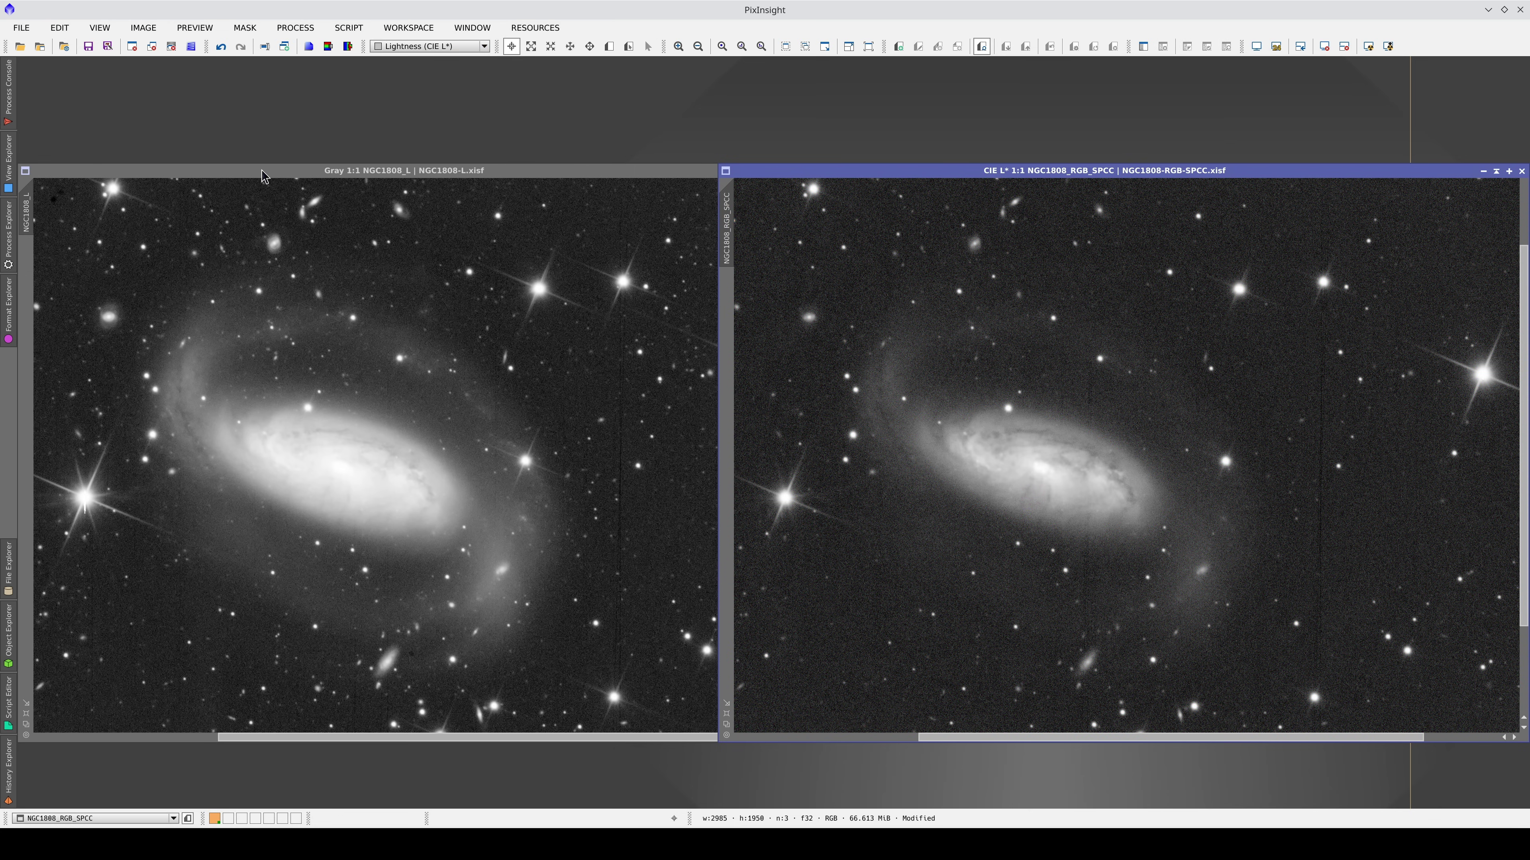
pyautogui.moveTo(262, 175); pyautogui.dragTo(964, 170)
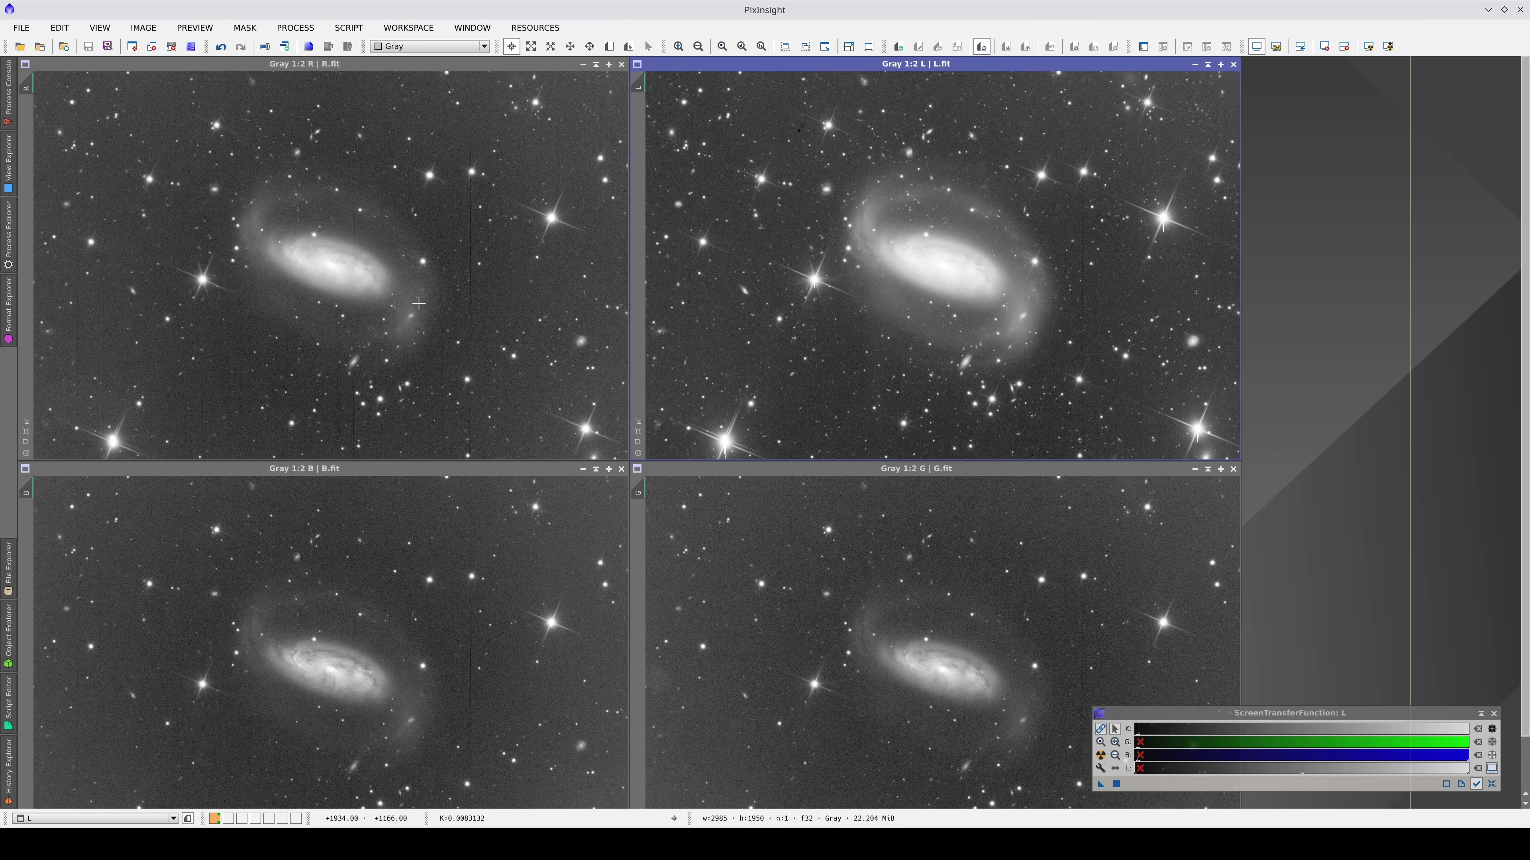
# Bring up the B and G frames and open the ChannelCombination process from ChannelManagement.
pyautogui.click(405, 604)
pyautogui.click(861, 619)
pyautogui.click(8, 235)
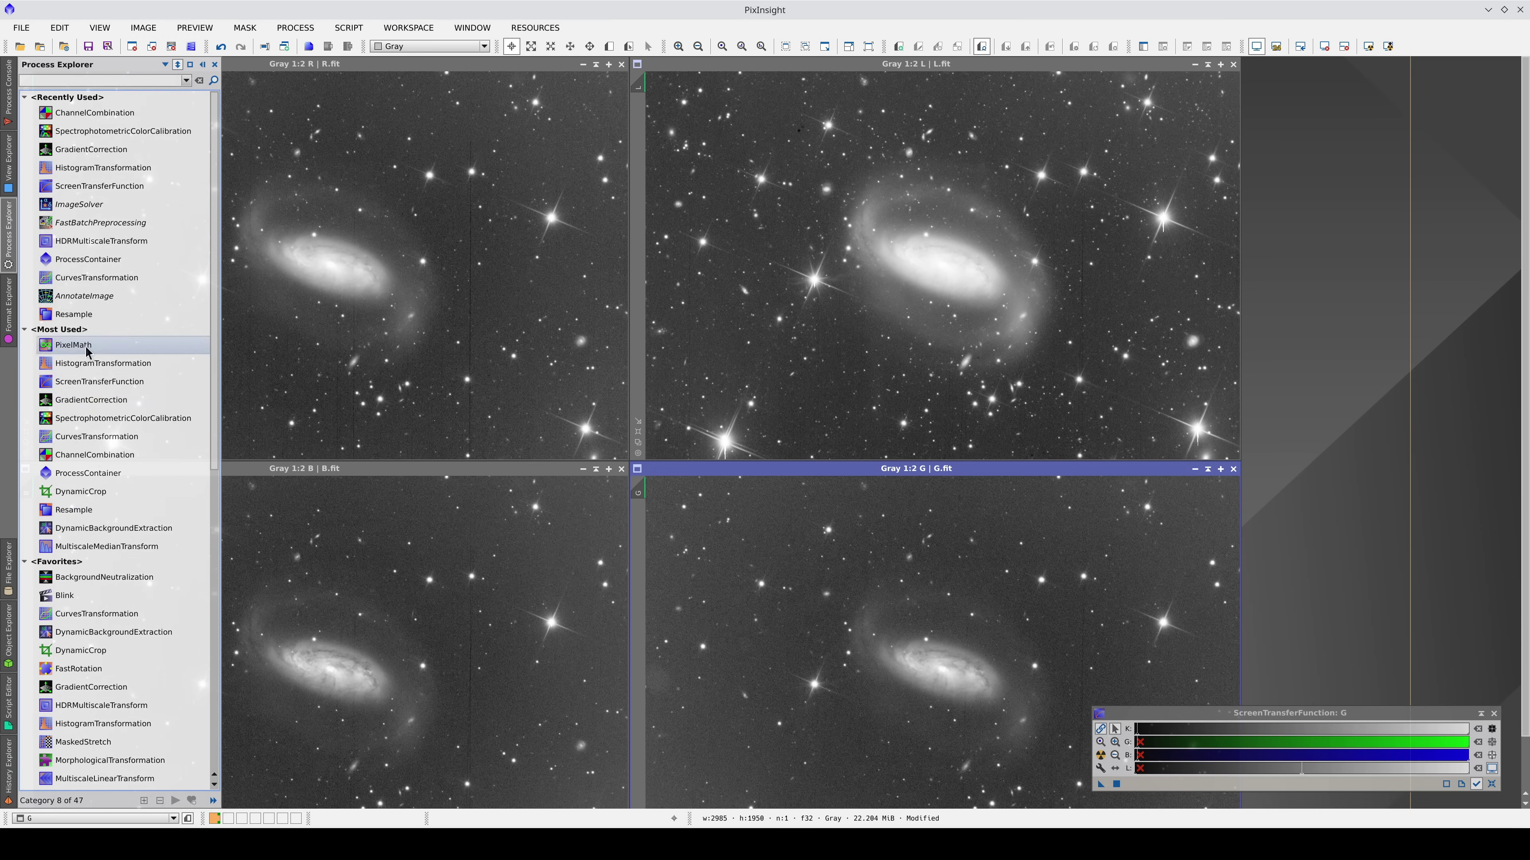
pyautogui.scroll(-5, 120, 482)
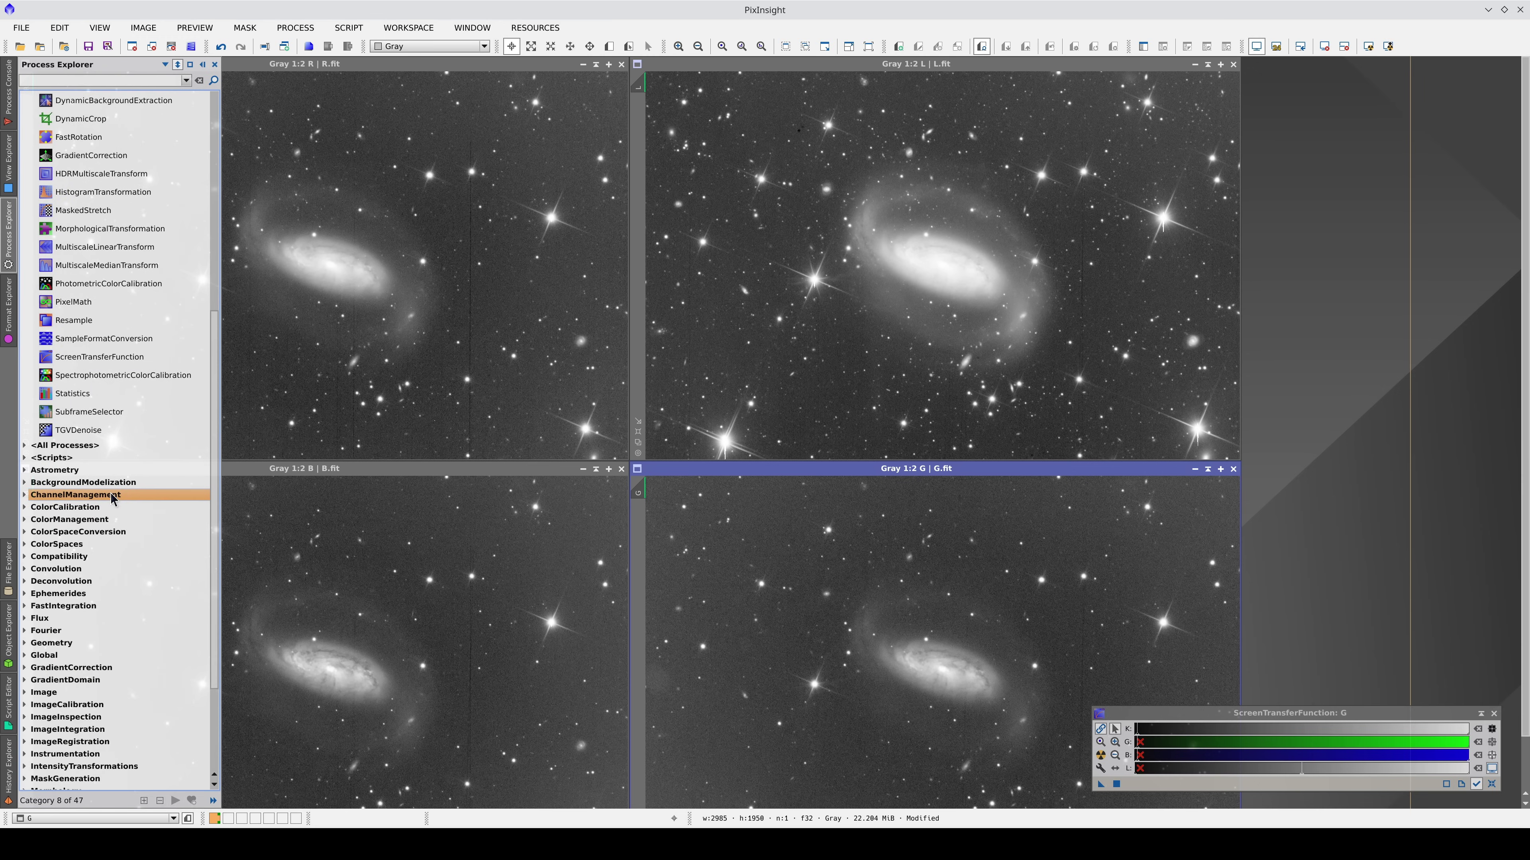
pyautogui.doubleClick(112, 495)
pyautogui.doubleClick(111, 512)
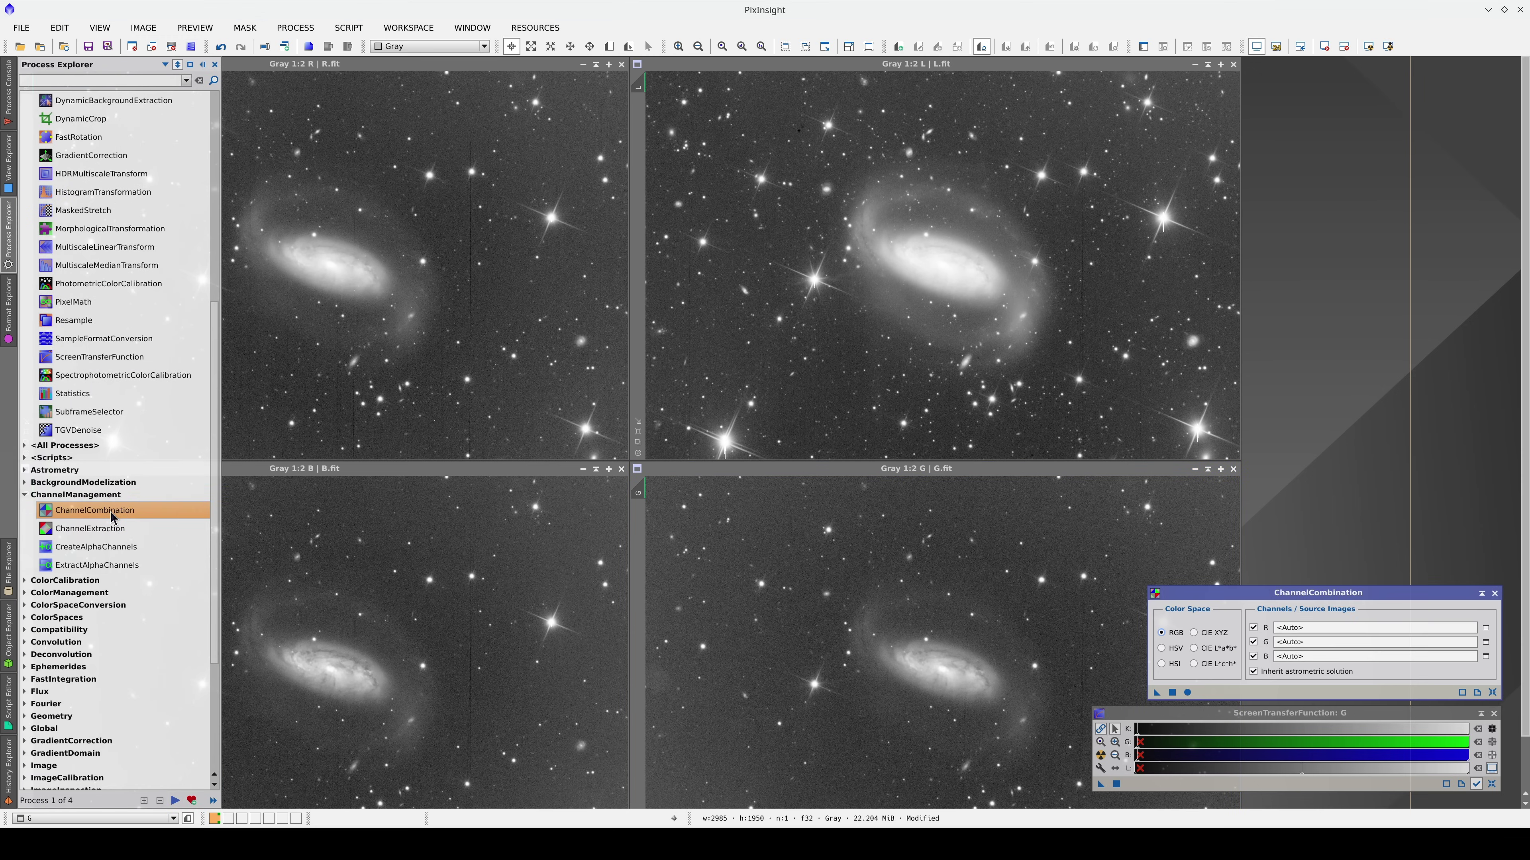
pyautogui.click(847, 572)
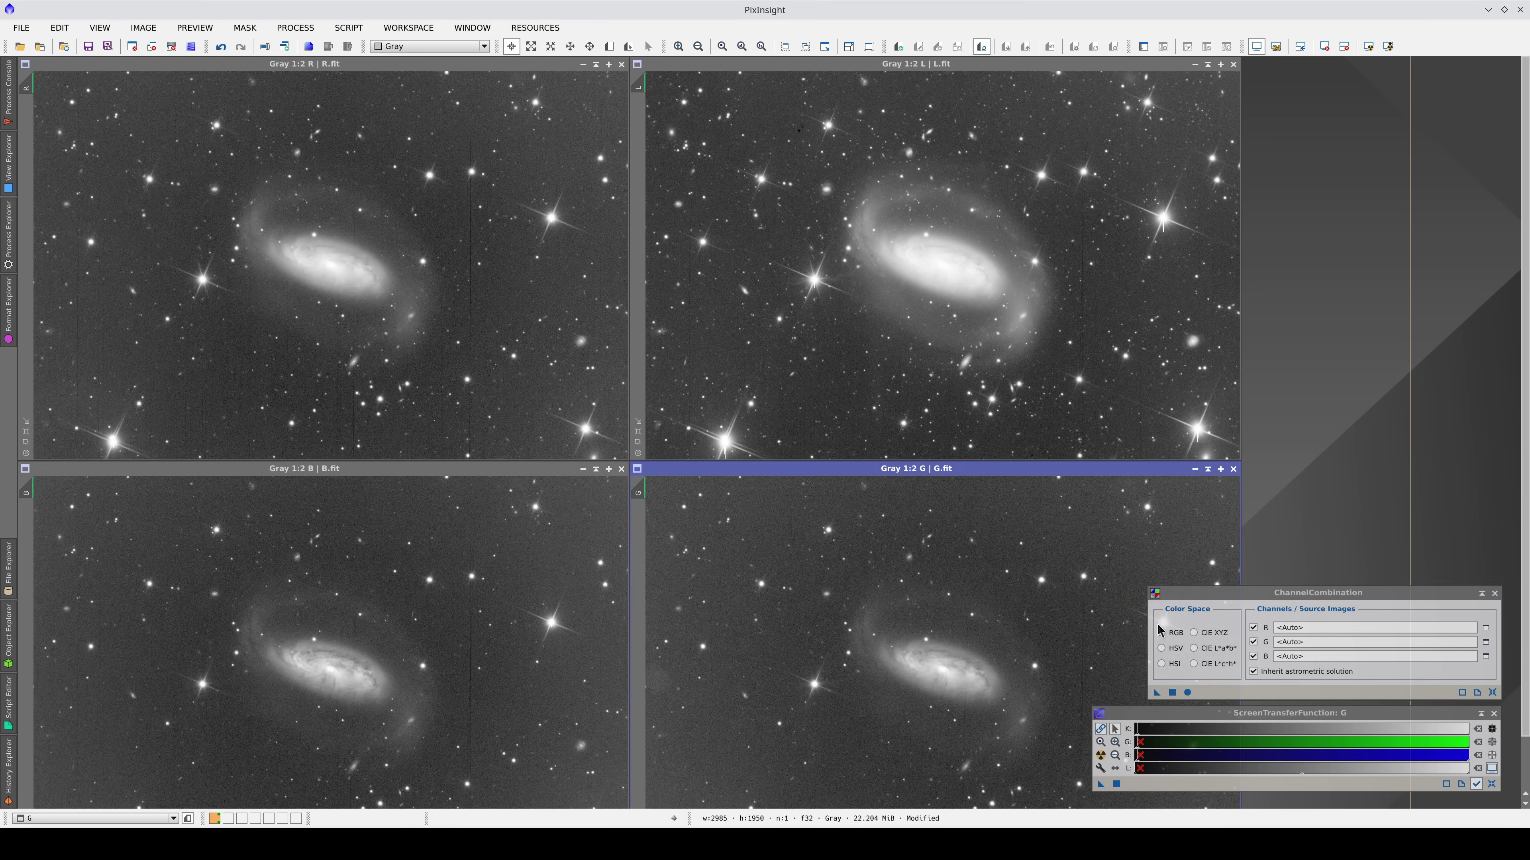
# Assign the G, B and R frames as sources and combine them into a colour image.
pyautogui.moveTo(753, 513); pyautogui.dragTo(1284, 641)
pyautogui.moveTo(29, 491); pyautogui.dragTo(1285, 655)
pyautogui.moveTo(26, 87); pyautogui.dragTo(1289, 628)
pyautogui.click(1203, 675)
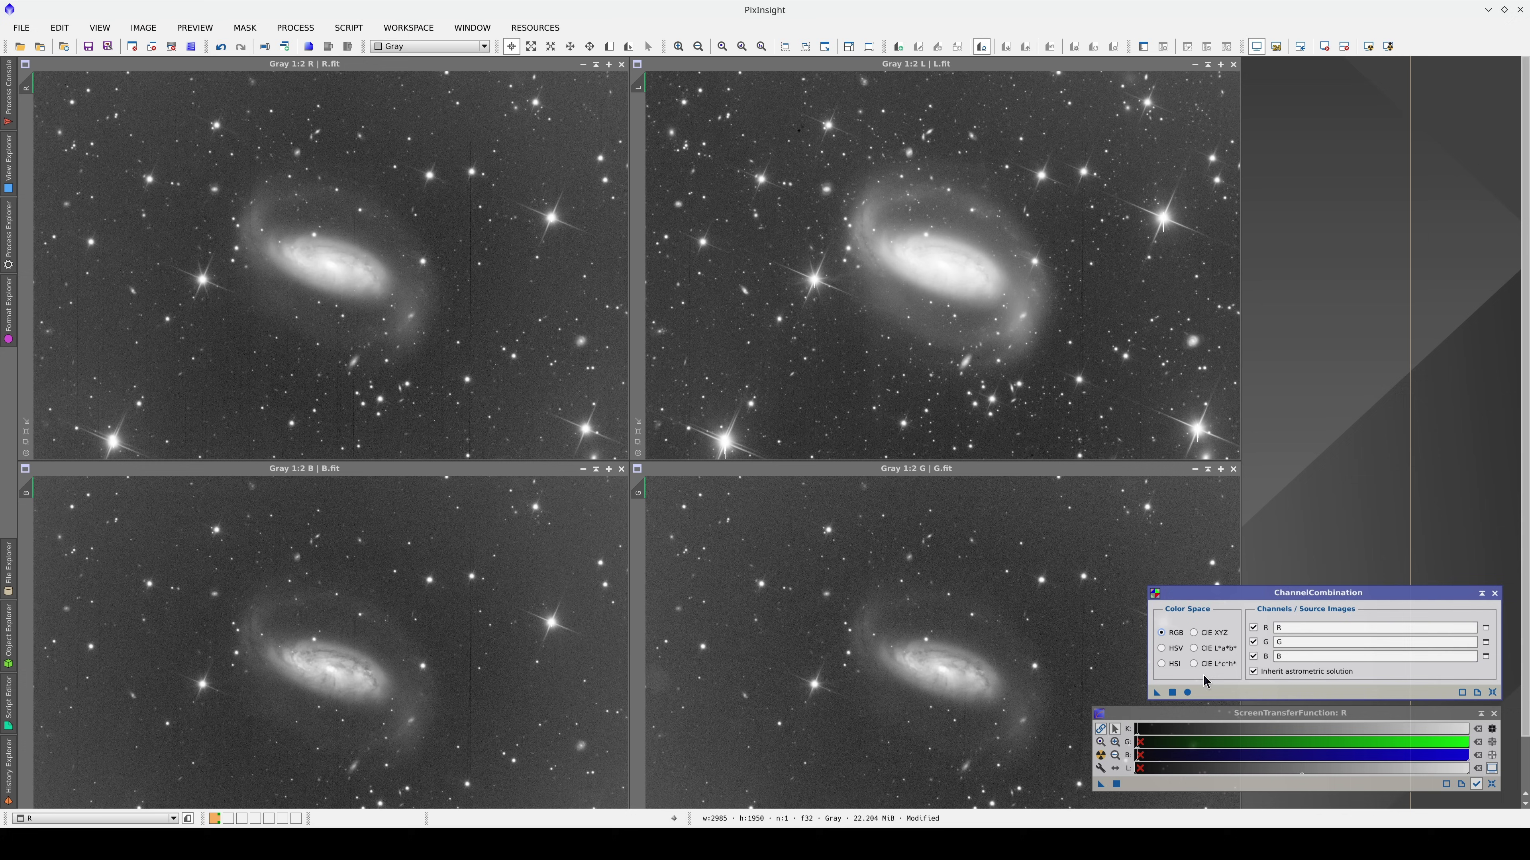
pyautogui.click(1187, 693)
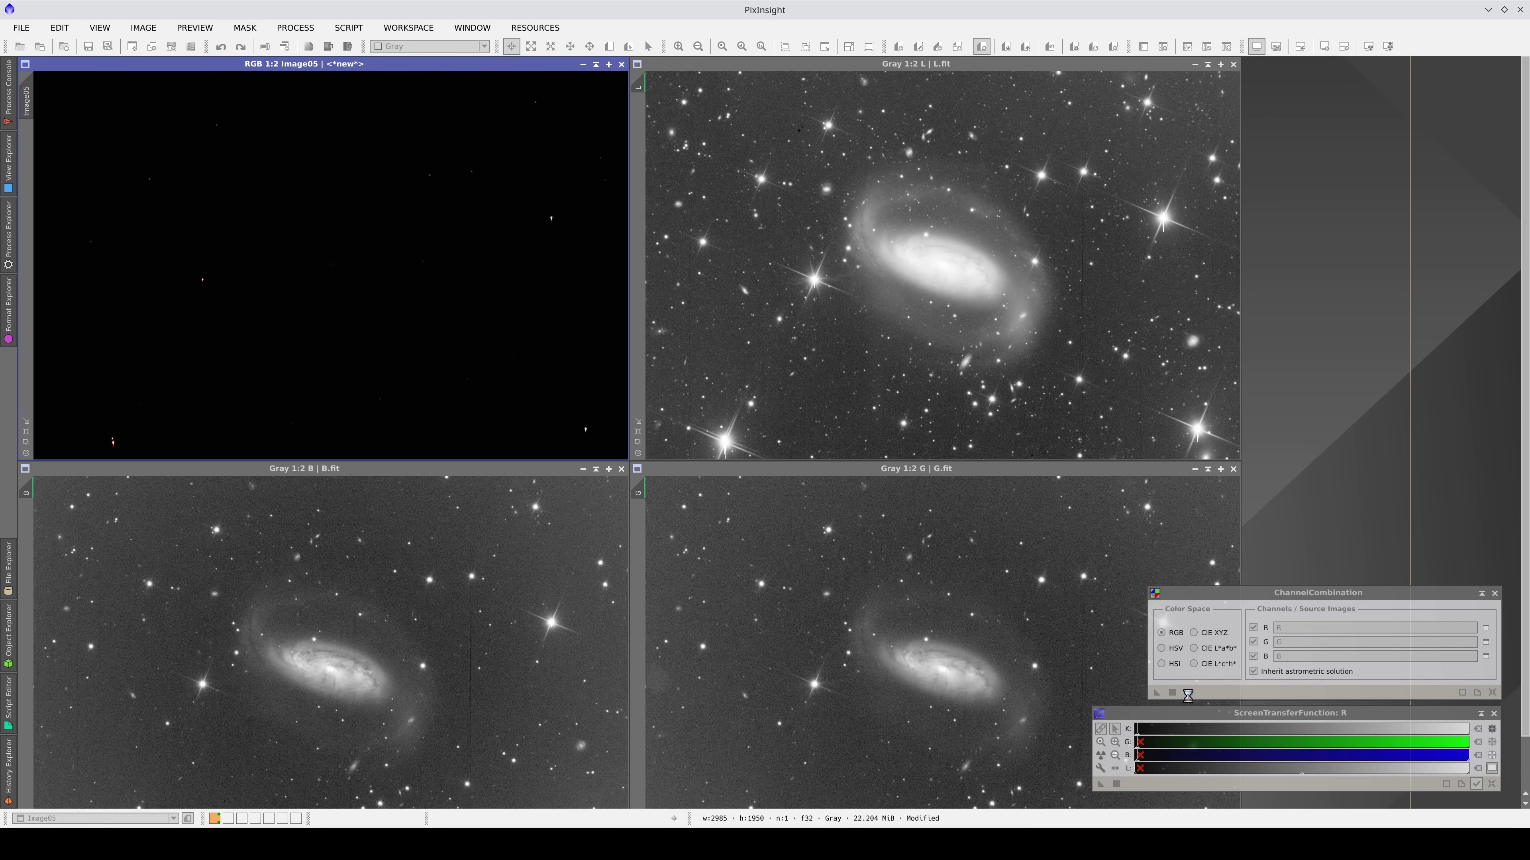
# Move Image05 to the workspace centre and rename it to 'RGB'.
pyautogui.moveTo(416, 64); pyautogui.dragTo(741, 268)
pyautogui.doubleClick(351, 304)
pyautogui.write('RGB')
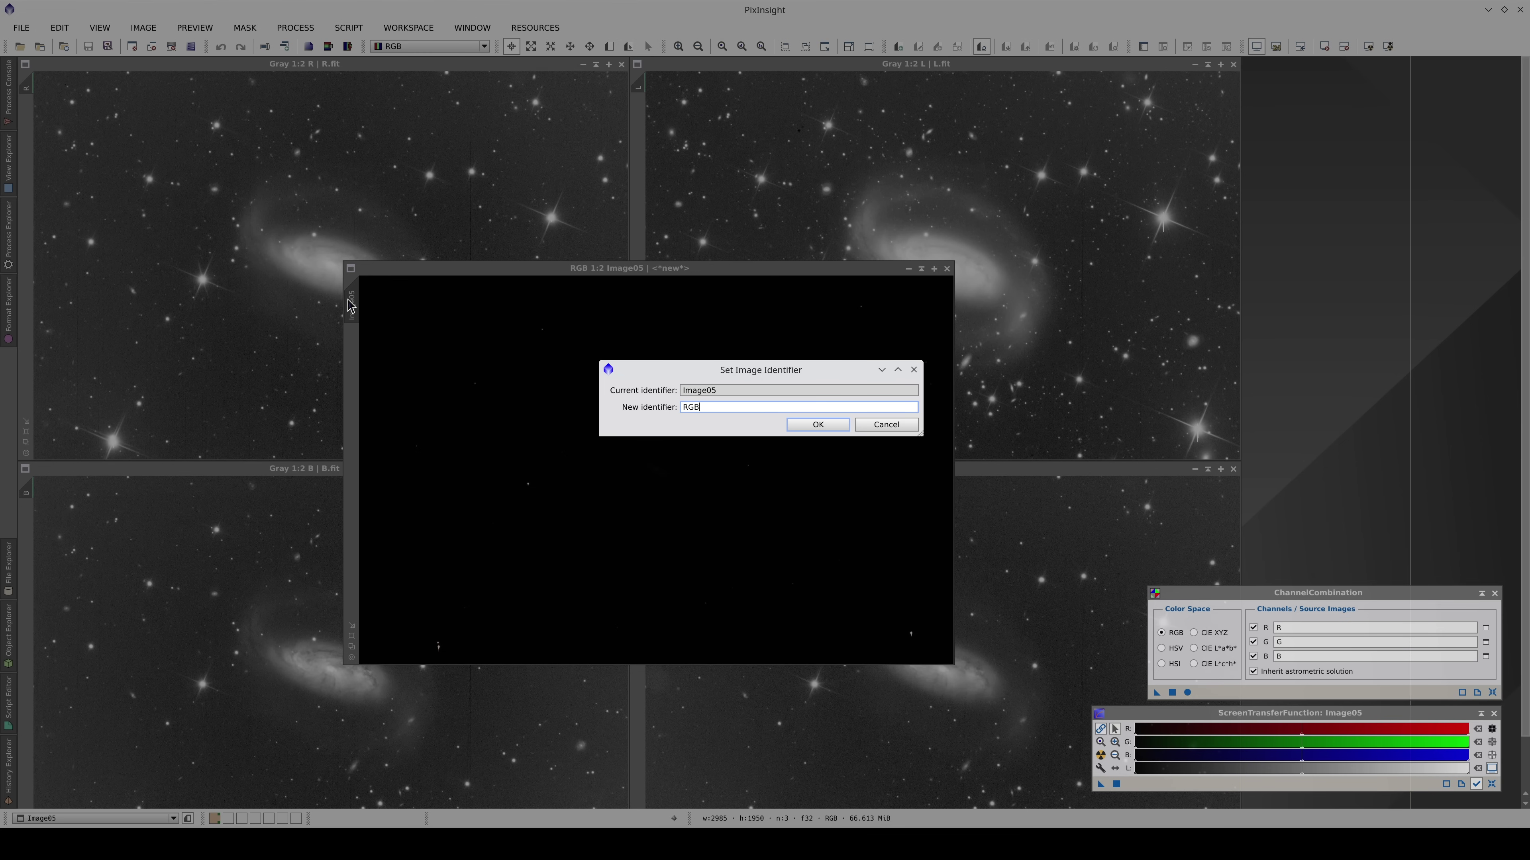
pyautogui.press('Return')
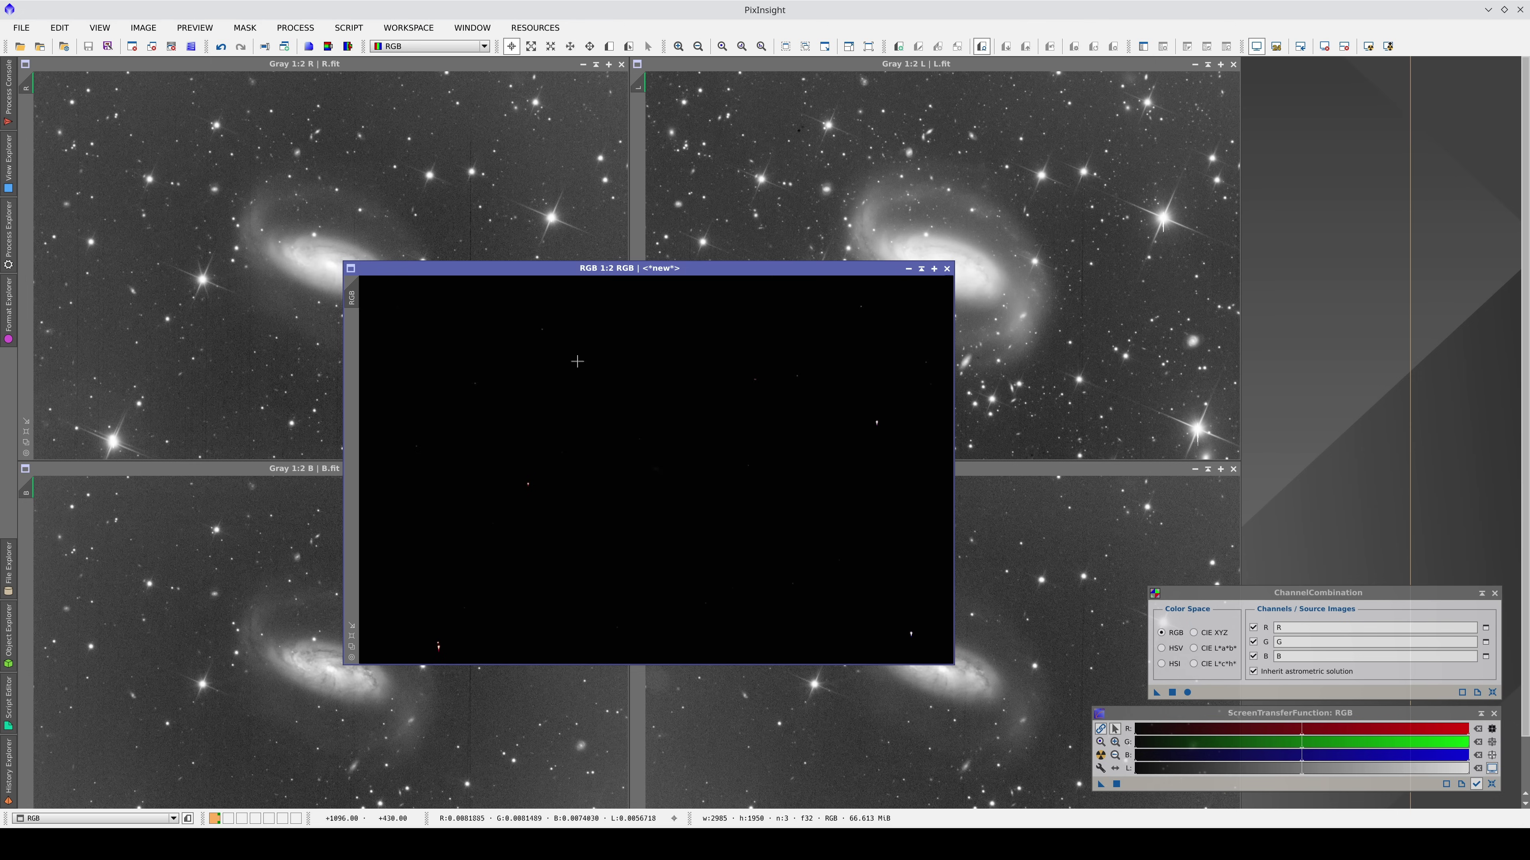
# Auto-stretch the RGB image's display with ScreenTransferFunction.
pyautogui.scroll(3, 539, 347)
pyautogui.scroll(-2, 693, 467)
pyautogui.scroll(-1, 693, 467)
pyautogui.click(1151, 715)
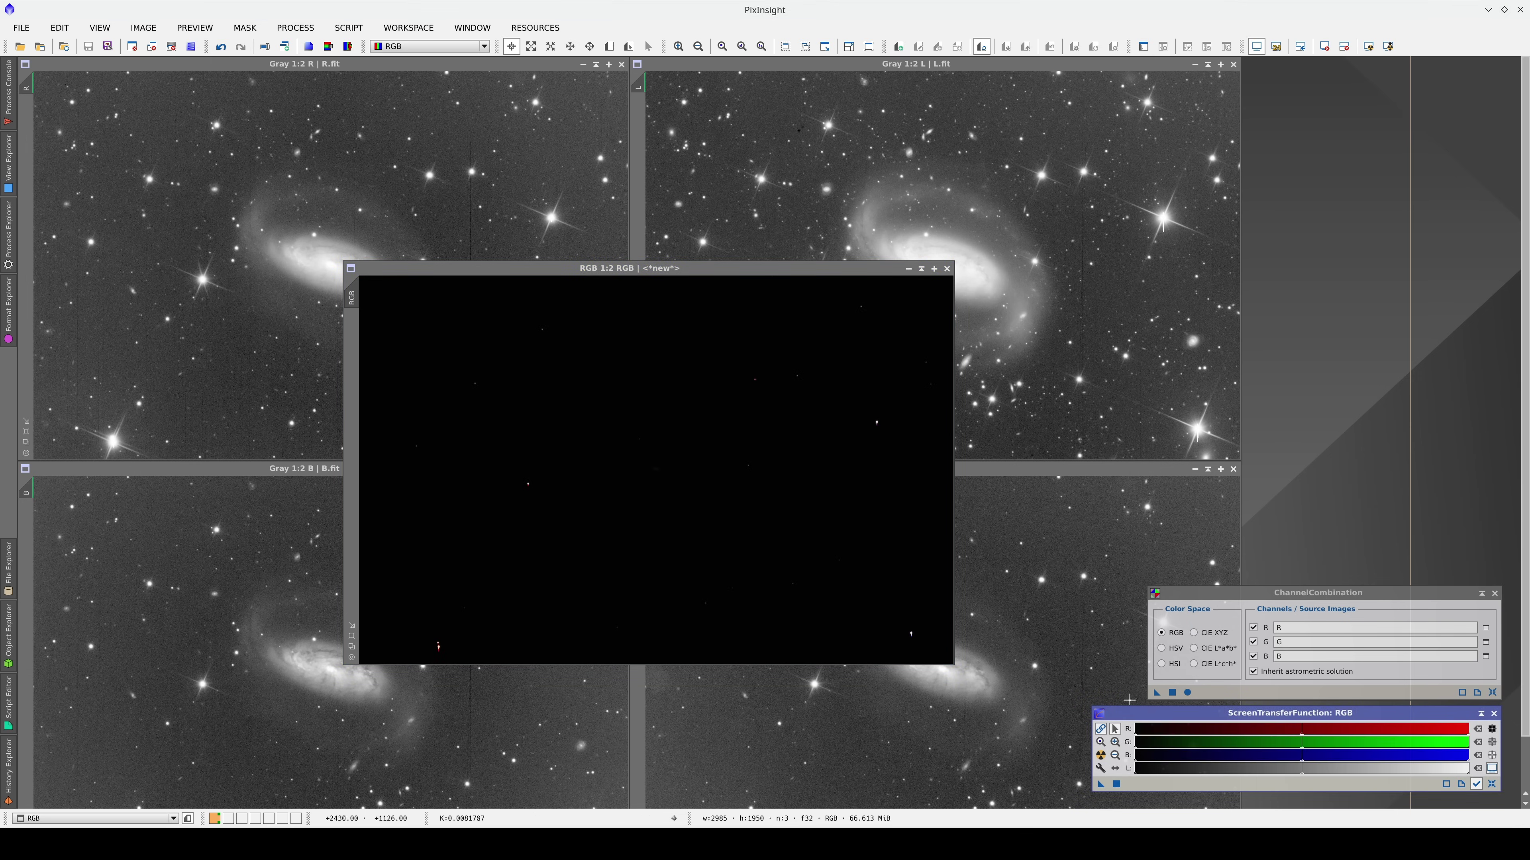
pyautogui.click(1100, 758)
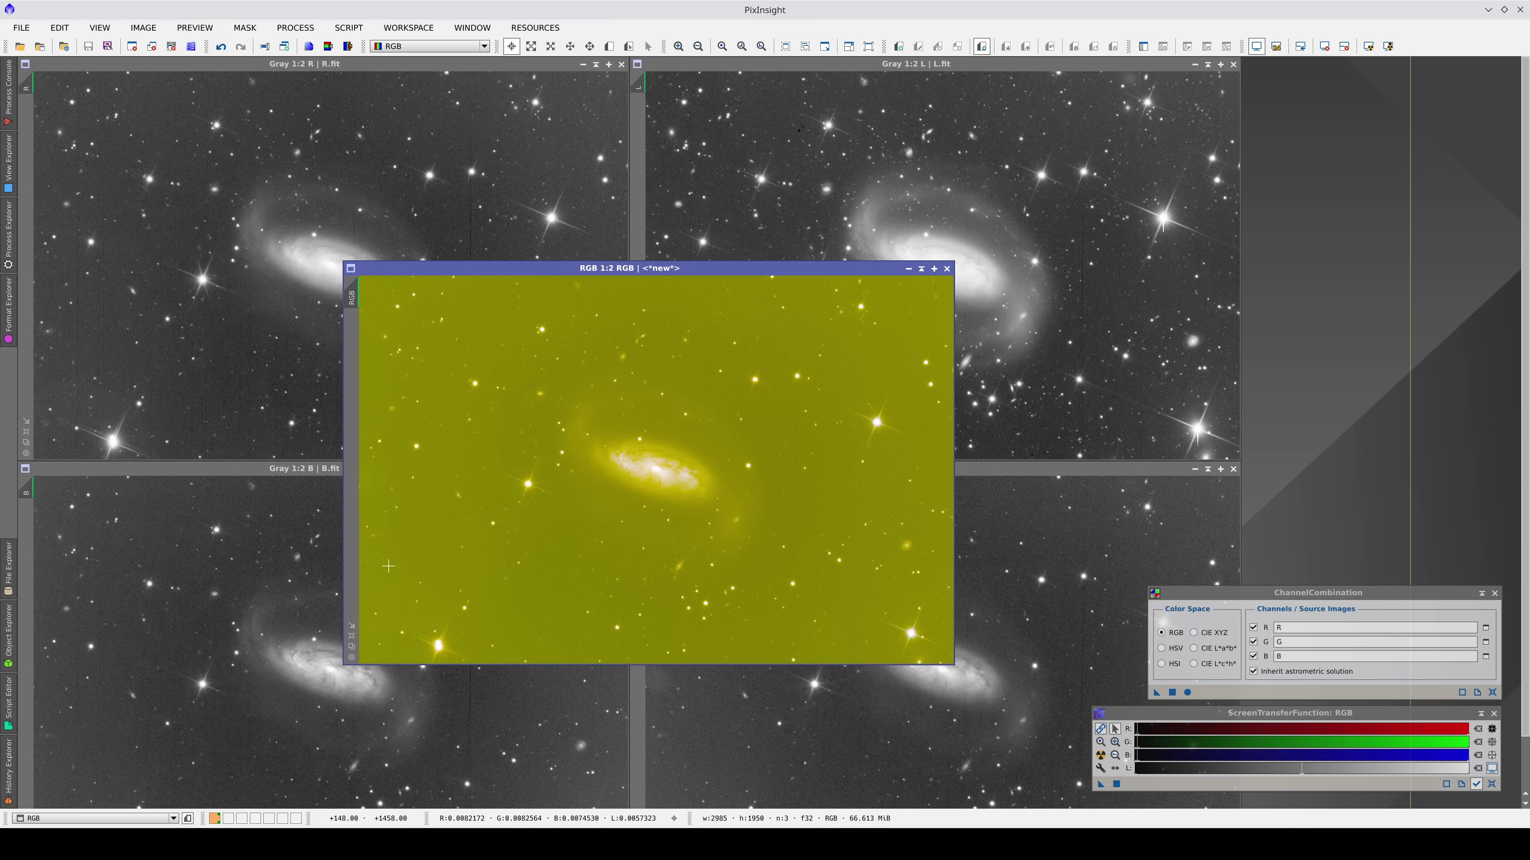
# Inspect the RGB channel peaks in HistogramTransformation, then turn off Link RGB Channels in STF.
pyautogui.hotkey('ctrl', 'alt', 'h')
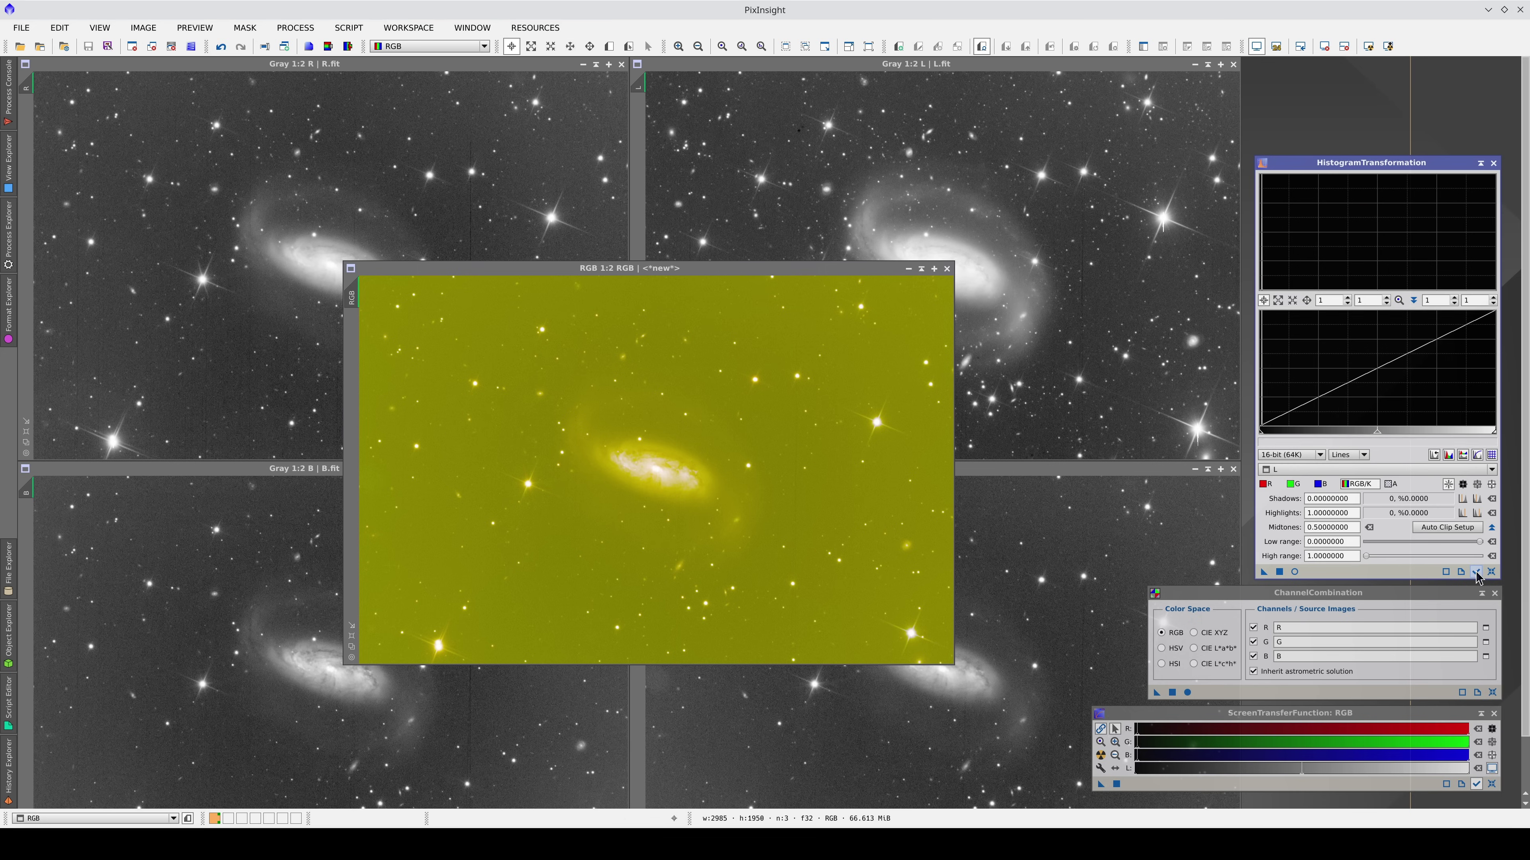
pyautogui.doubleClick(1323, 299)
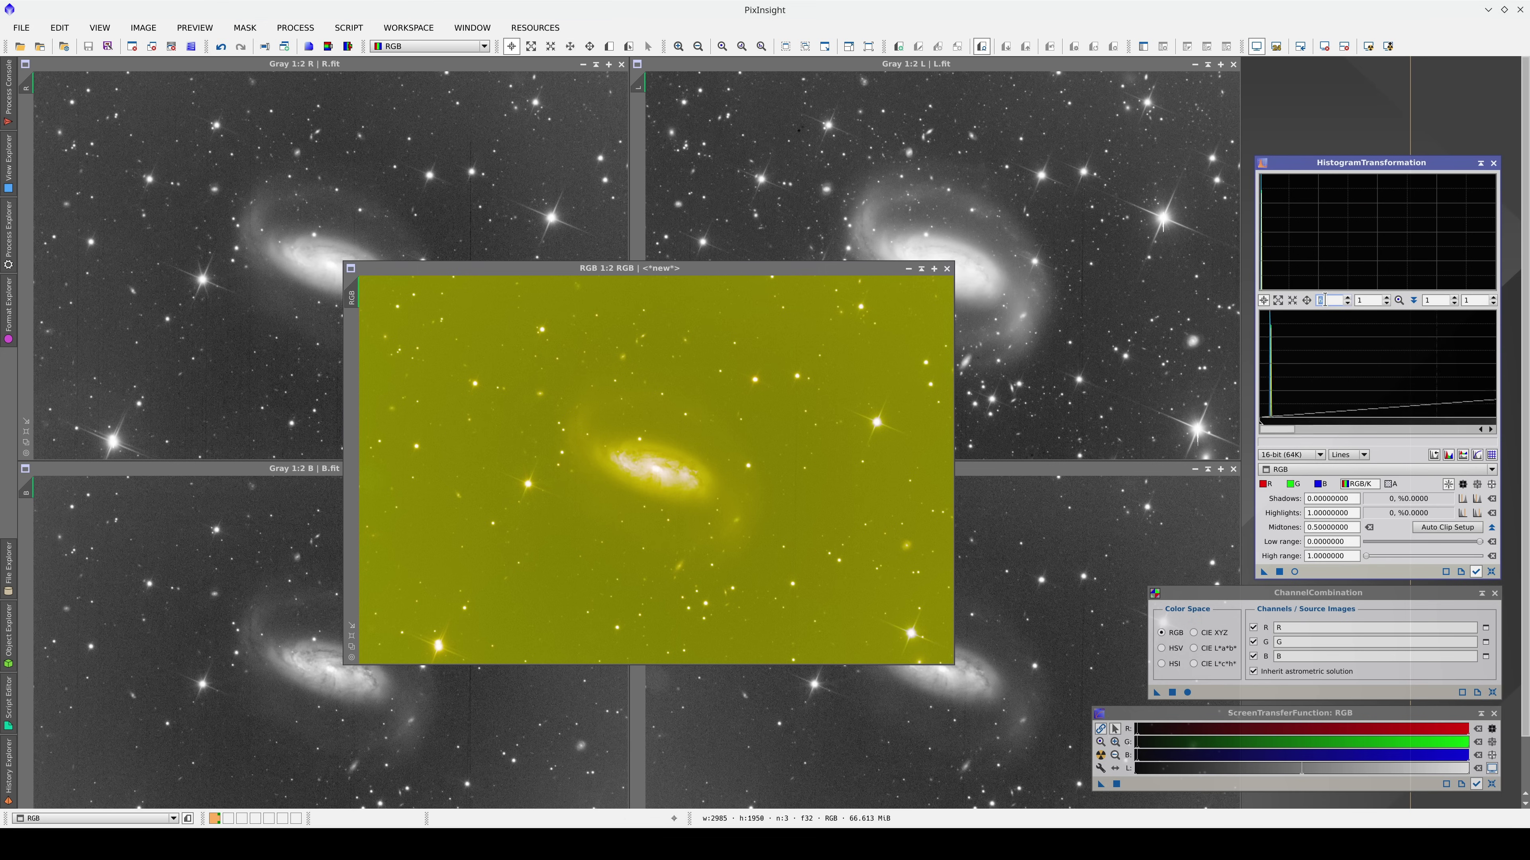
pyautogui.scroll(4, 1323, 300)
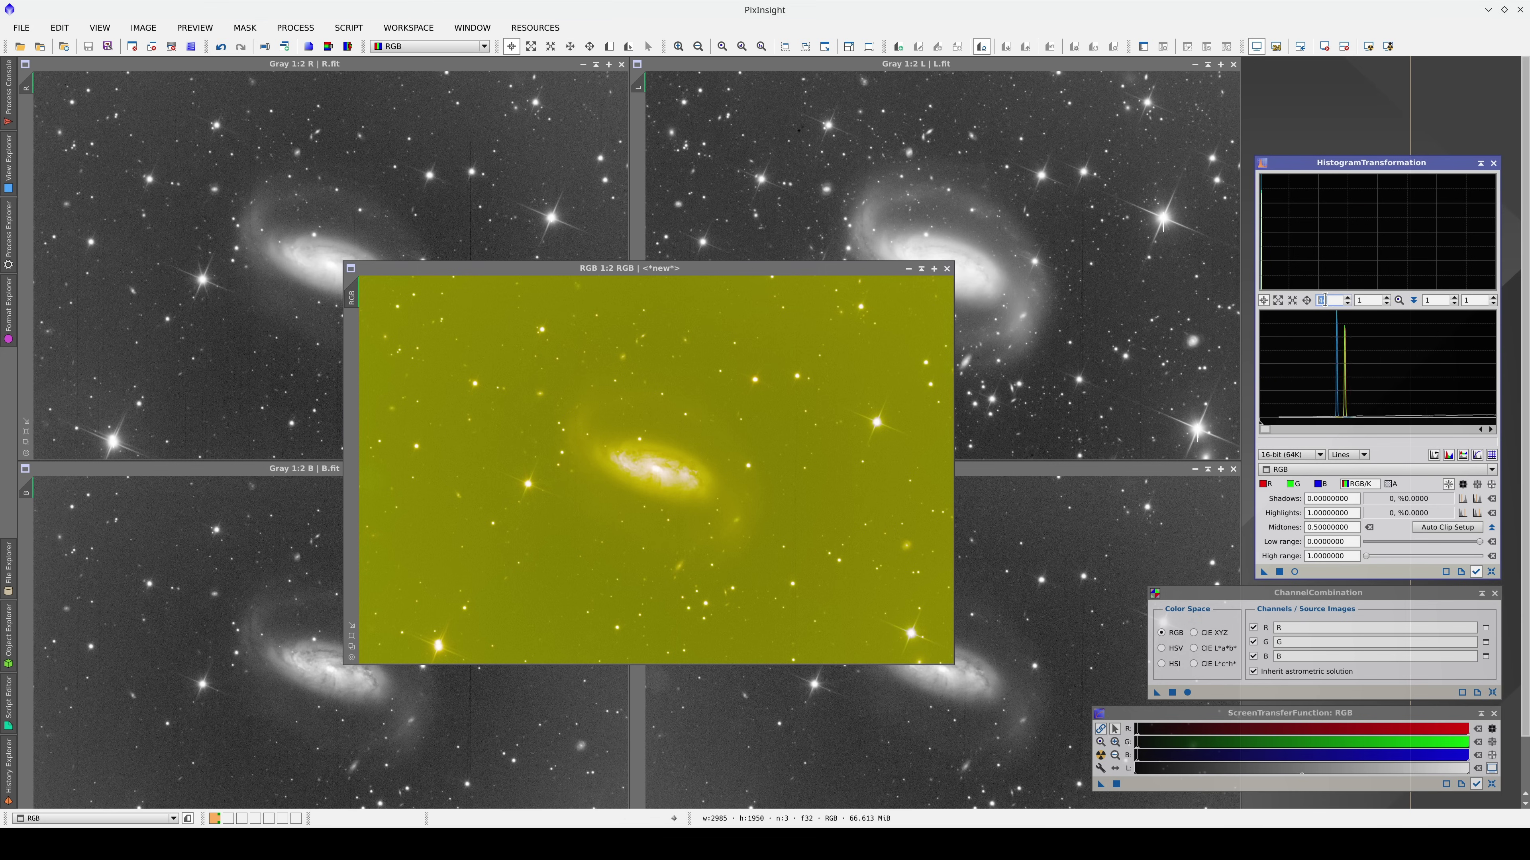
pyautogui.scroll(10, 1324, 300)
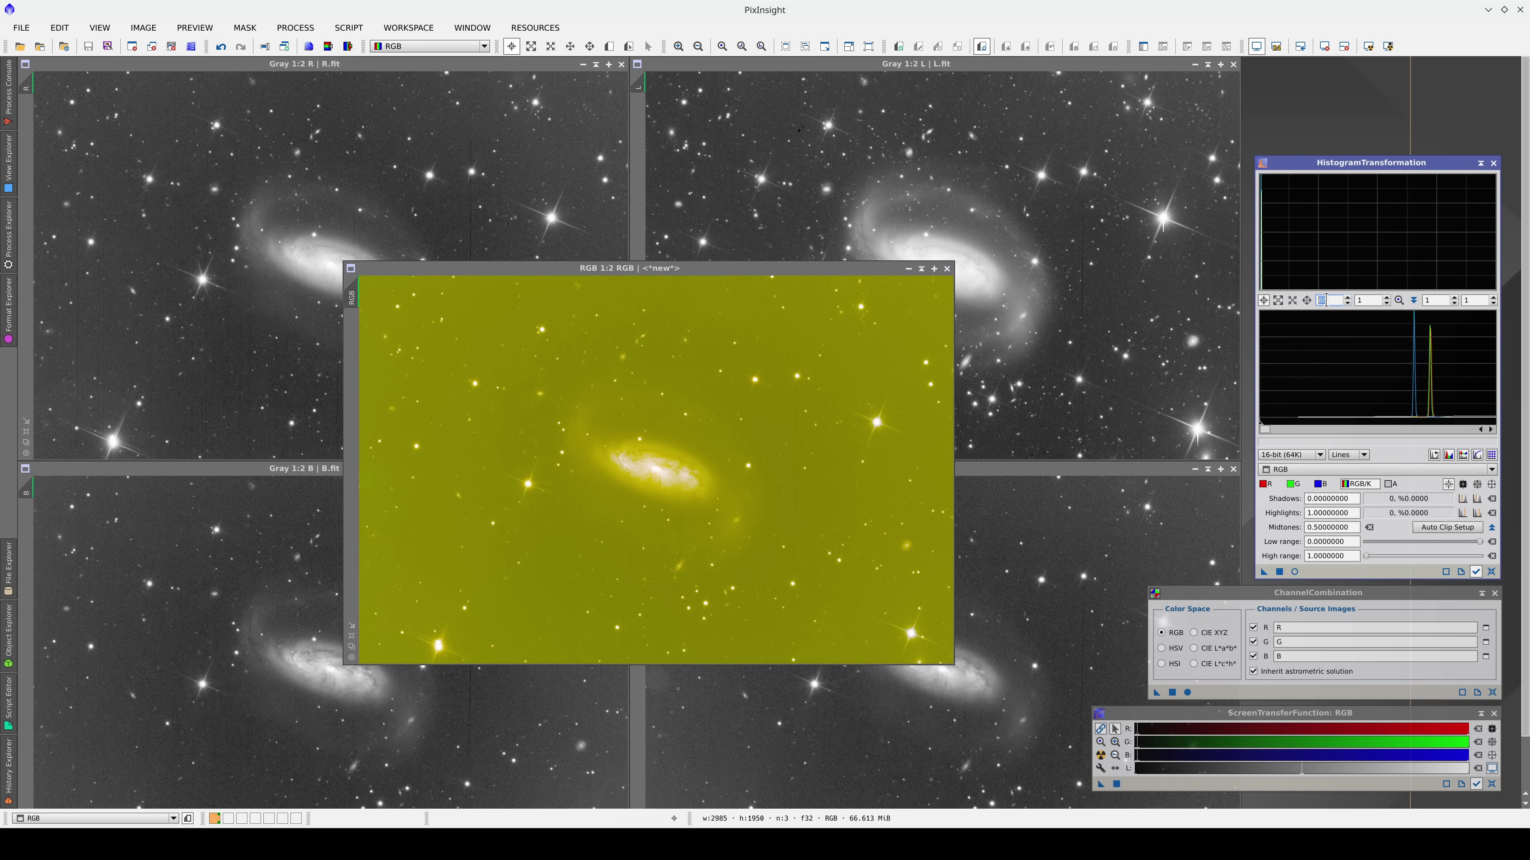
pyautogui.scroll(1, 1325, 300)
pyautogui.moveTo(1426, 395); pyautogui.dragTo(1330, 395)
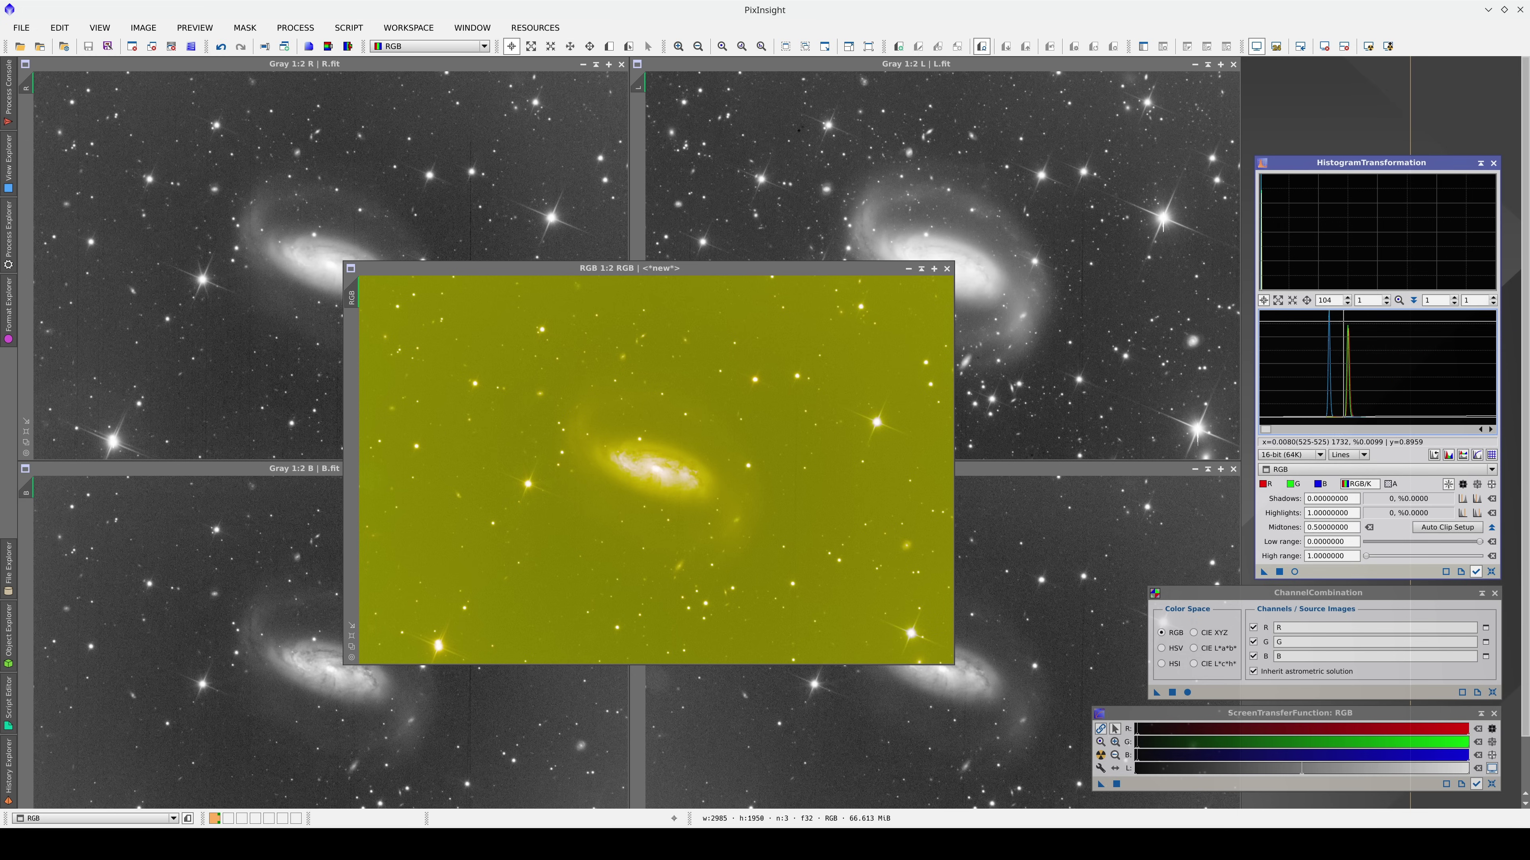
pyautogui.click(1492, 163)
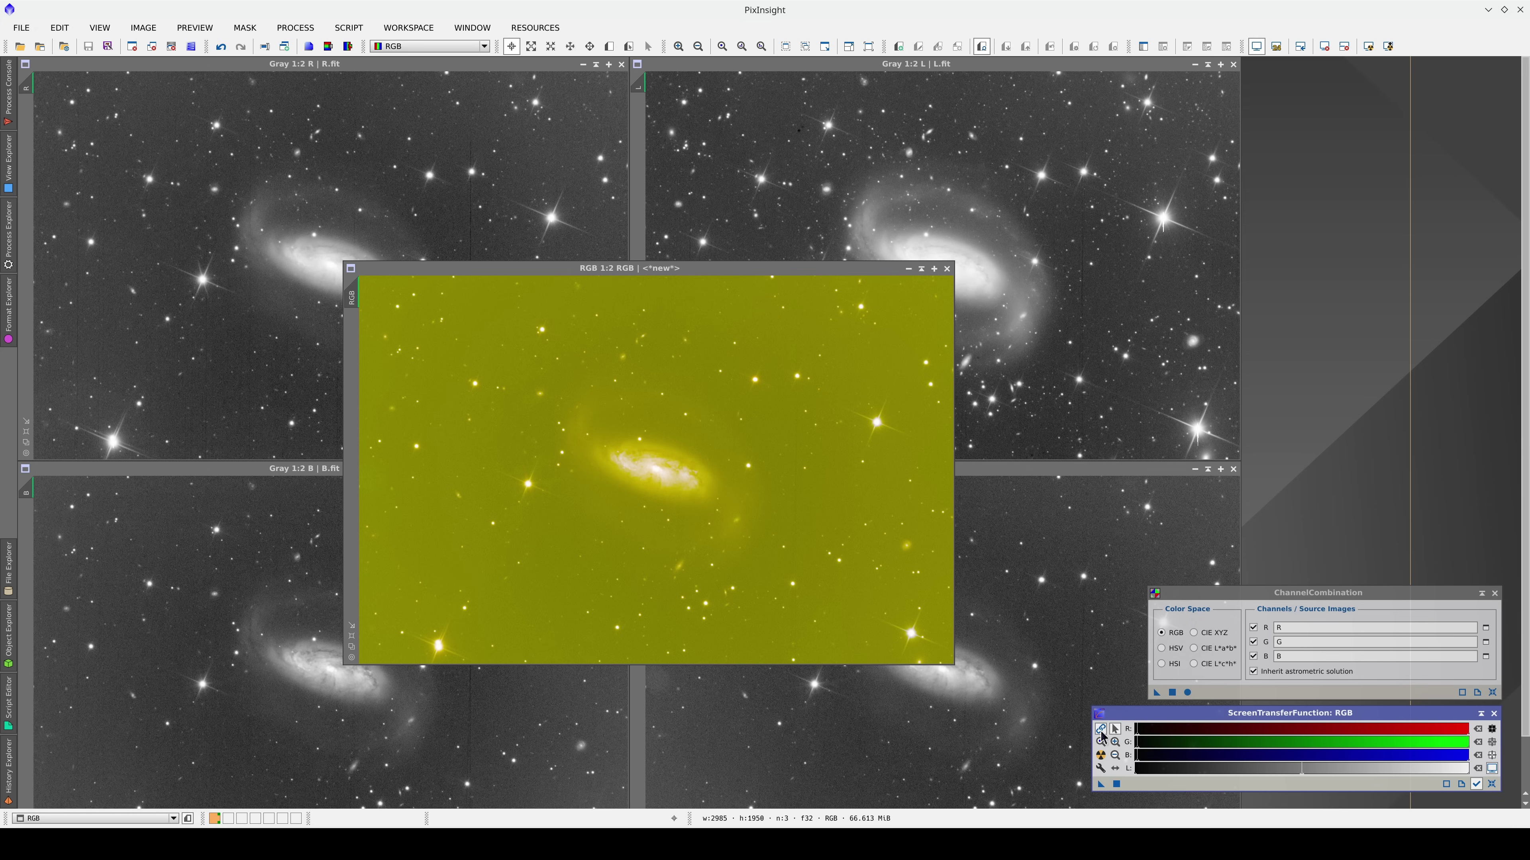
pyautogui.click(1100, 729)
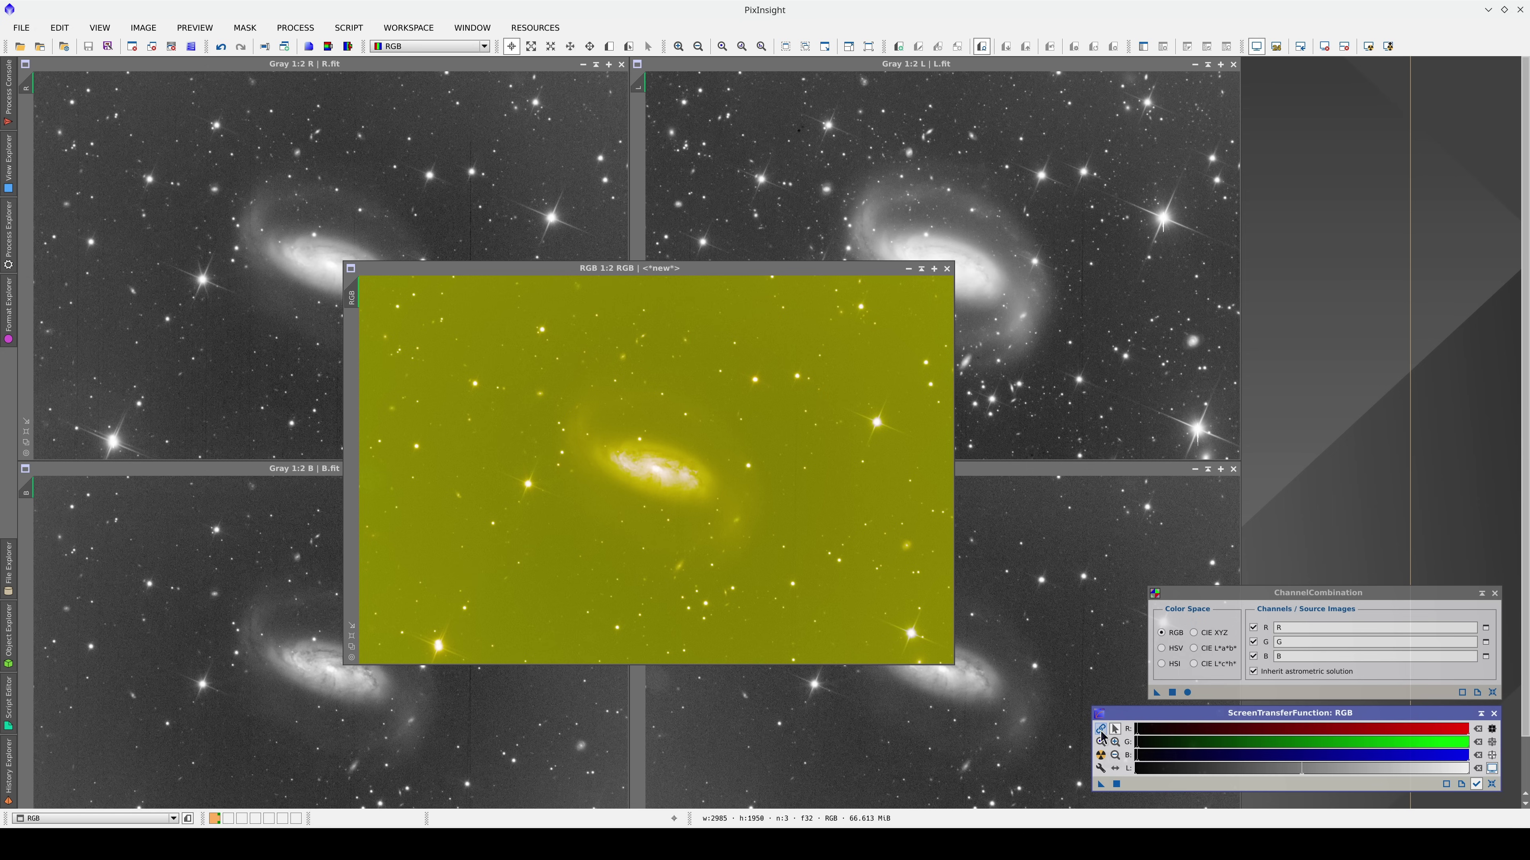
# Re-run the unlinked STF auto-stretch on RGB and minimise the R, B and G frames.
pyautogui.click(1100, 758)
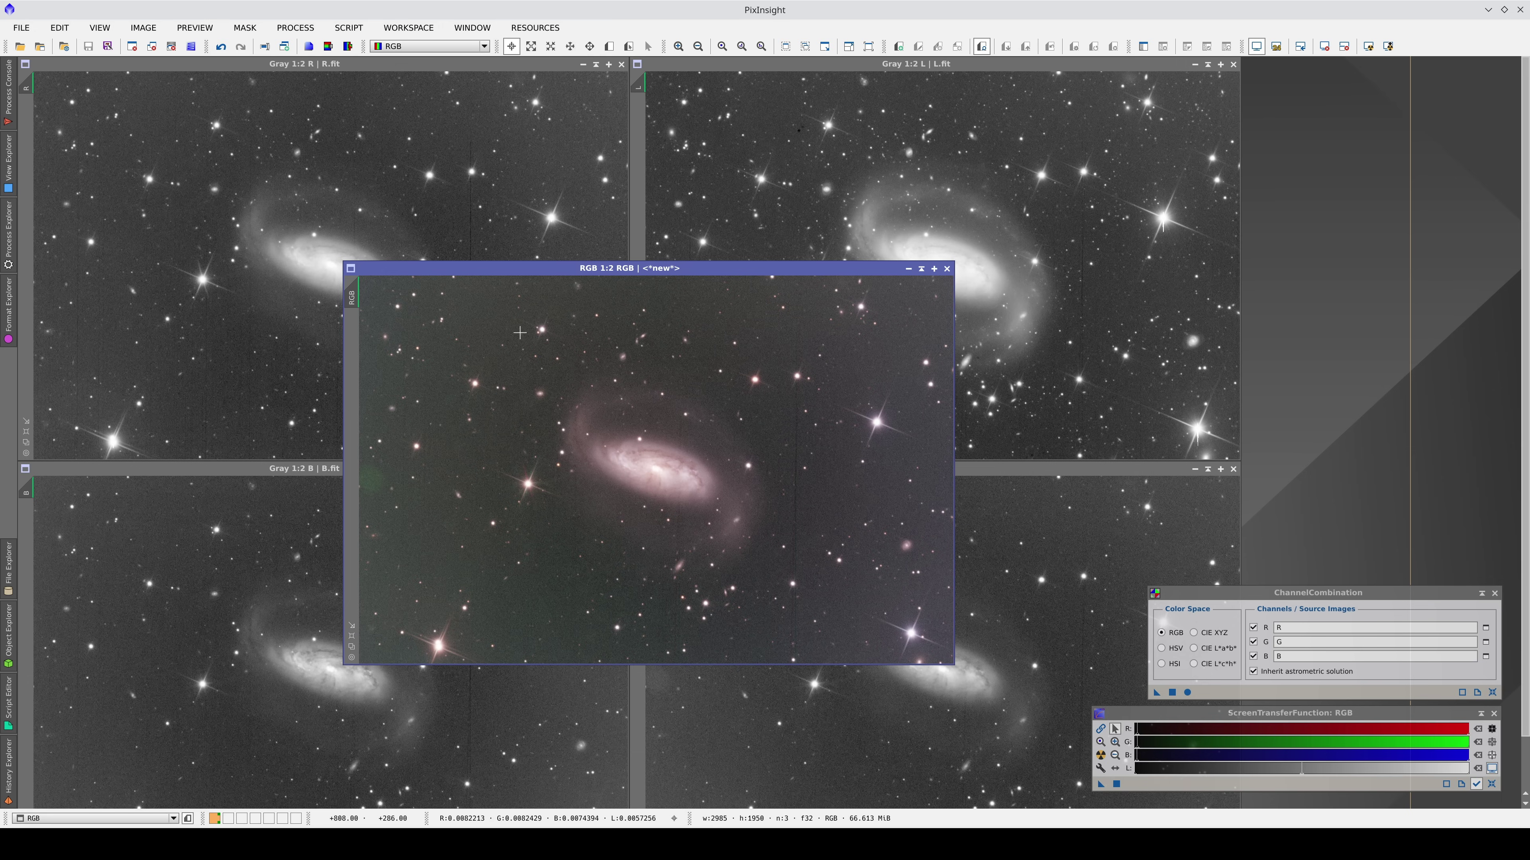
pyautogui.click(583, 63)
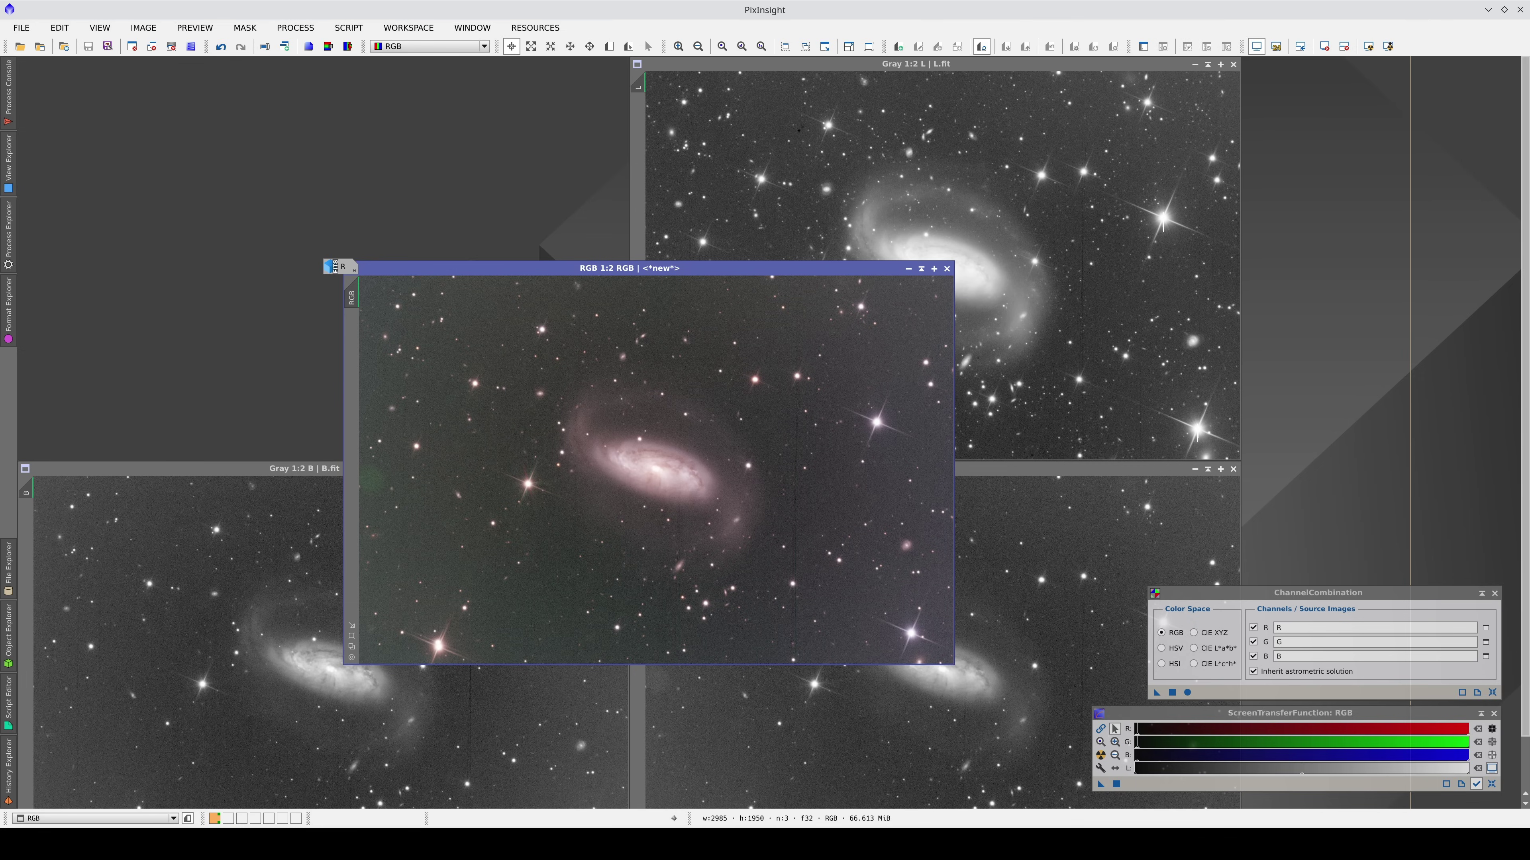
pyautogui.click(318, 468)
pyautogui.click(583, 469)
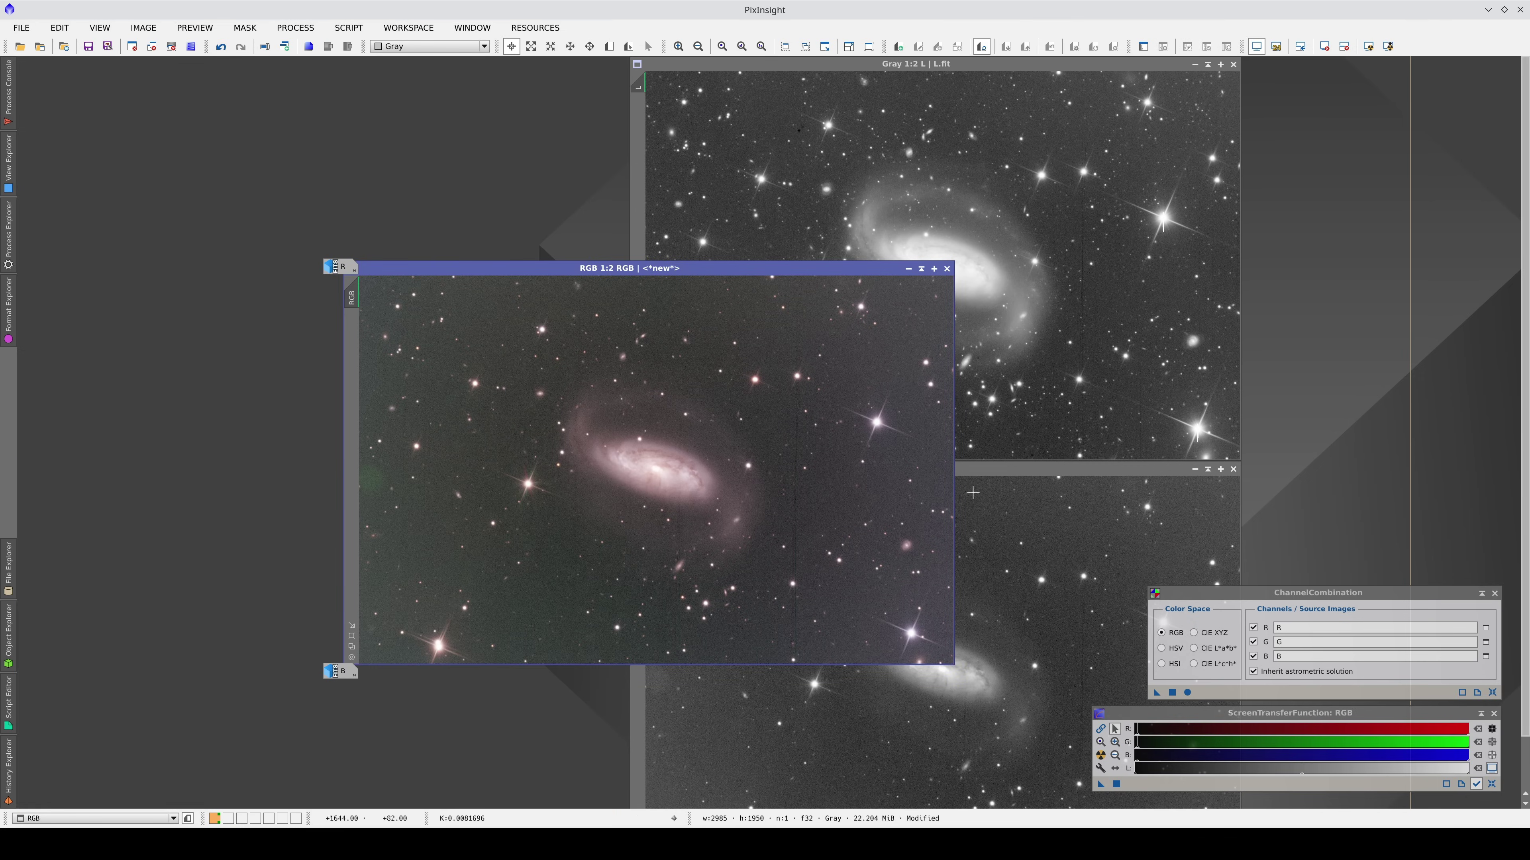
pyautogui.click(1194, 469)
# Arrange the workspace icons and place the RGB image beside the L luminance image.
pyautogui.rightClick(1022, 532)
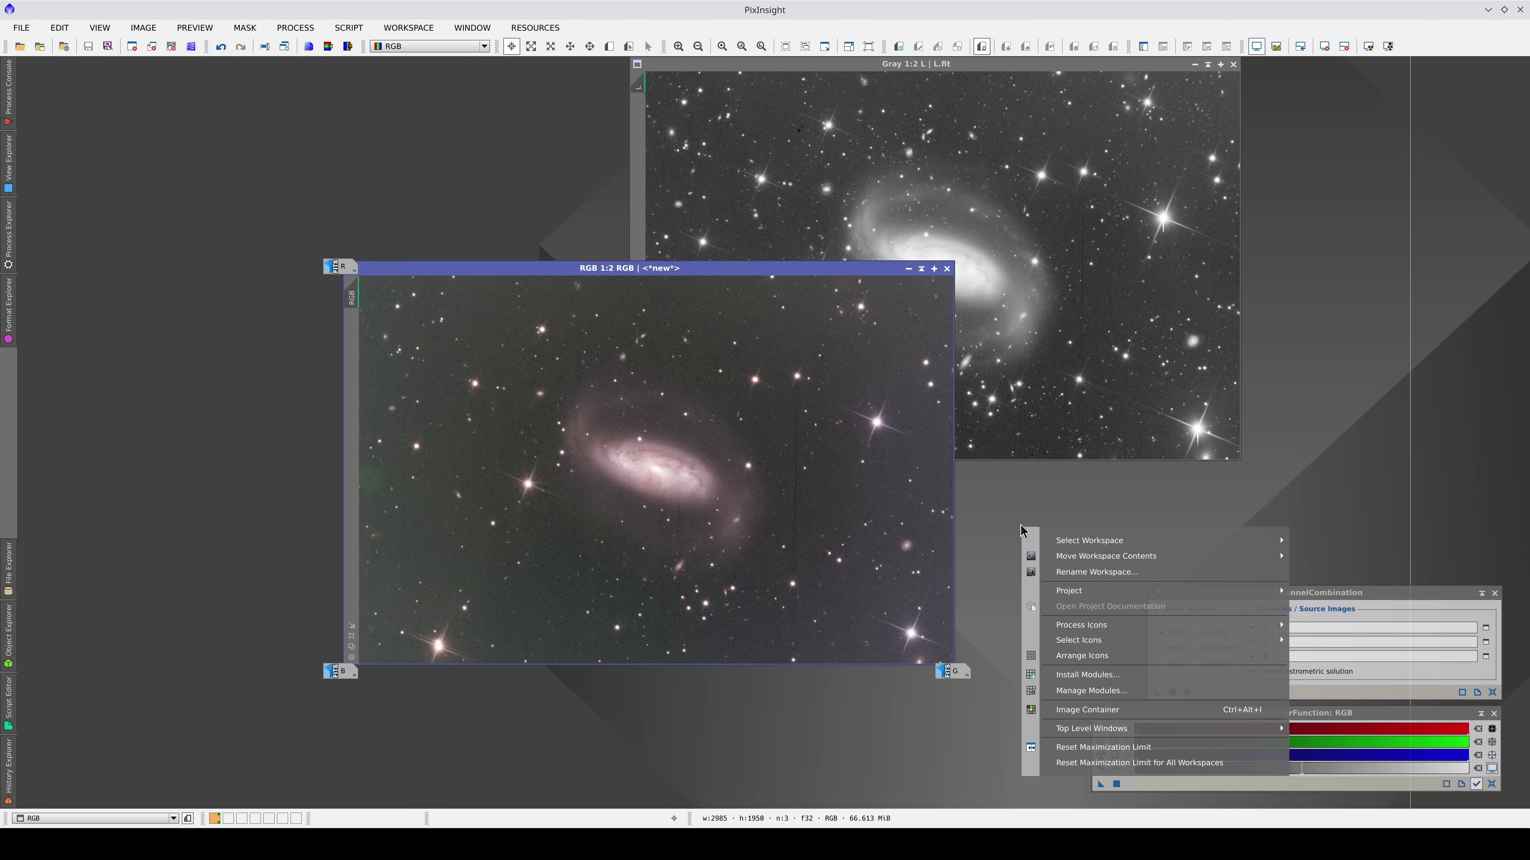
pyautogui.click(1091, 658)
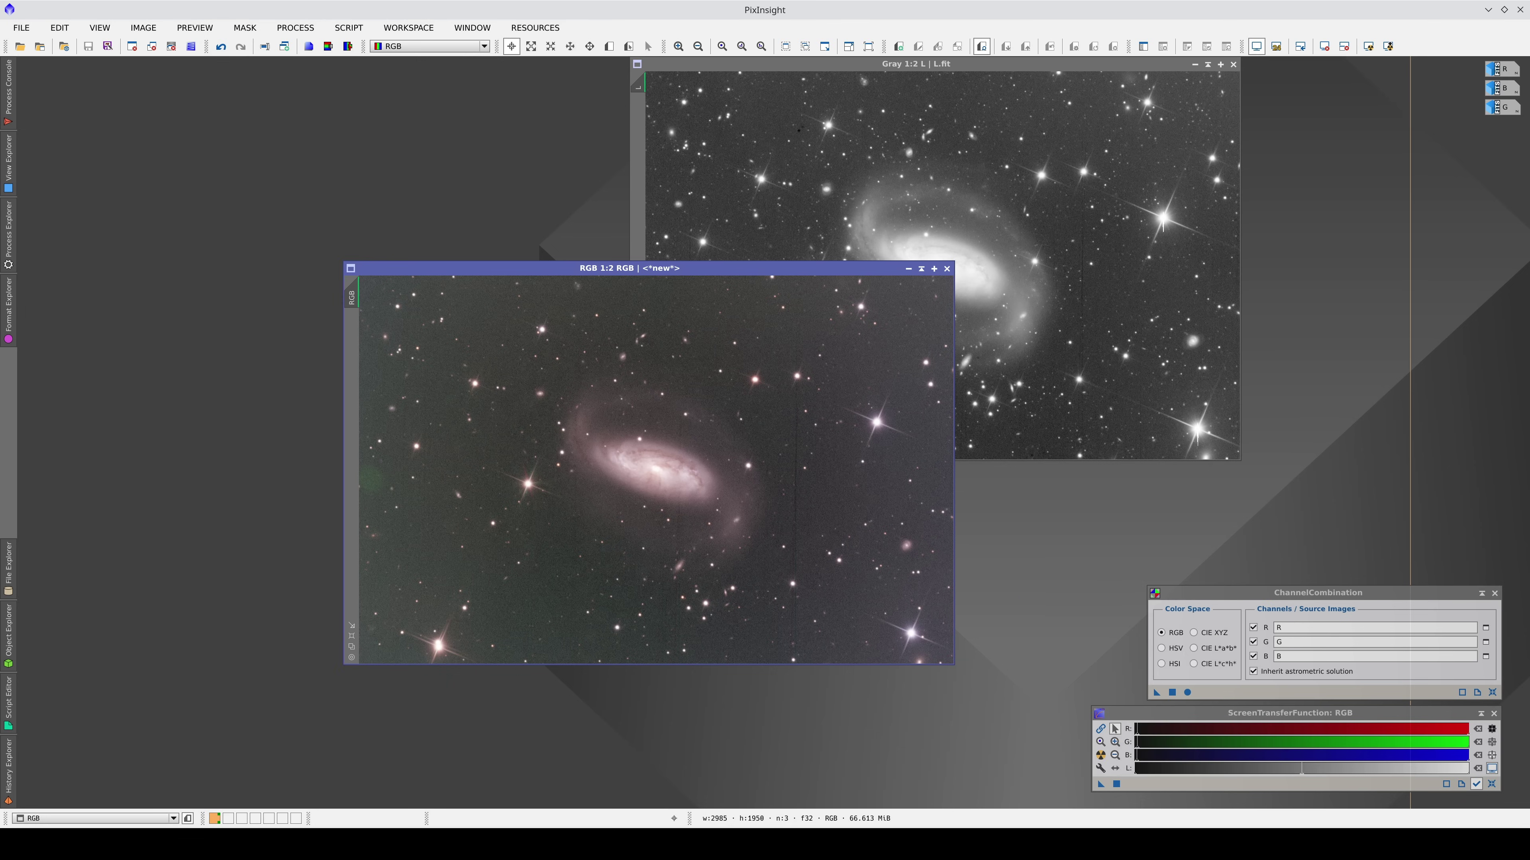
pyautogui.moveTo(830, 265); pyautogui.dragTo(504, 61)
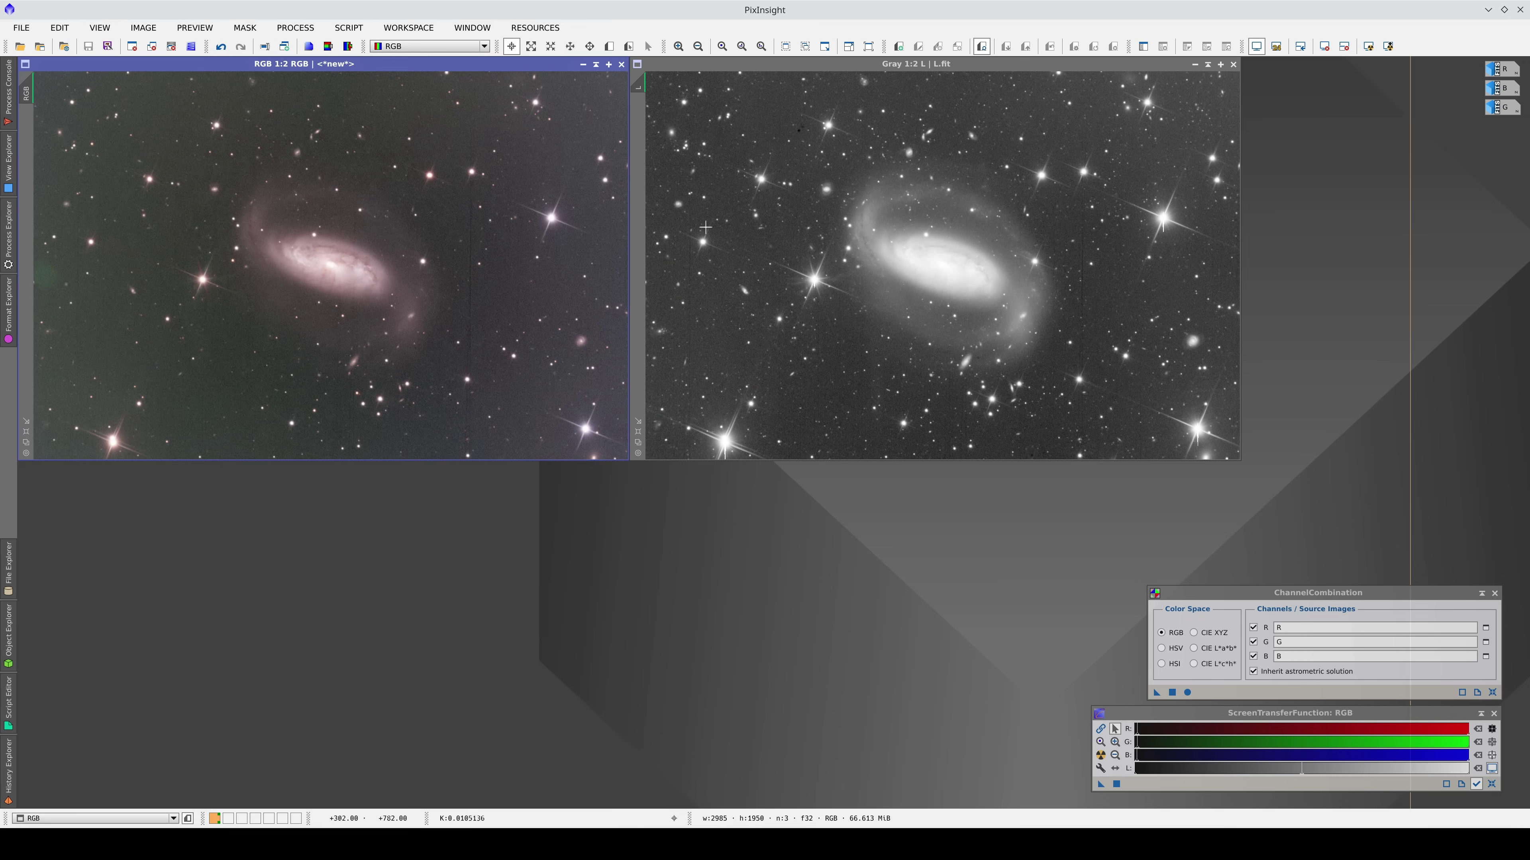
pyautogui.click(734, 273)
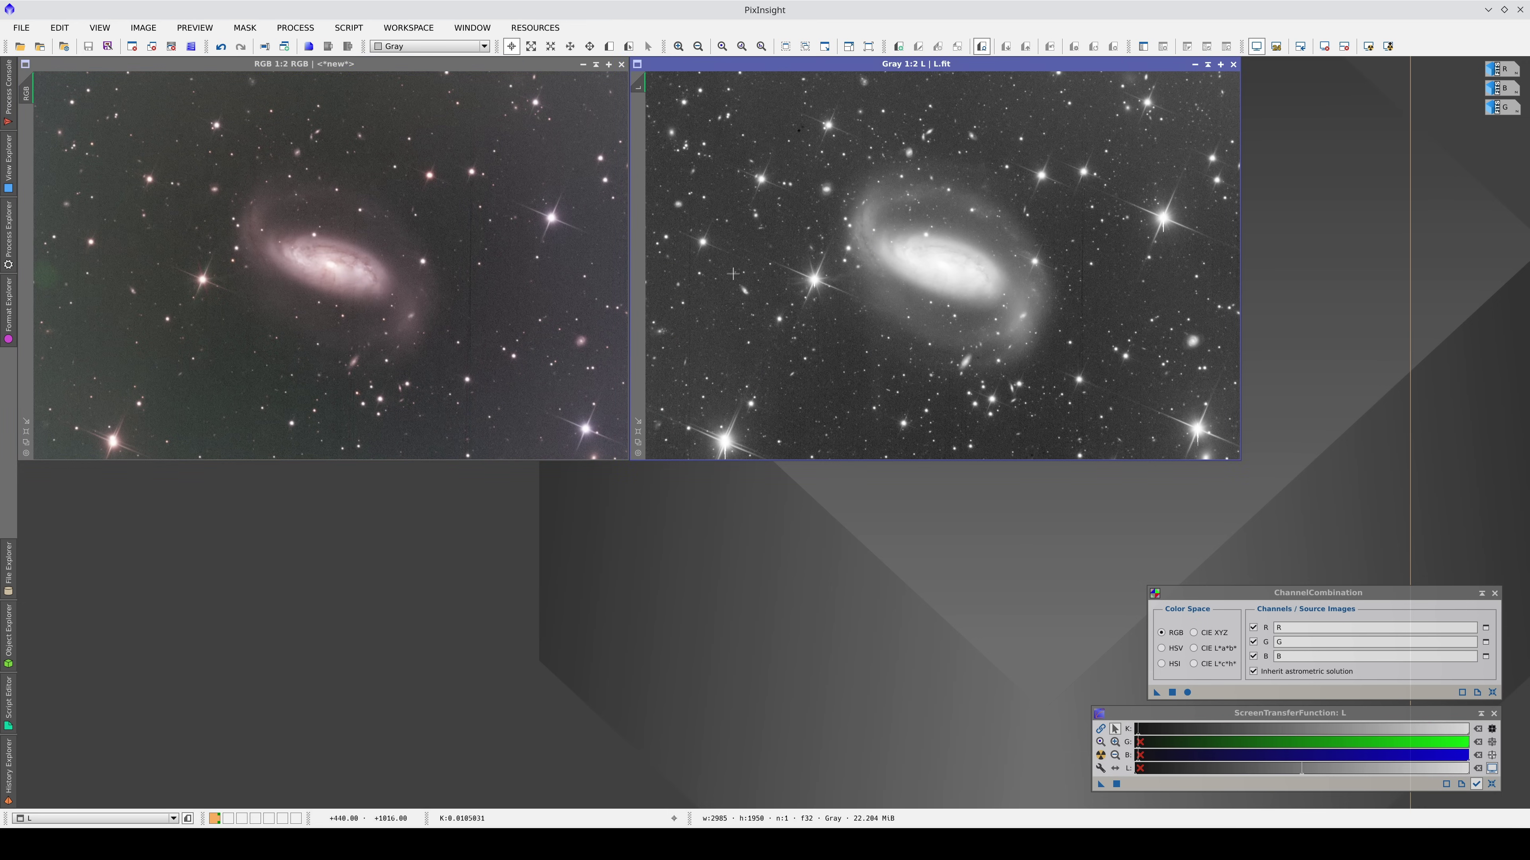
pyautogui.click(493, 280)
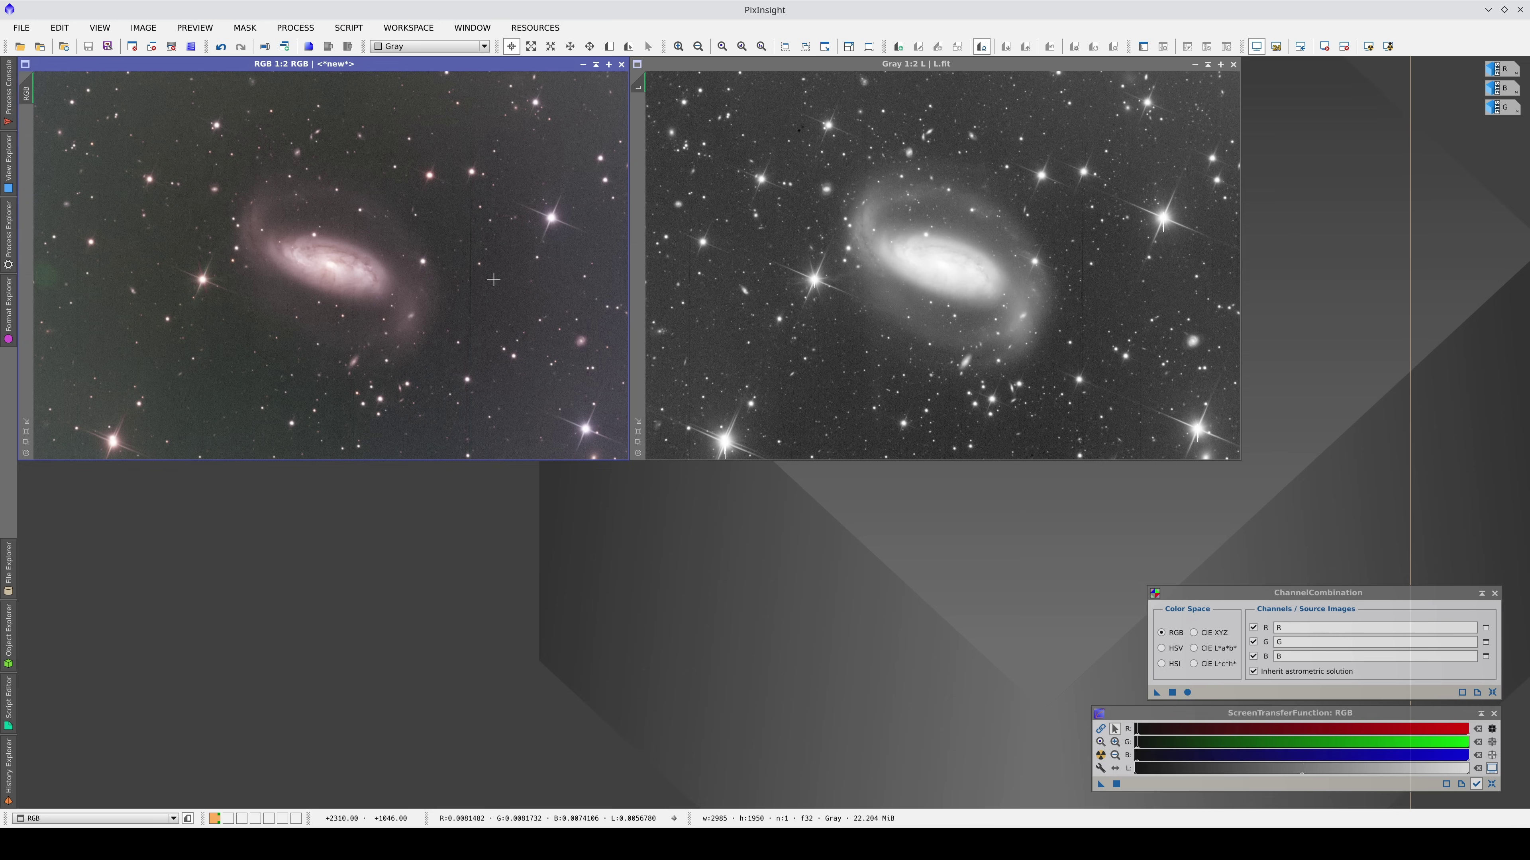
# Set GradientCorrection to model degree 2 with Structure Protection off and run it on RGB.
pyautogui.hotkey('ctrl', 'Tab')
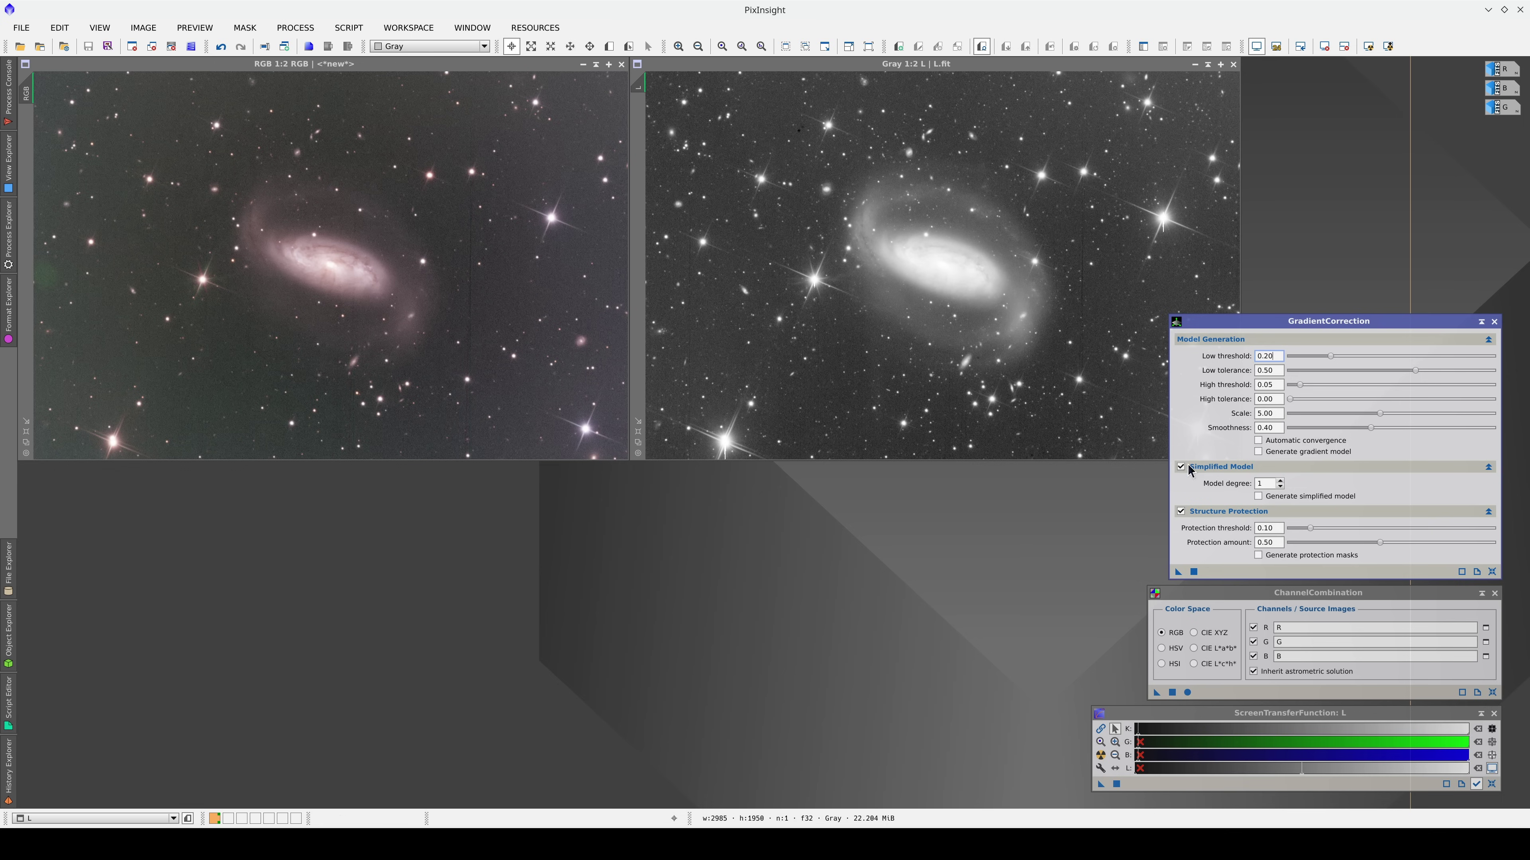
pyautogui.click(1280, 481)
pyautogui.click(1181, 513)
pyautogui.click(480, 405)
pyautogui.moveTo(481, 405); pyautogui.dragTo(481, 405)
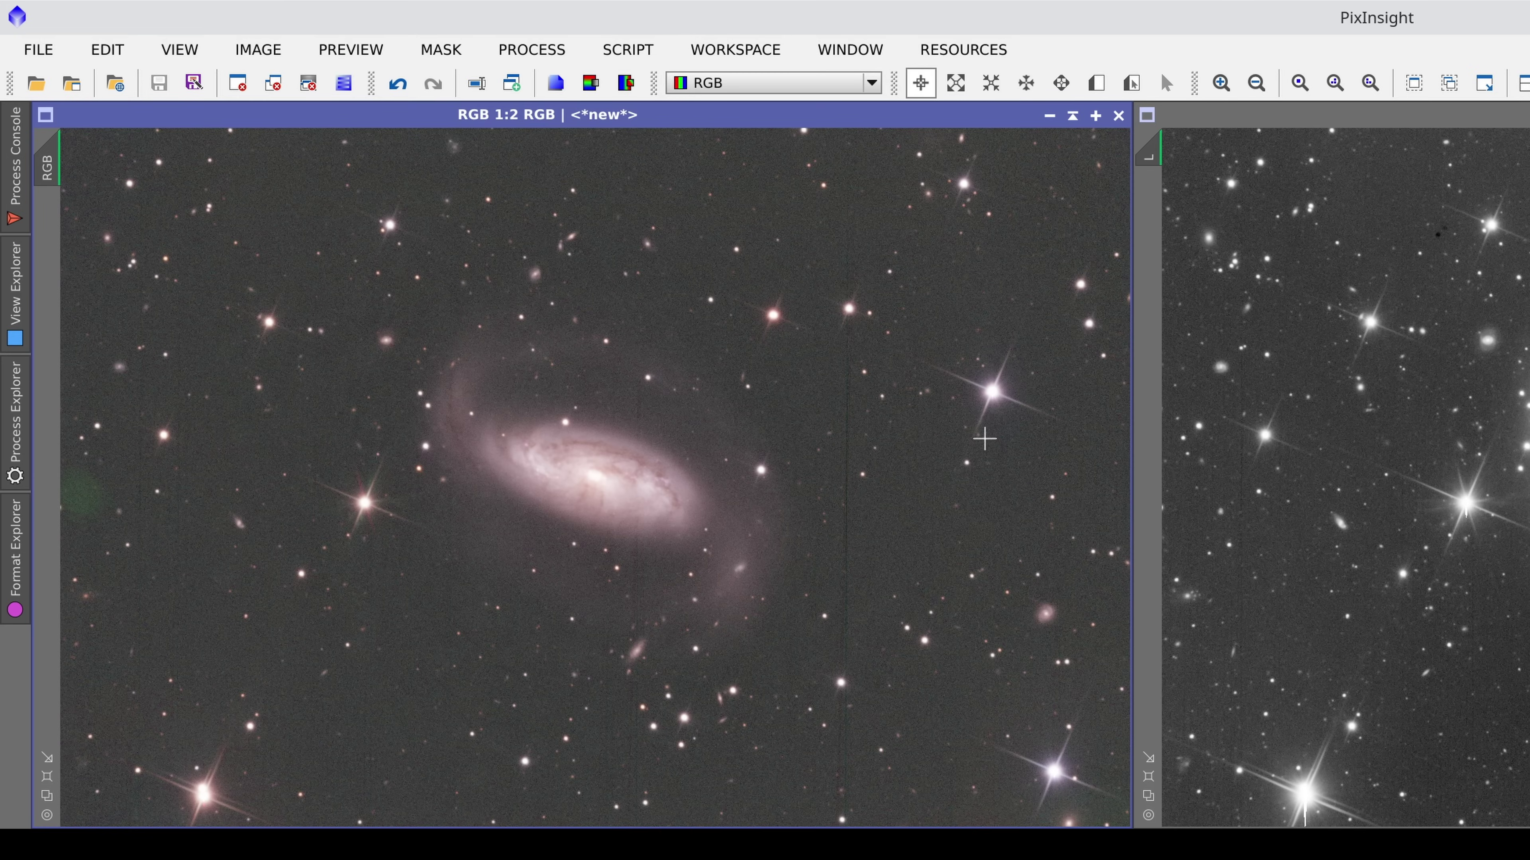
# Undo and redo the RGB gradient correction to compare, keeping the corrected result.
pyautogui.click(399, 84)
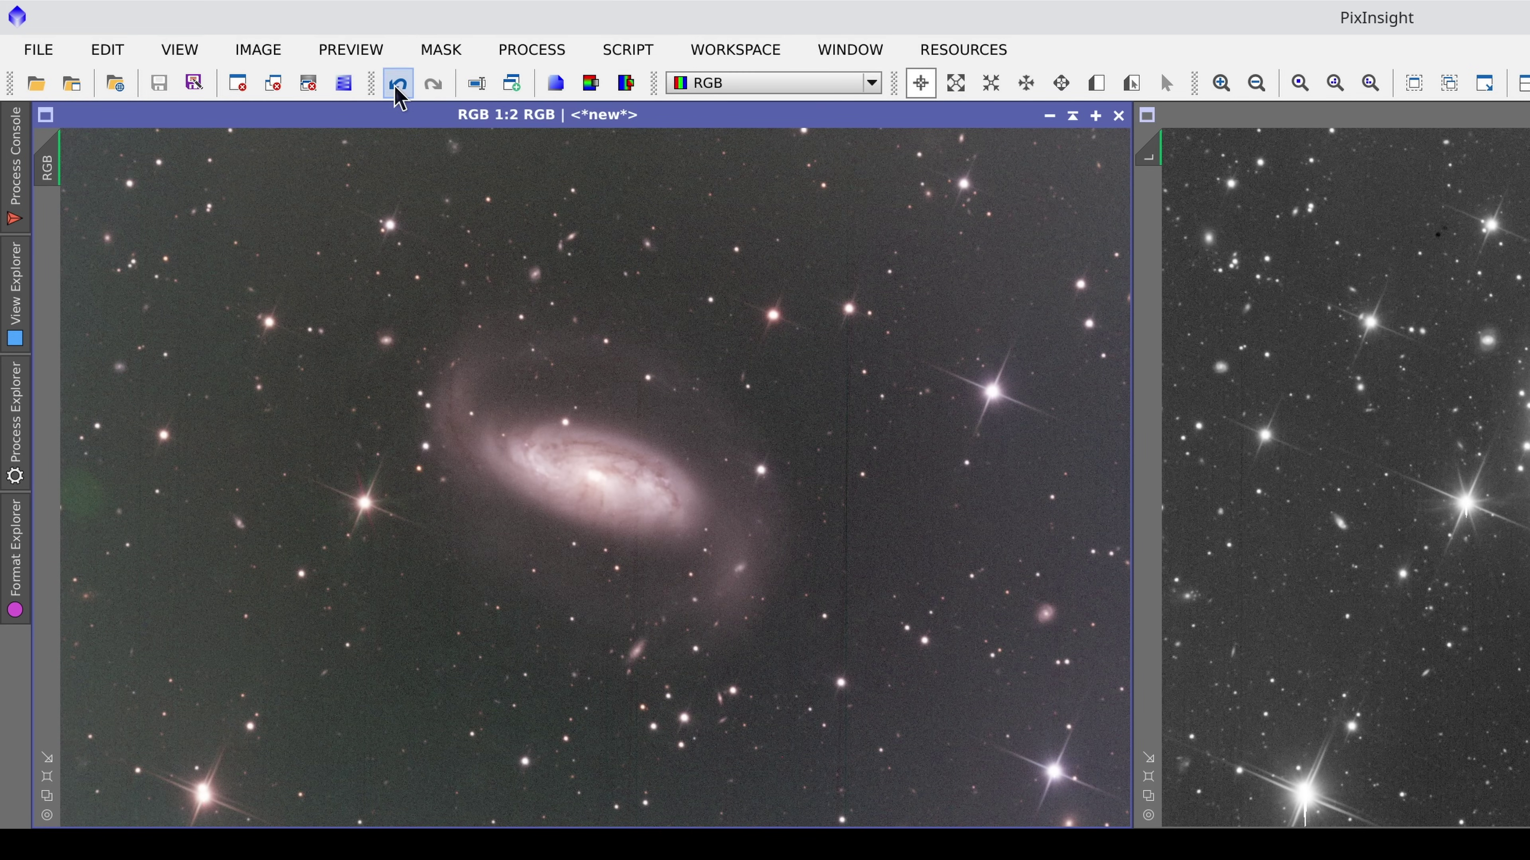
pyautogui.click(431, 89)
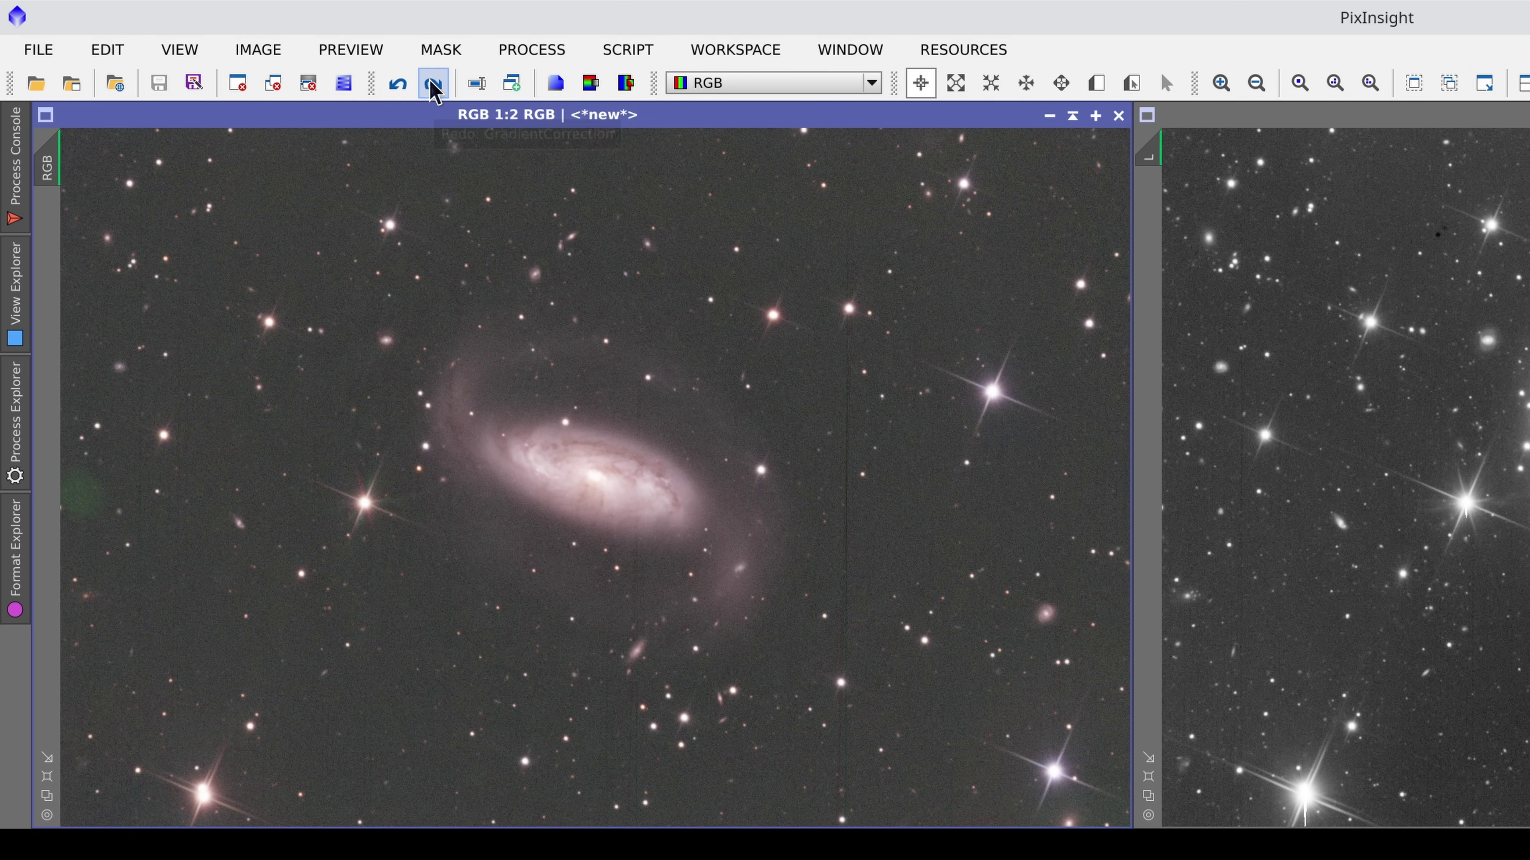
pyautogui.click(400, 86)
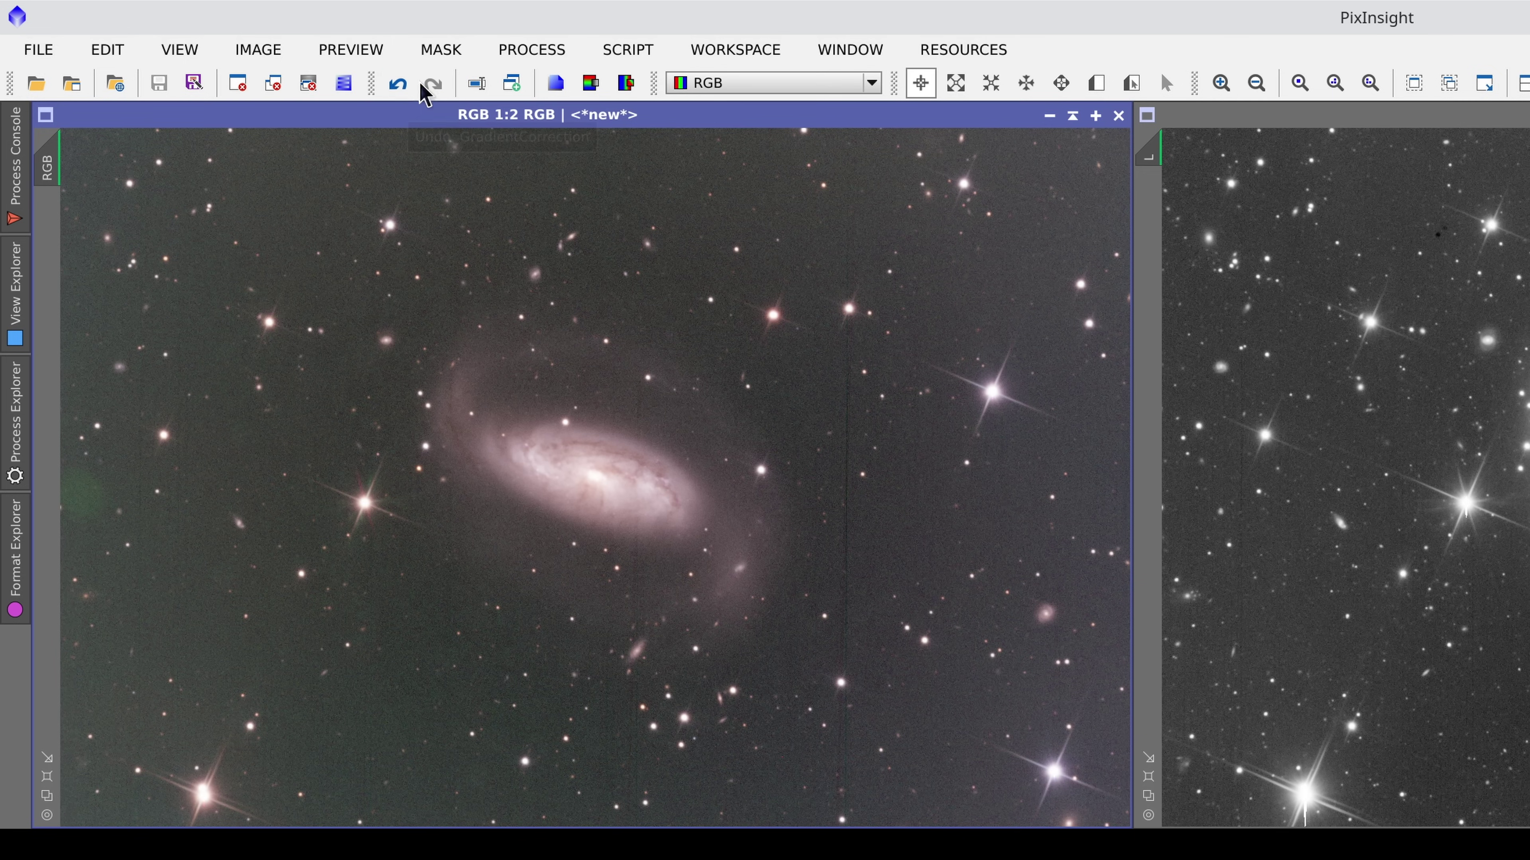
pyautogui.click(434, 85)
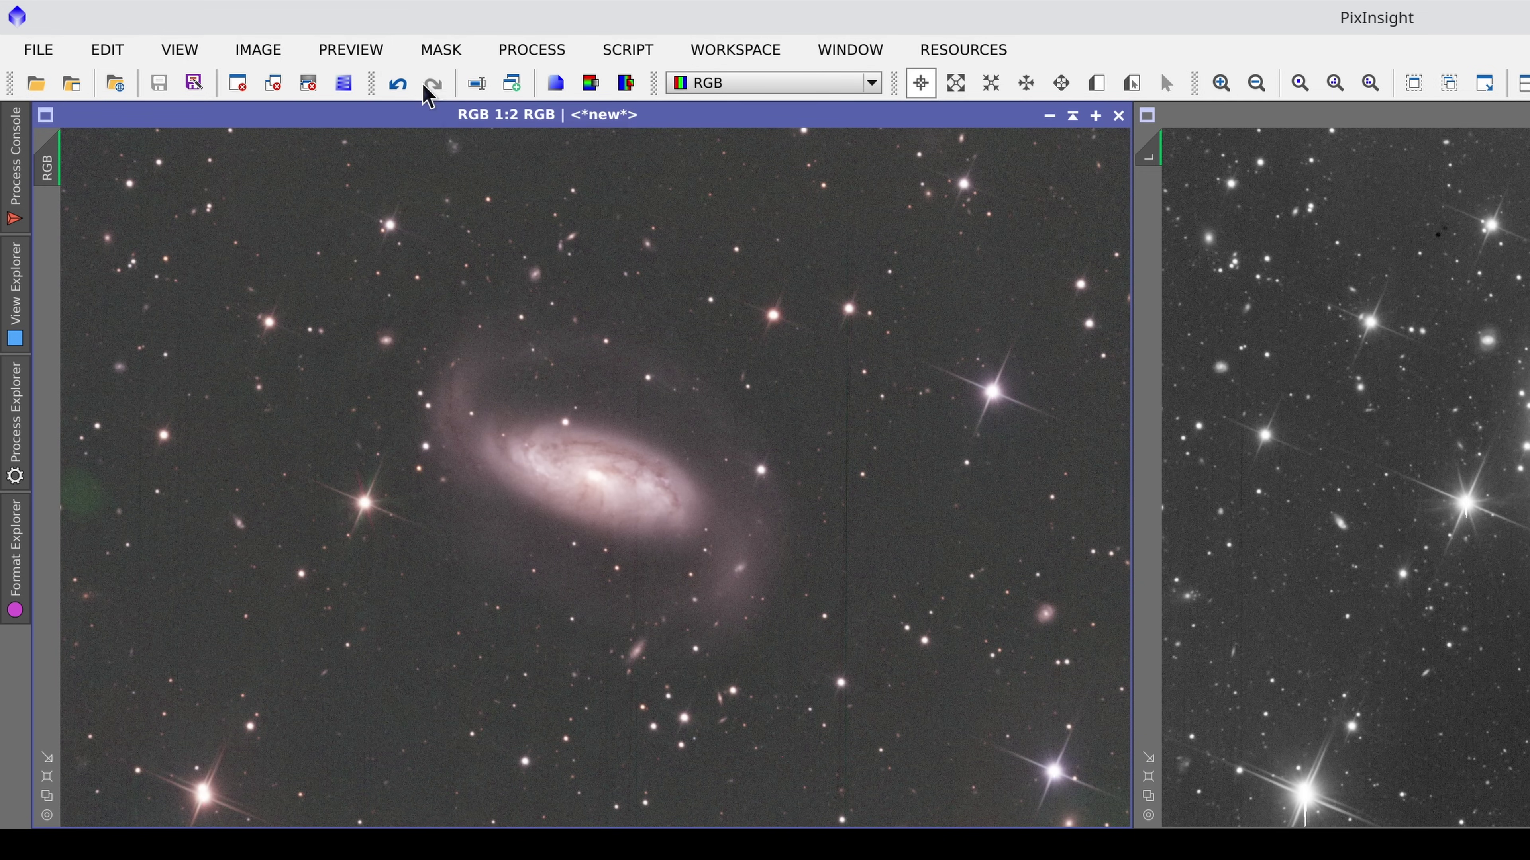
pyautogui.click(399, 85)
pyautogui.click(434, 86)
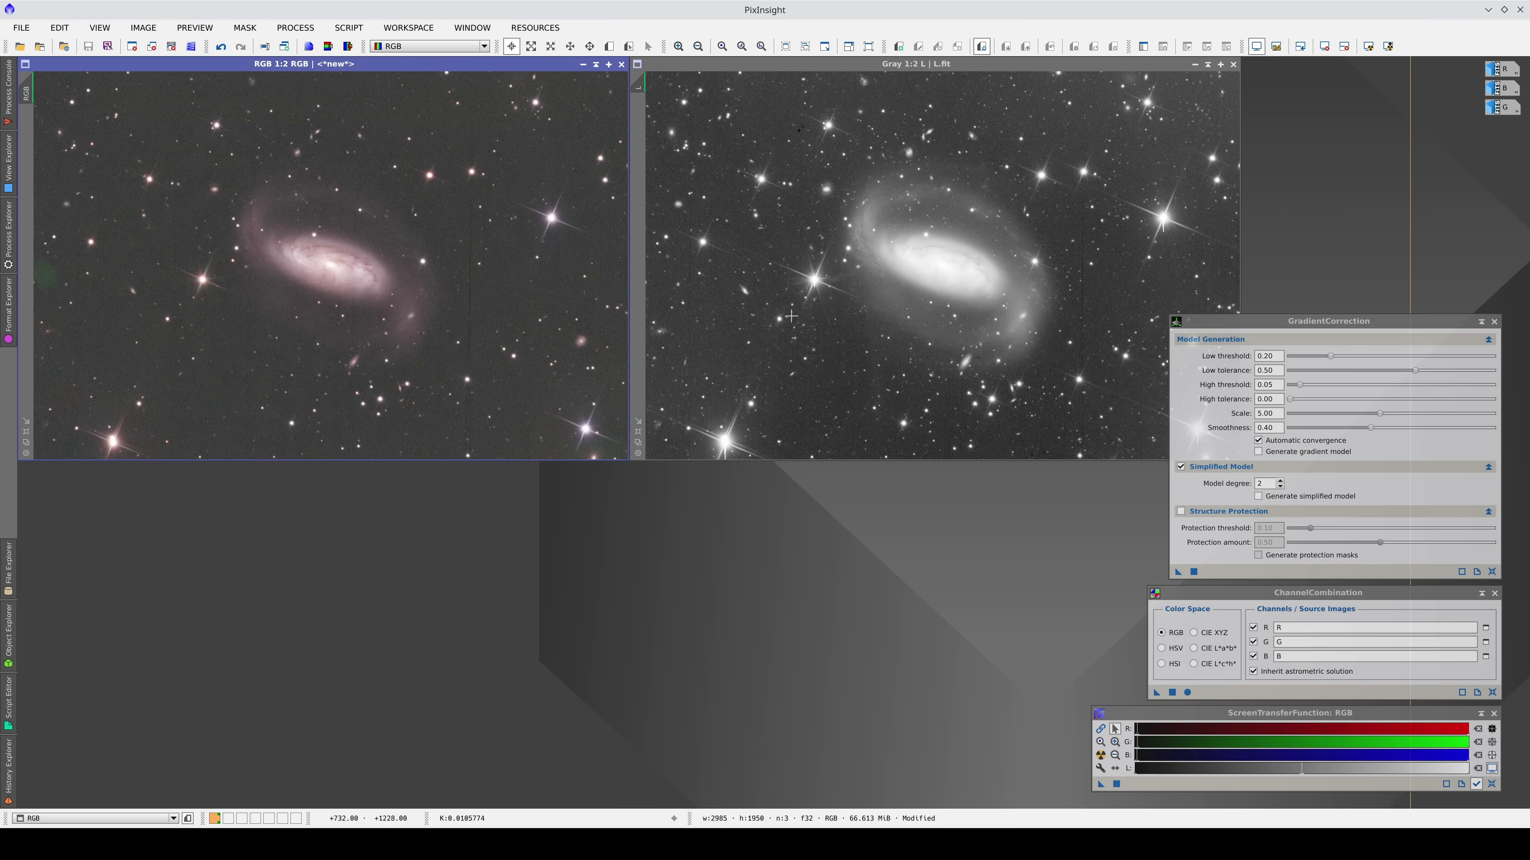
# Apply GradientCorrection to the L.fit luminance, compare with undo/redo, and keep it.
pyautogui.click(790, 316)
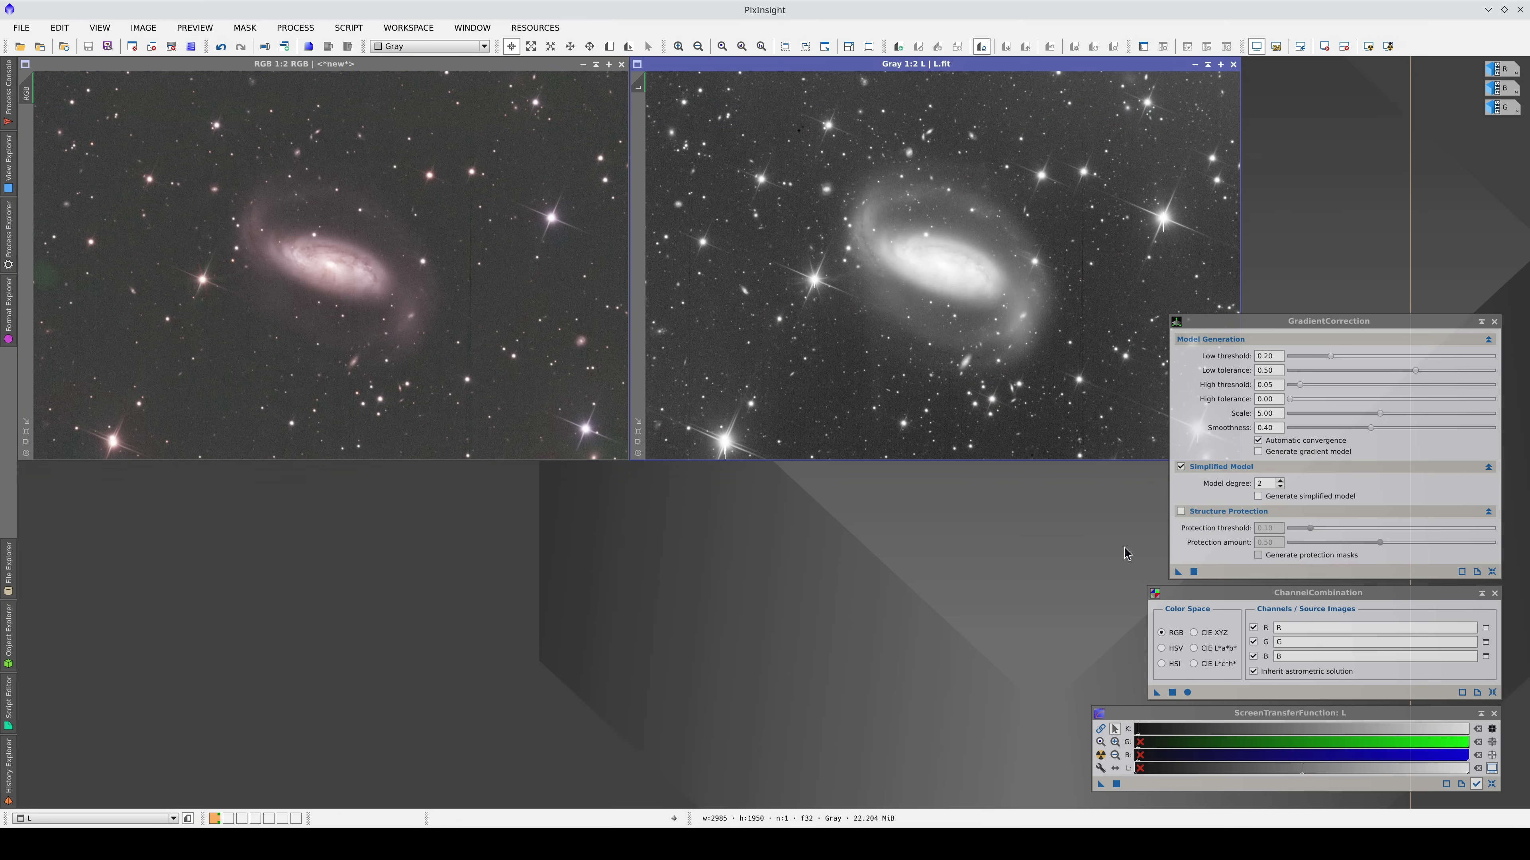
pyautogui.moveTo(1178, 572); pyautogui.dragTo(800, 364)
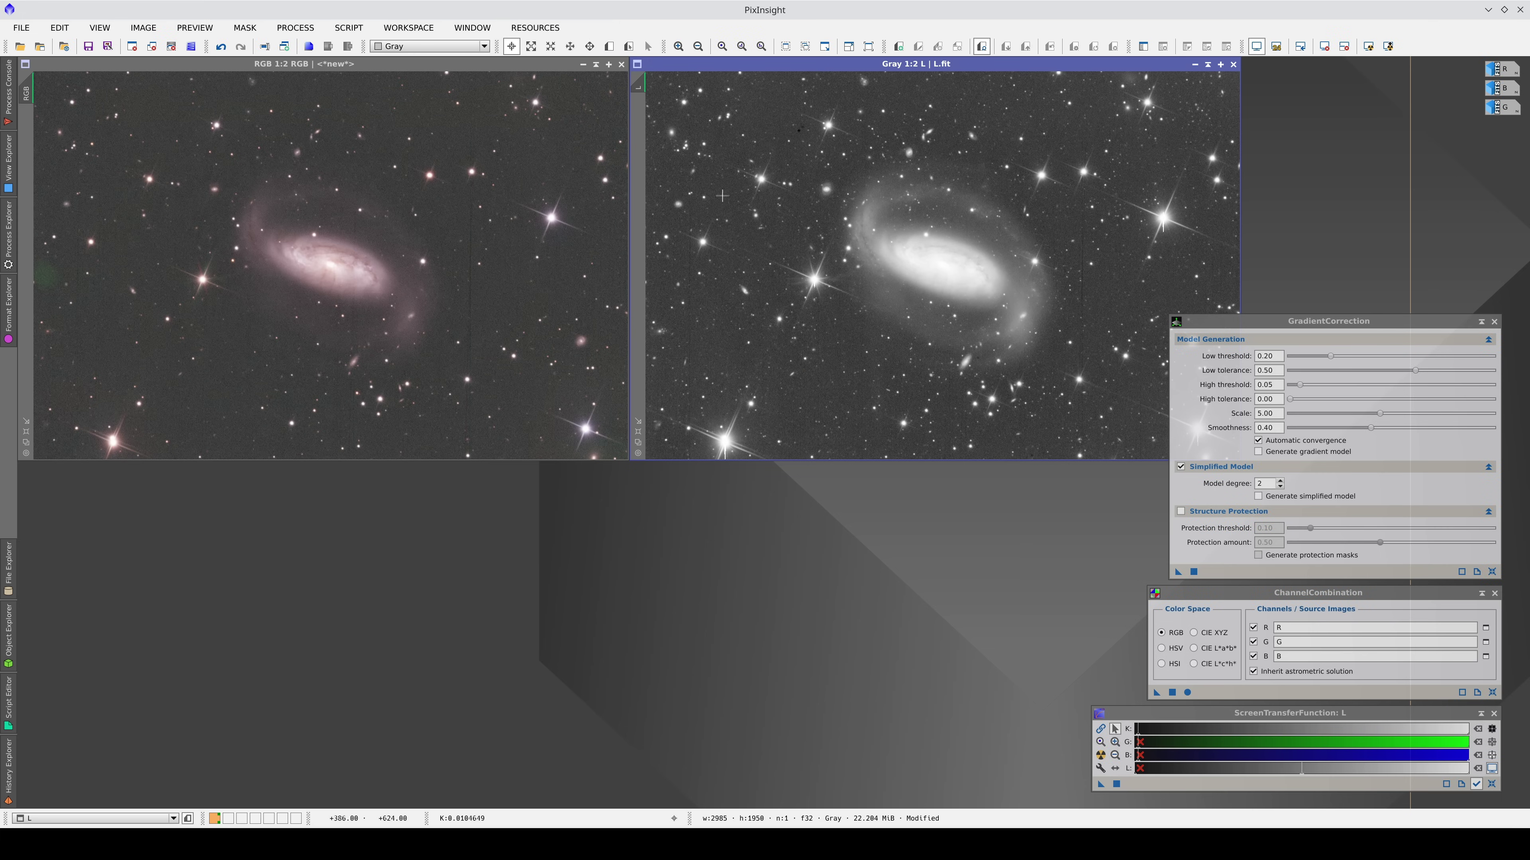
pyautogui.click(220, 47)
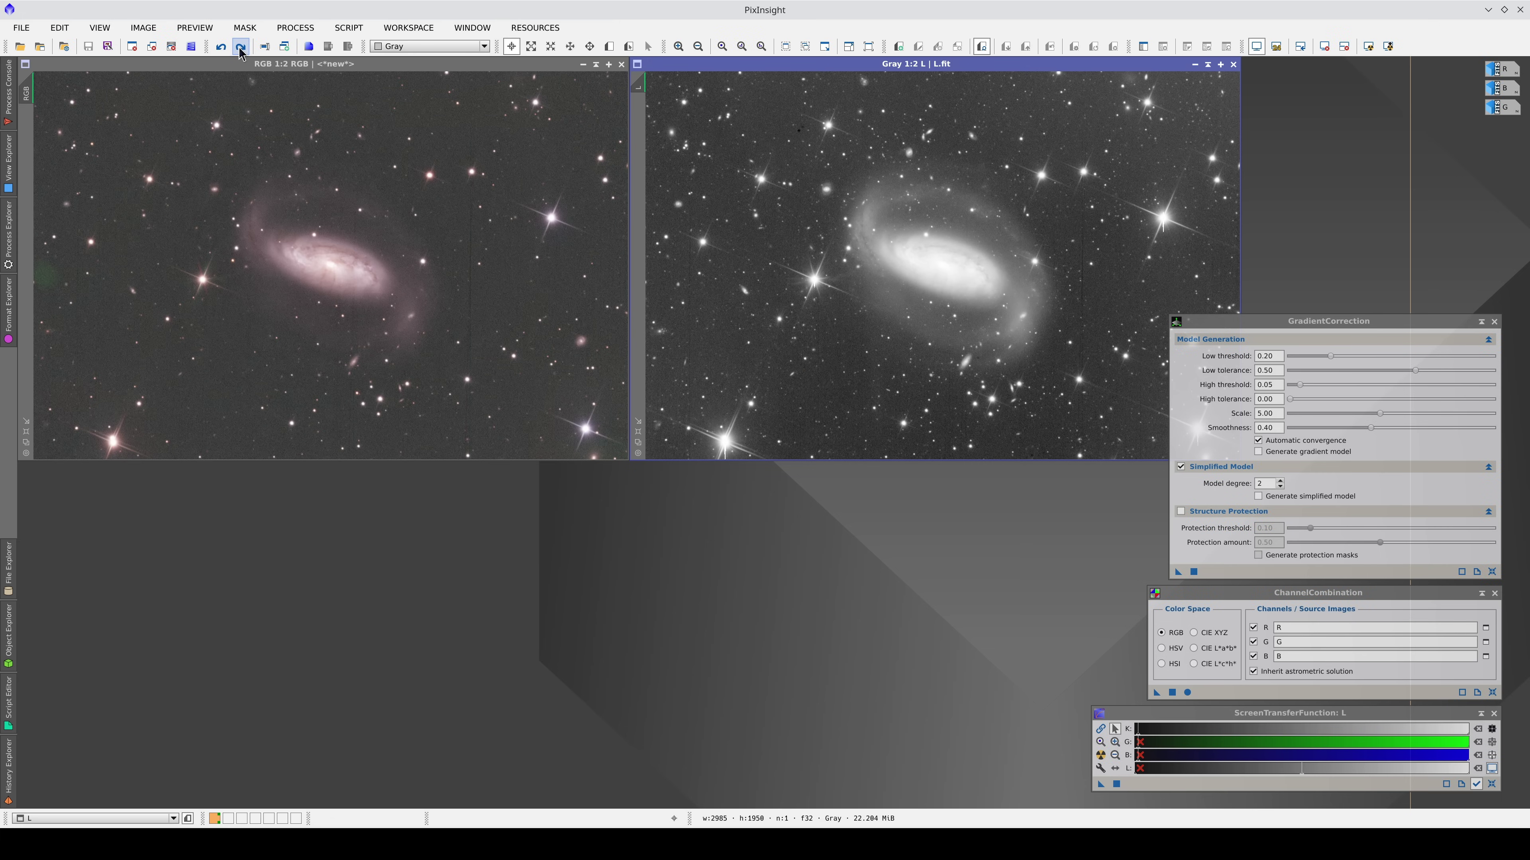
pyautogui.click(240, 47)
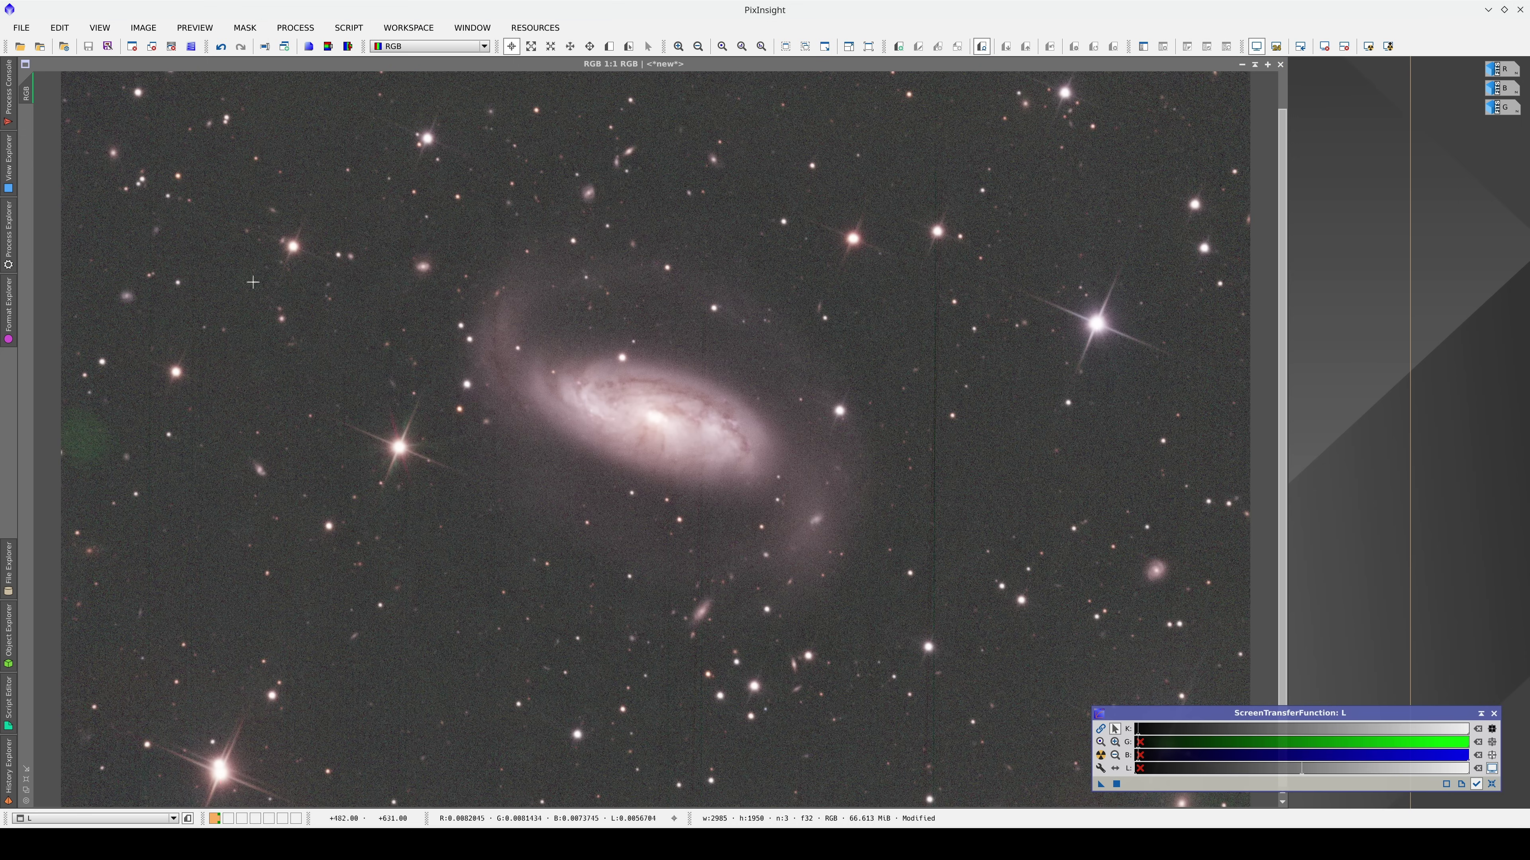
# Open SpectrophotometricColorCalibration from Process Explorer and set the QE curve to KAF-16803.
pyautogui.click(16, 244)
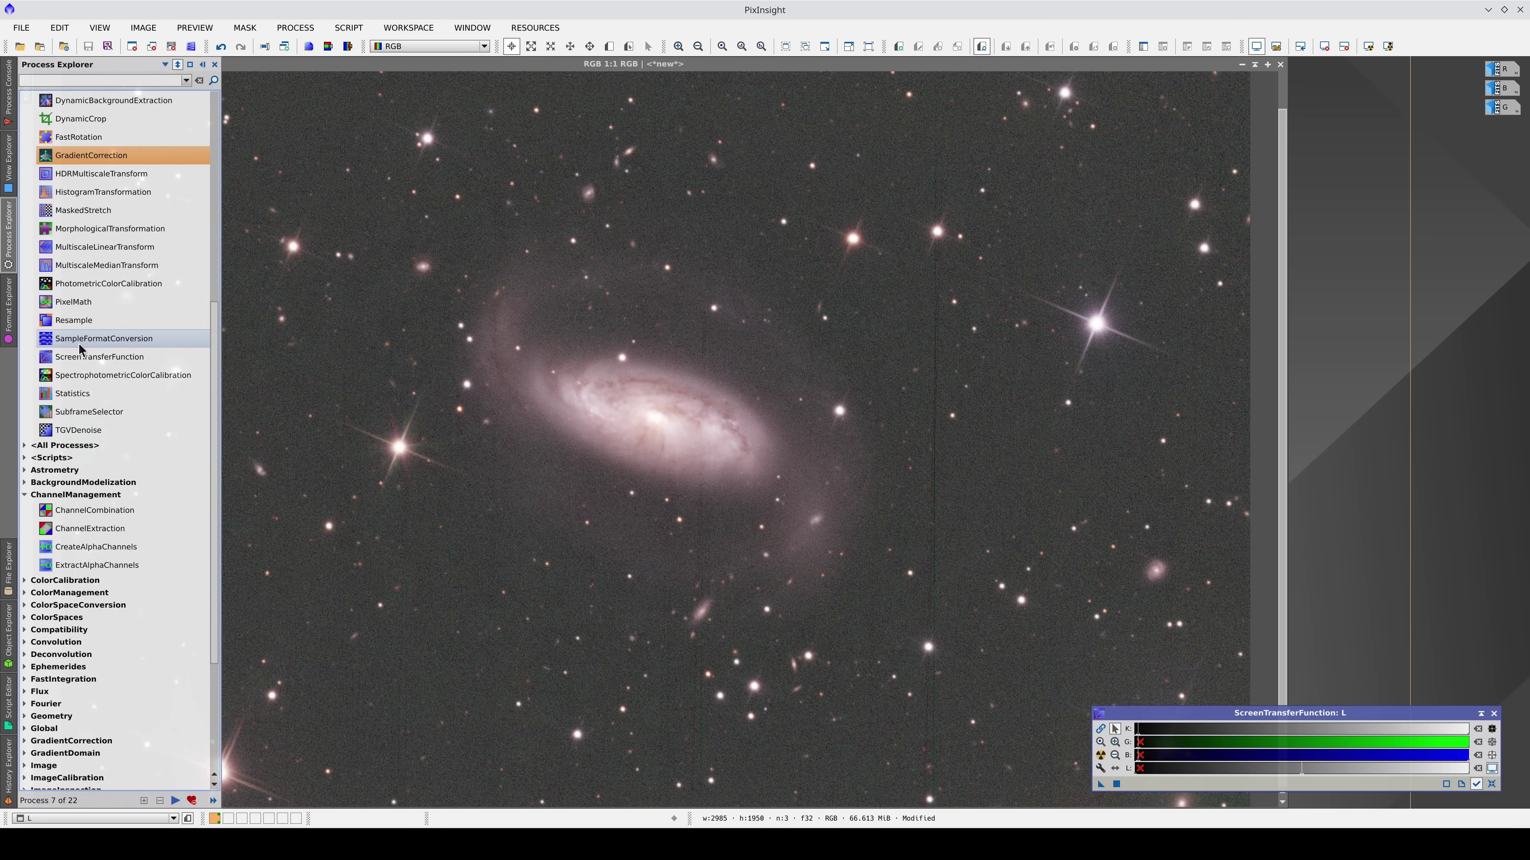
pyautogui.doubleClick(99, 379)
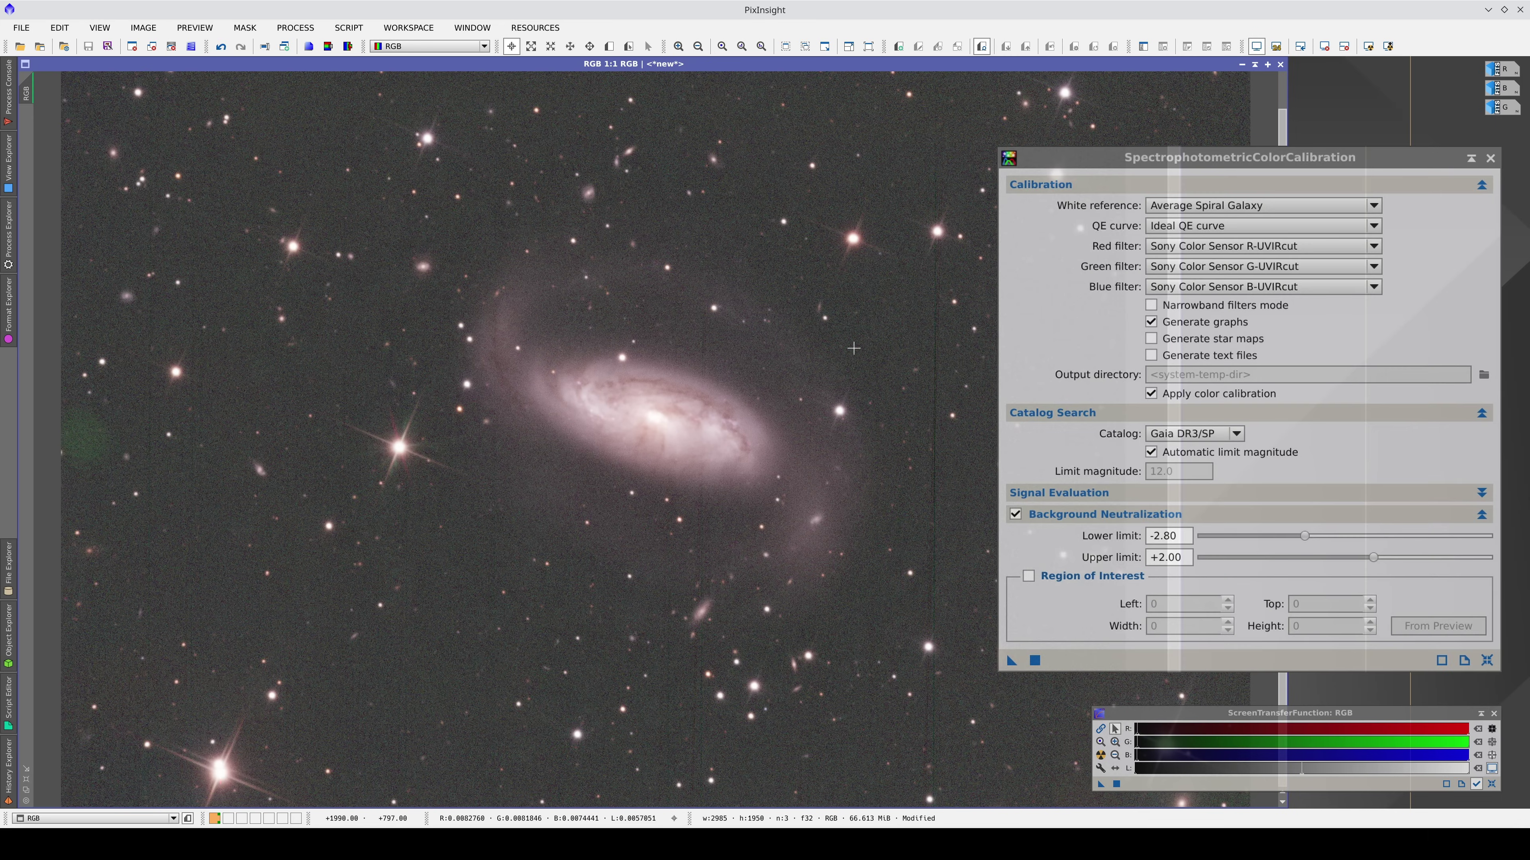
pyautogui.click(1179, 232)
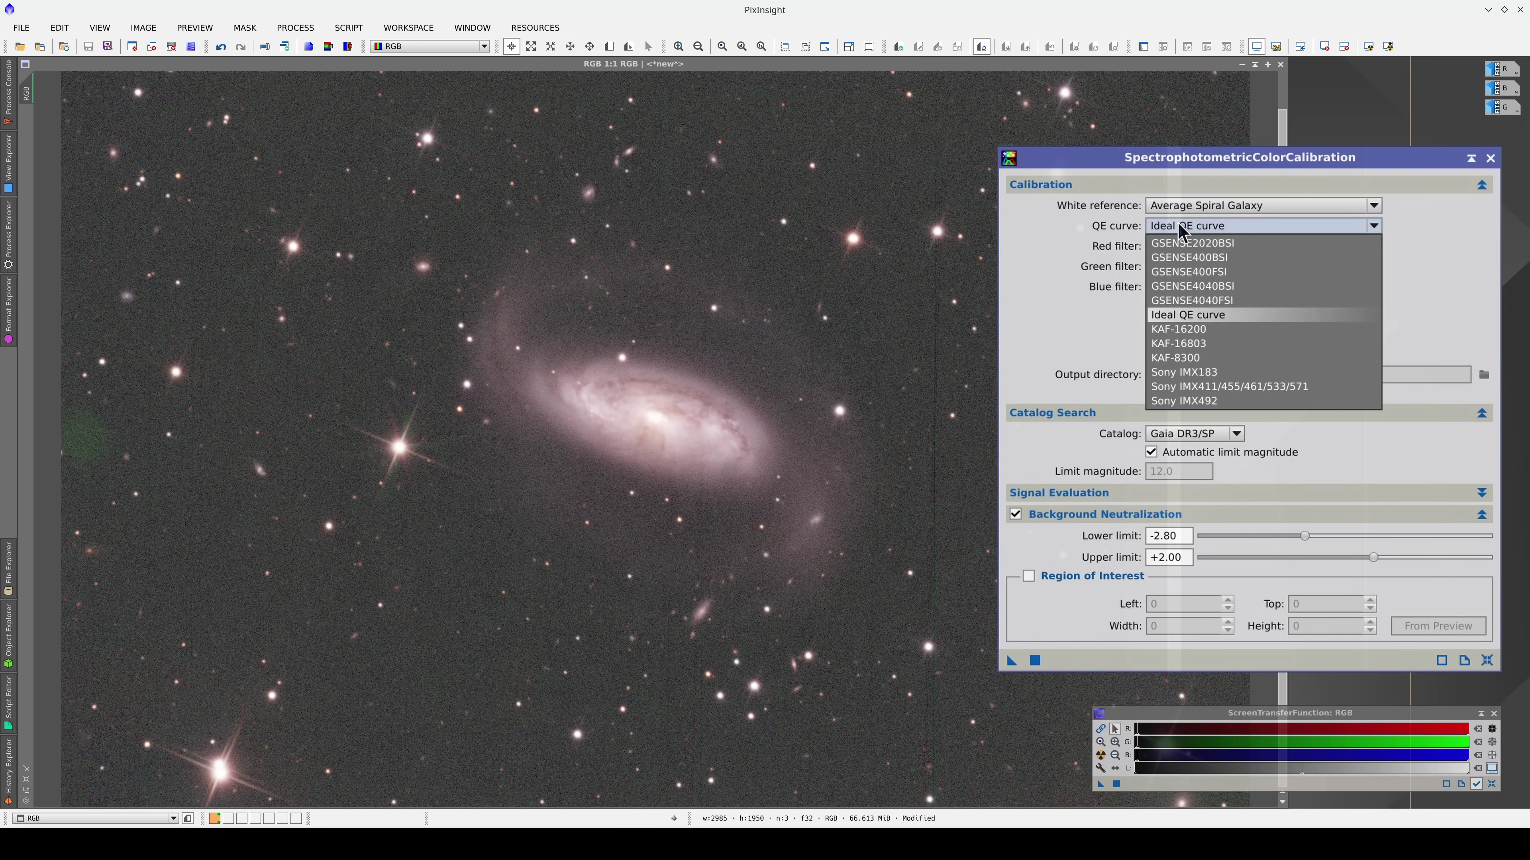
pyautogui.click(1208, 339)
# Set the red, green and blue filters to Astrodon E-series R, G and B.
pyautogui.click(1192, 248)
pyautogui.scroll(15, 1216, 314)
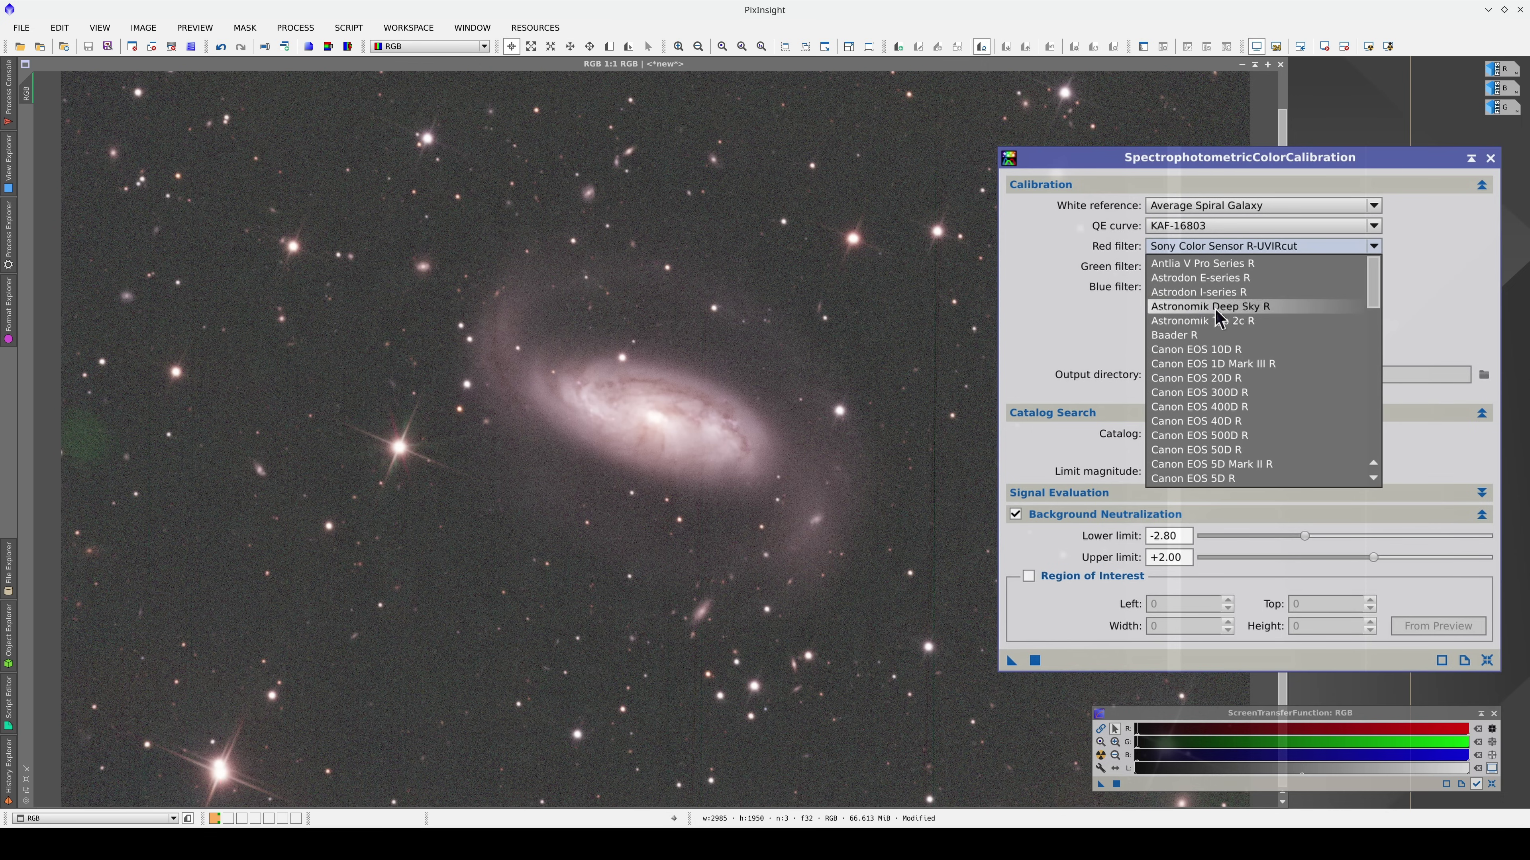
pyautogui.click(1219, 277)
pyautogui.click(1217, 267)
pyautogui.scroll(15, 1216, 292)
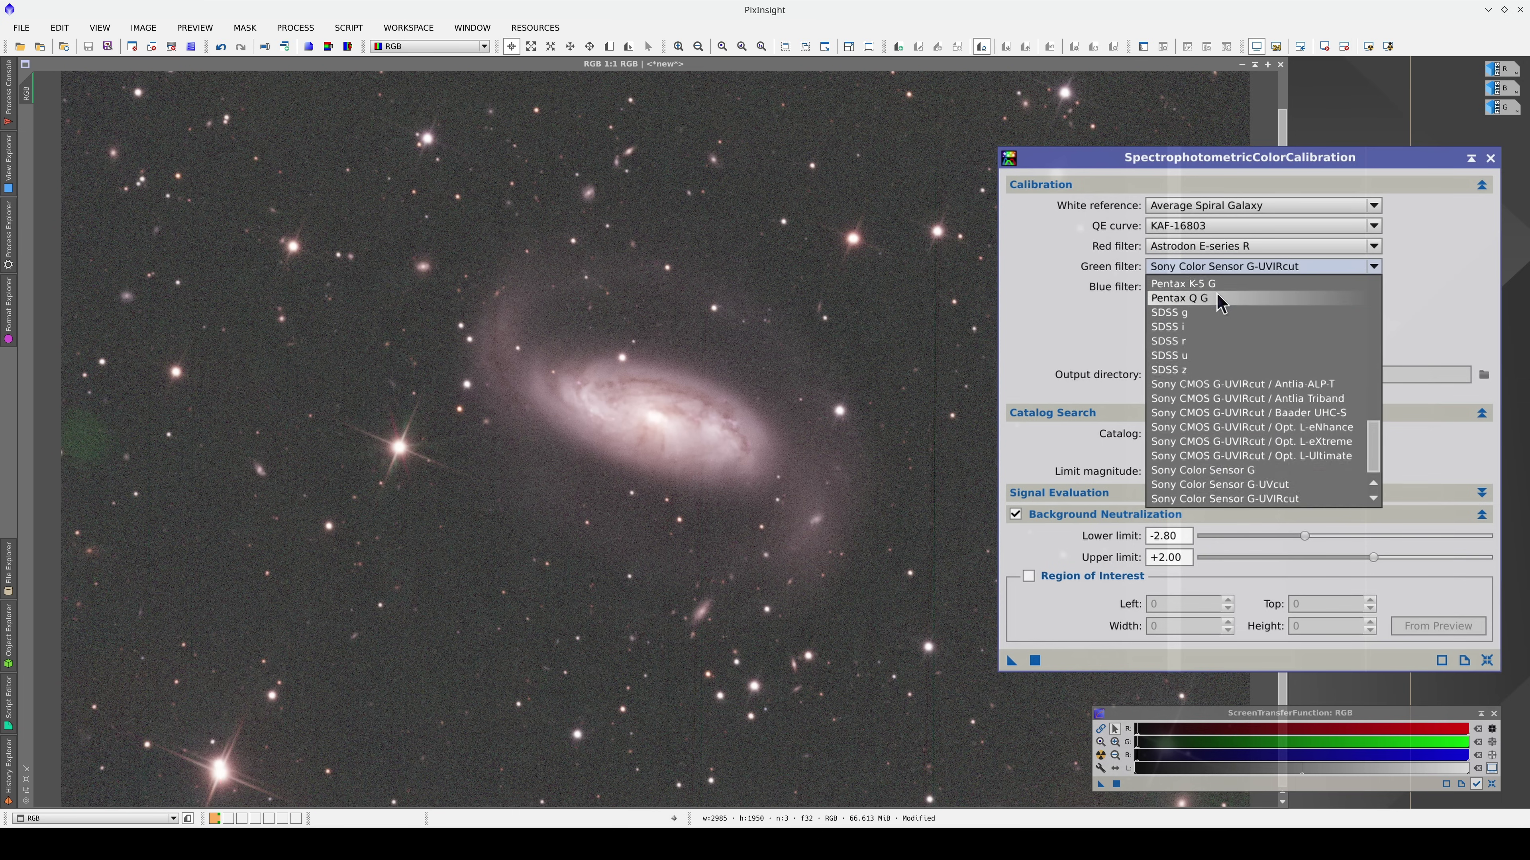
pyautogui.click(1216, 300)
pyautogui.click(1218, 287)
pyautogui.scroll(15, 1228, 343)
pyautogui.click(1225, 317)
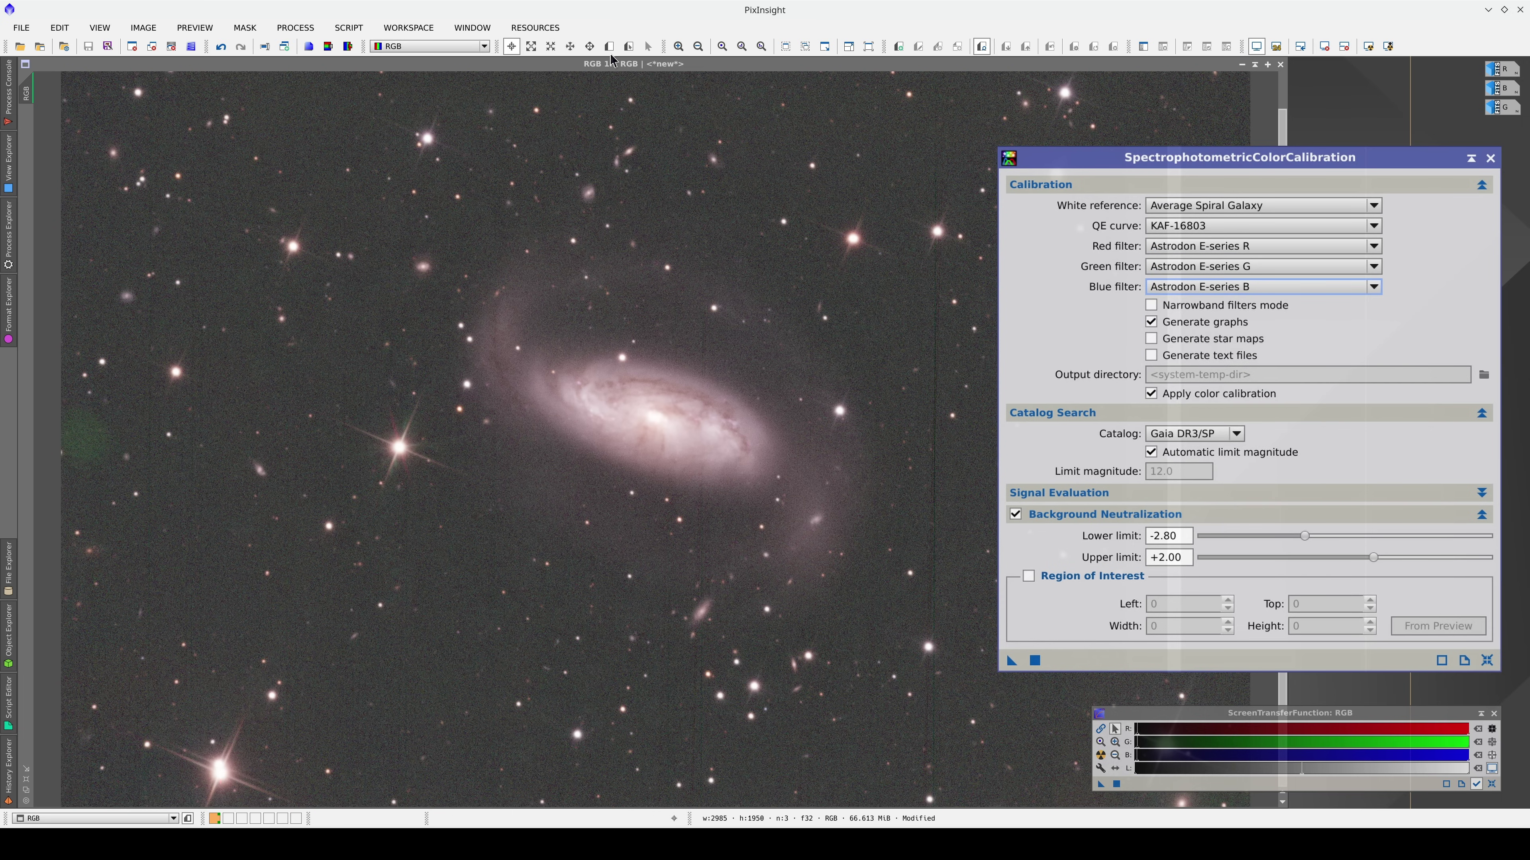
# Mark empty sky below the galaxy as Preview01, use it as the background region, and apply SPCC globally.
pyautogui.moveTo(318, 538); pyautogui.dragTo(534, 782)
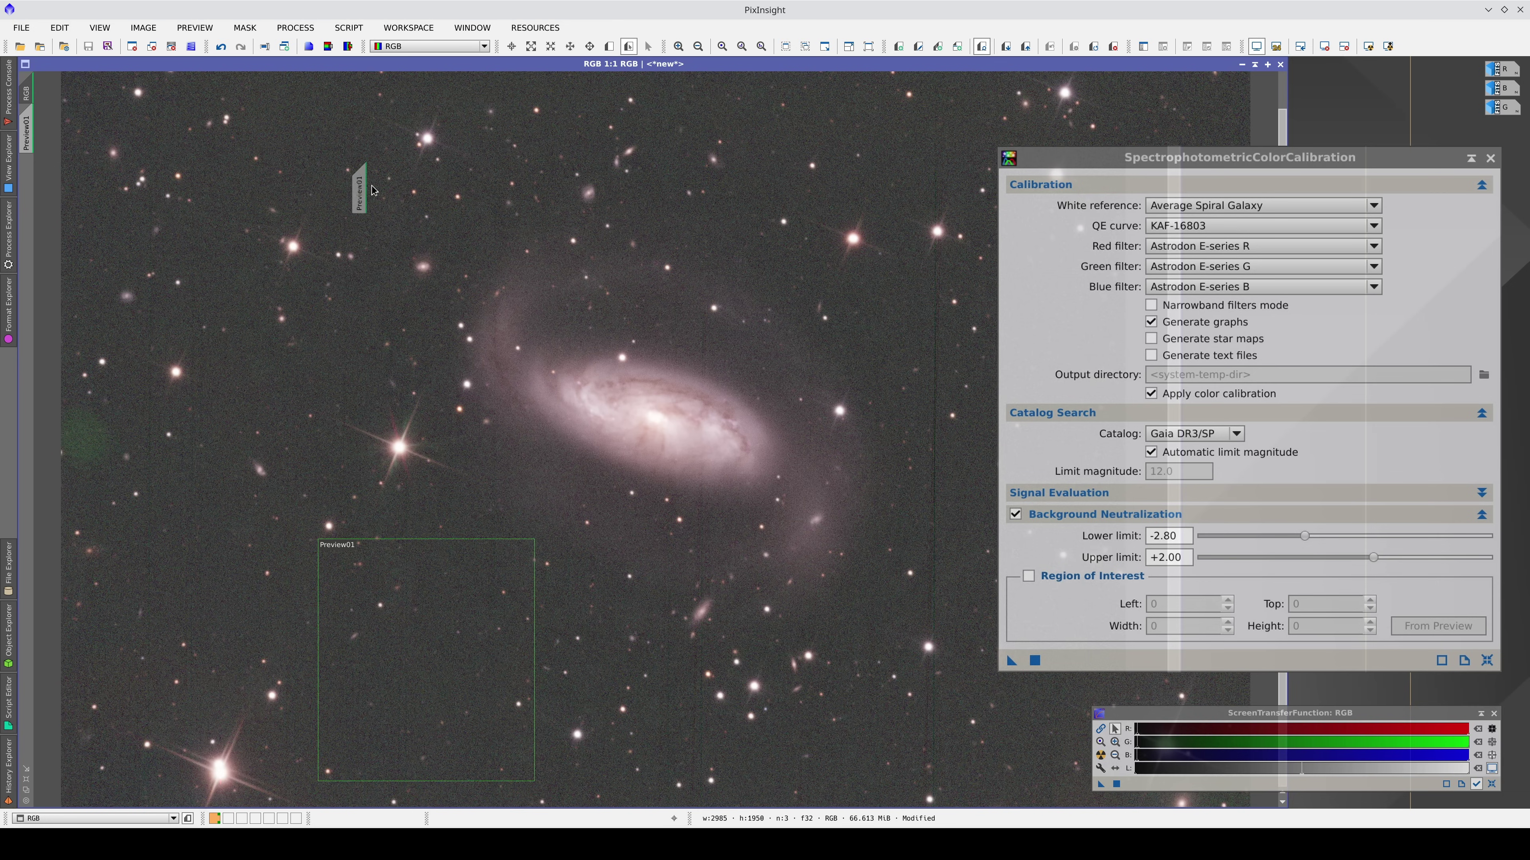
pyautogui.moveTo(997, 337); pyautogui.dragTo(1433, 598)
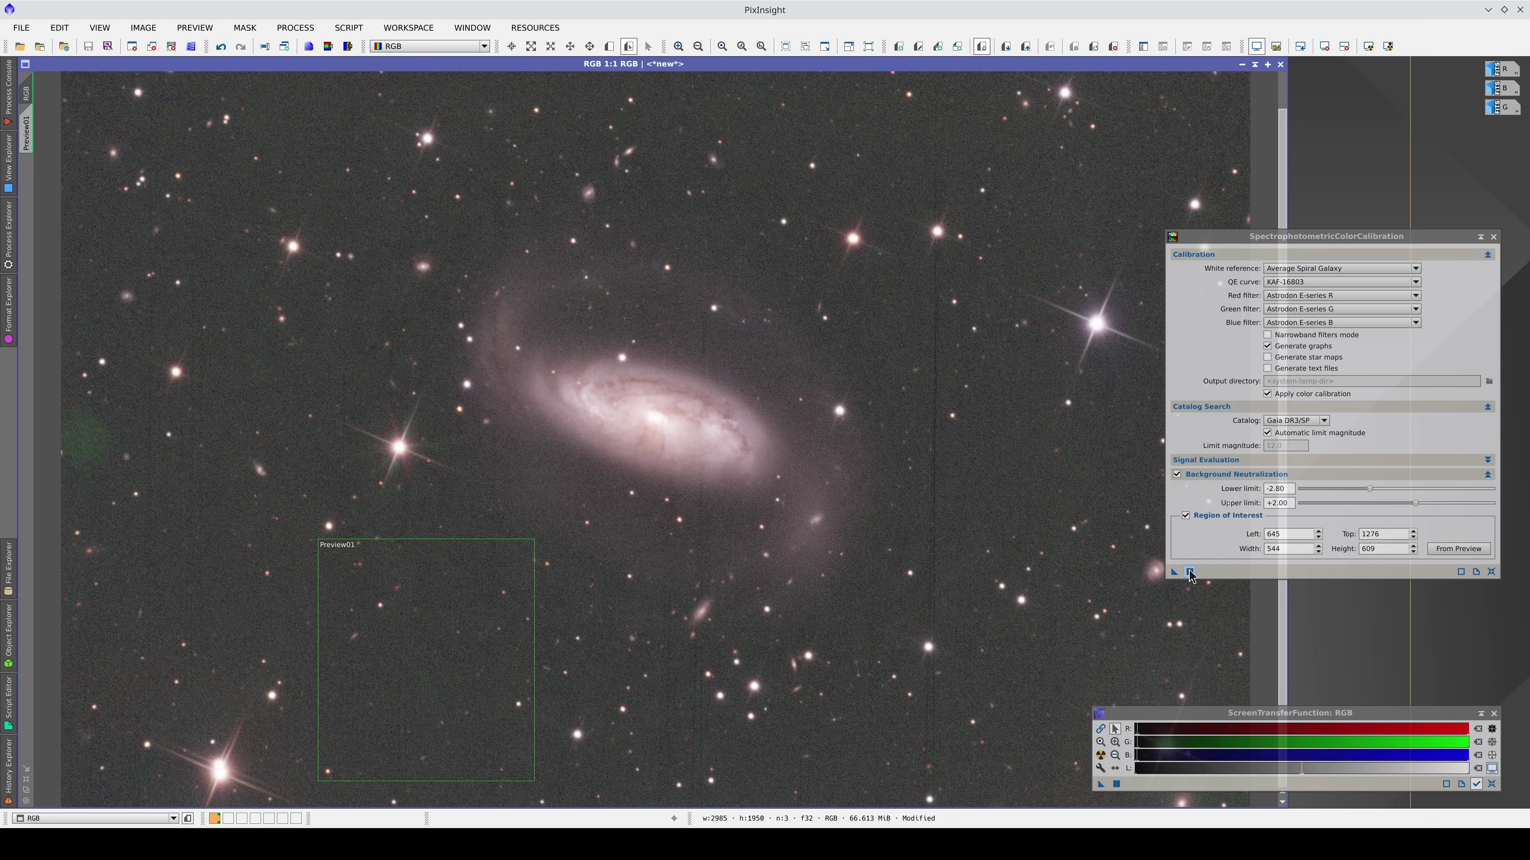
pyautogui.click(1190, 571)
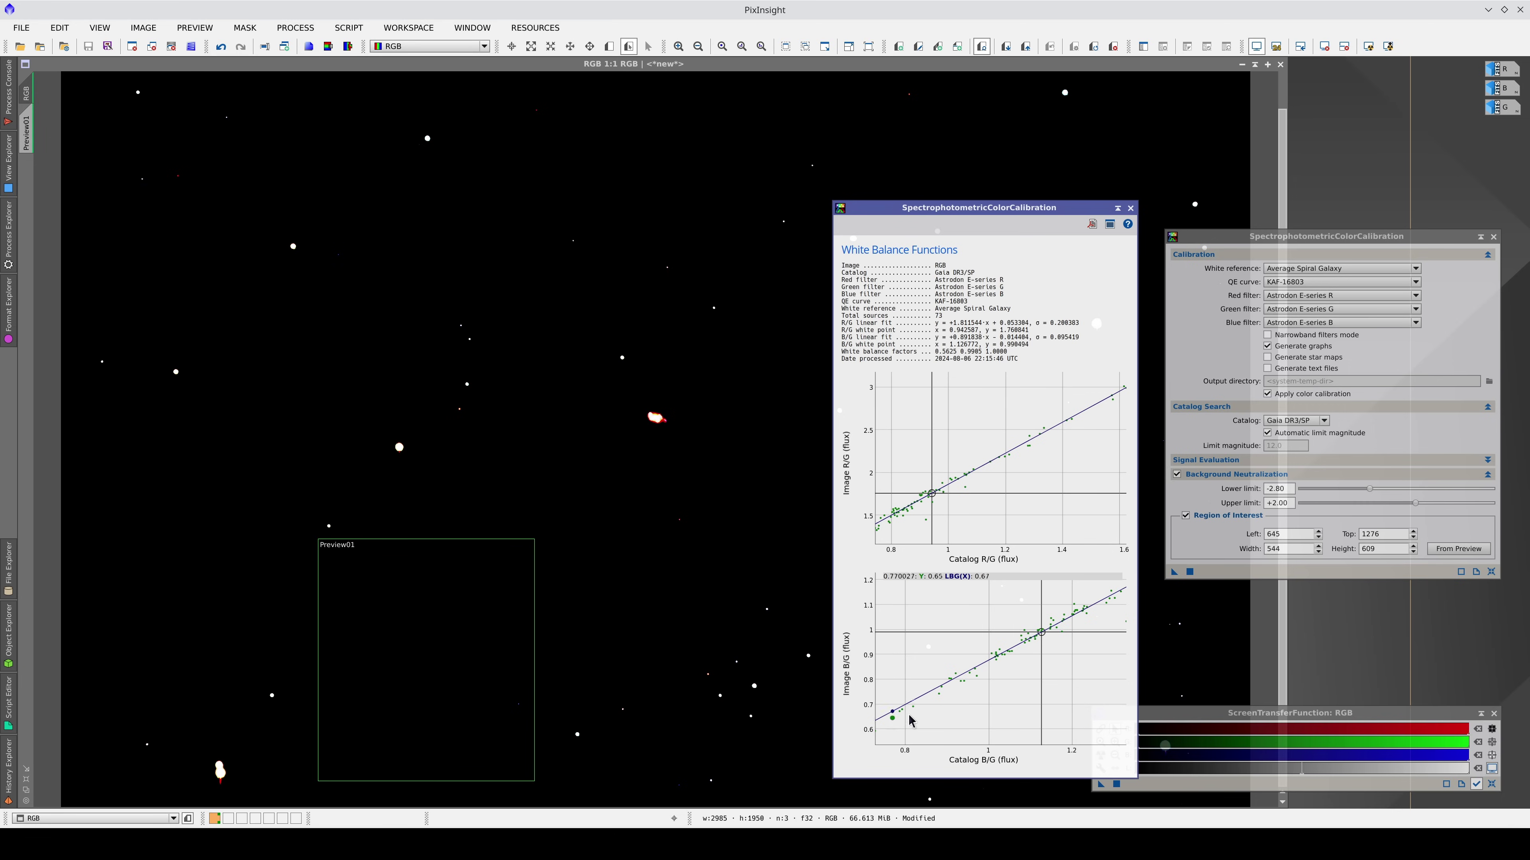
# Close the white balance graphs and the SPCC dialog, and switch to readout mode.
pyautogui.click(1129, 209)
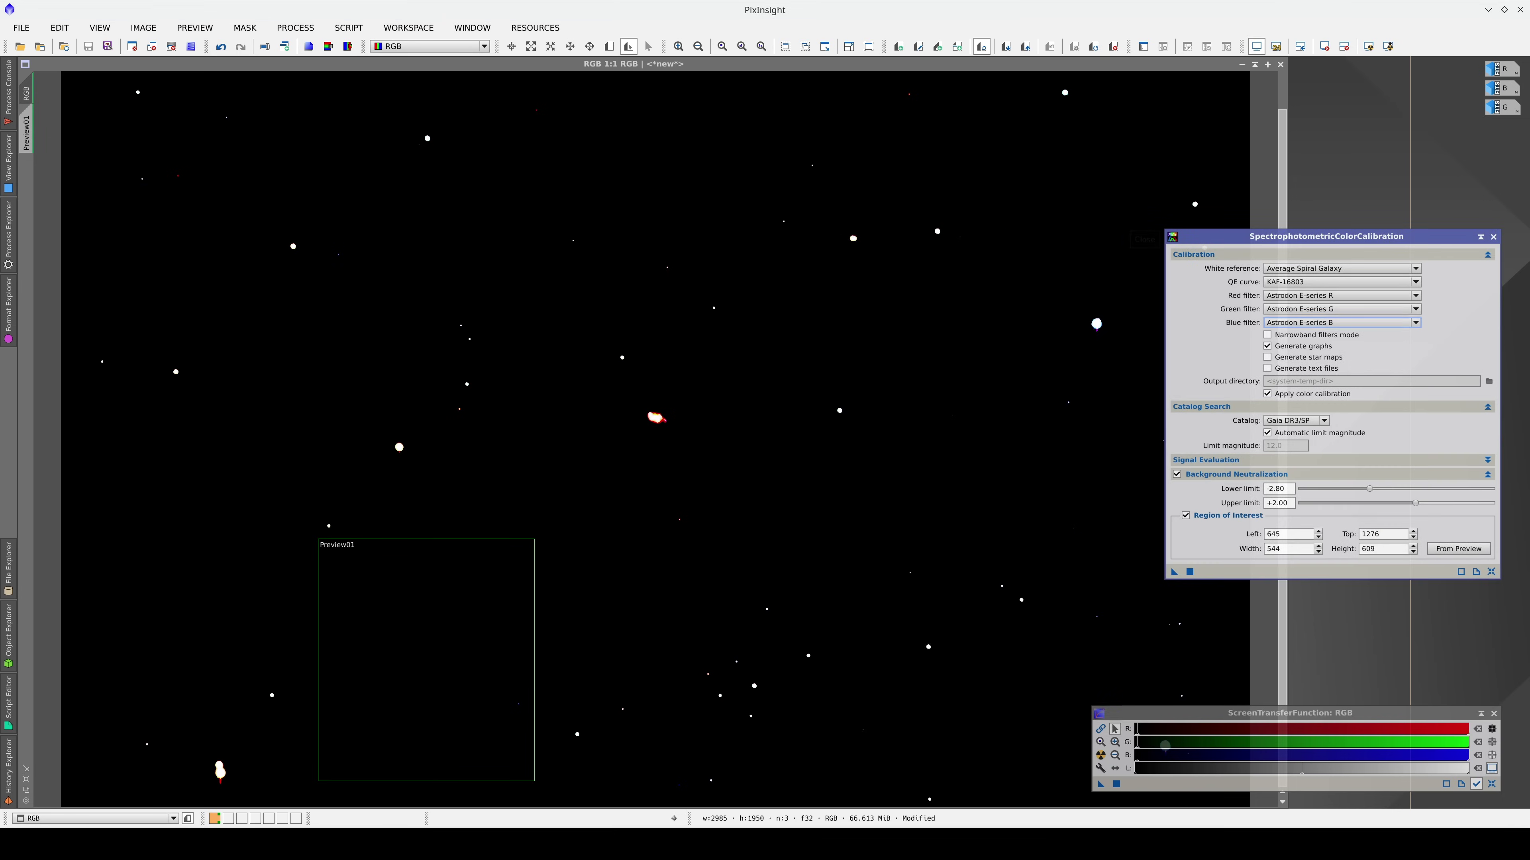
pyautogui.click(1494, 236)
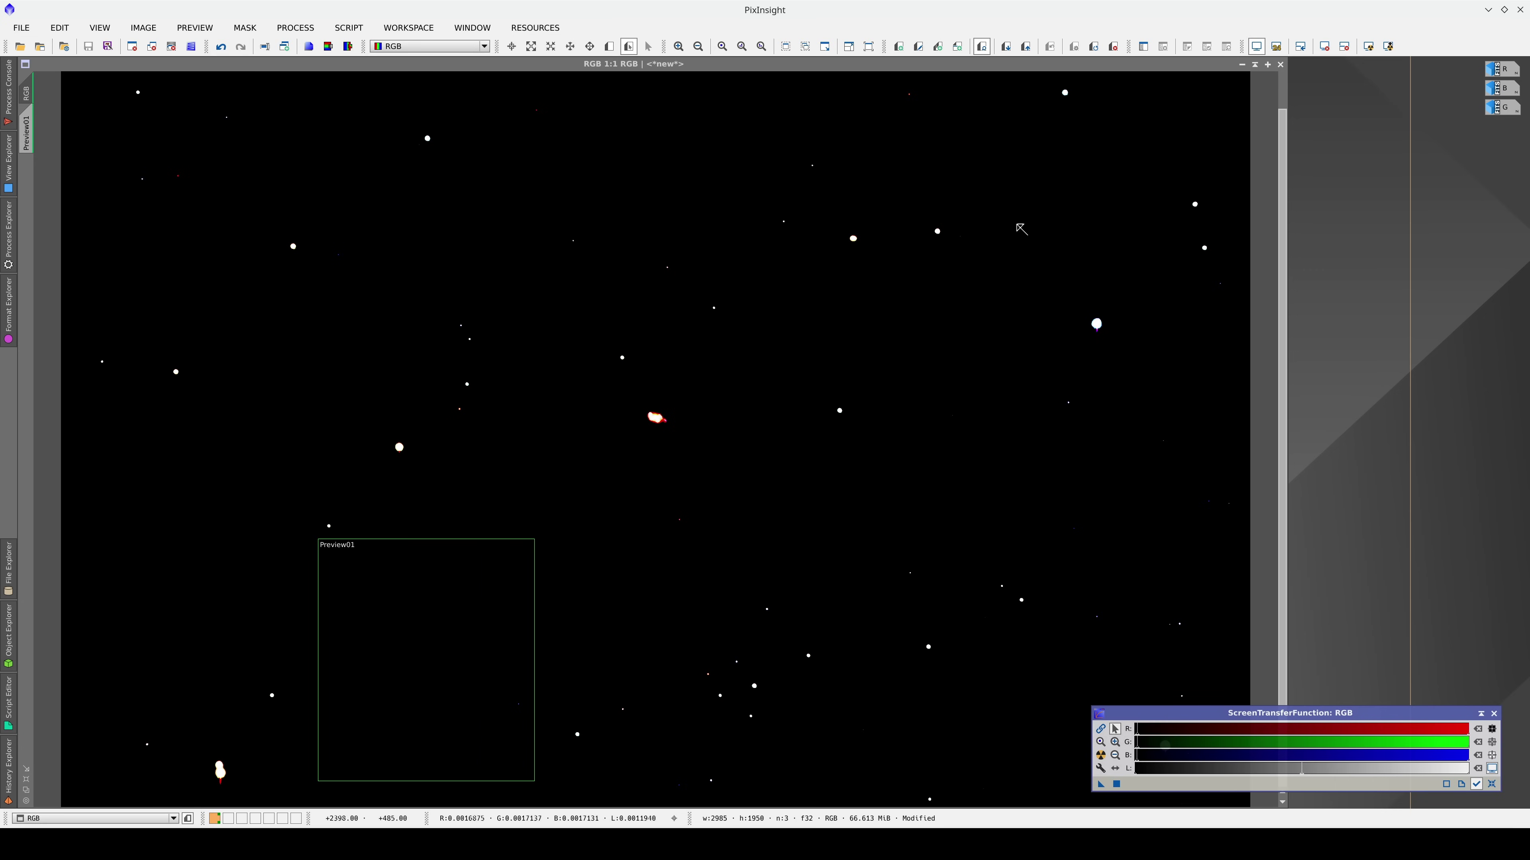
pyautogui.click(512, 46)
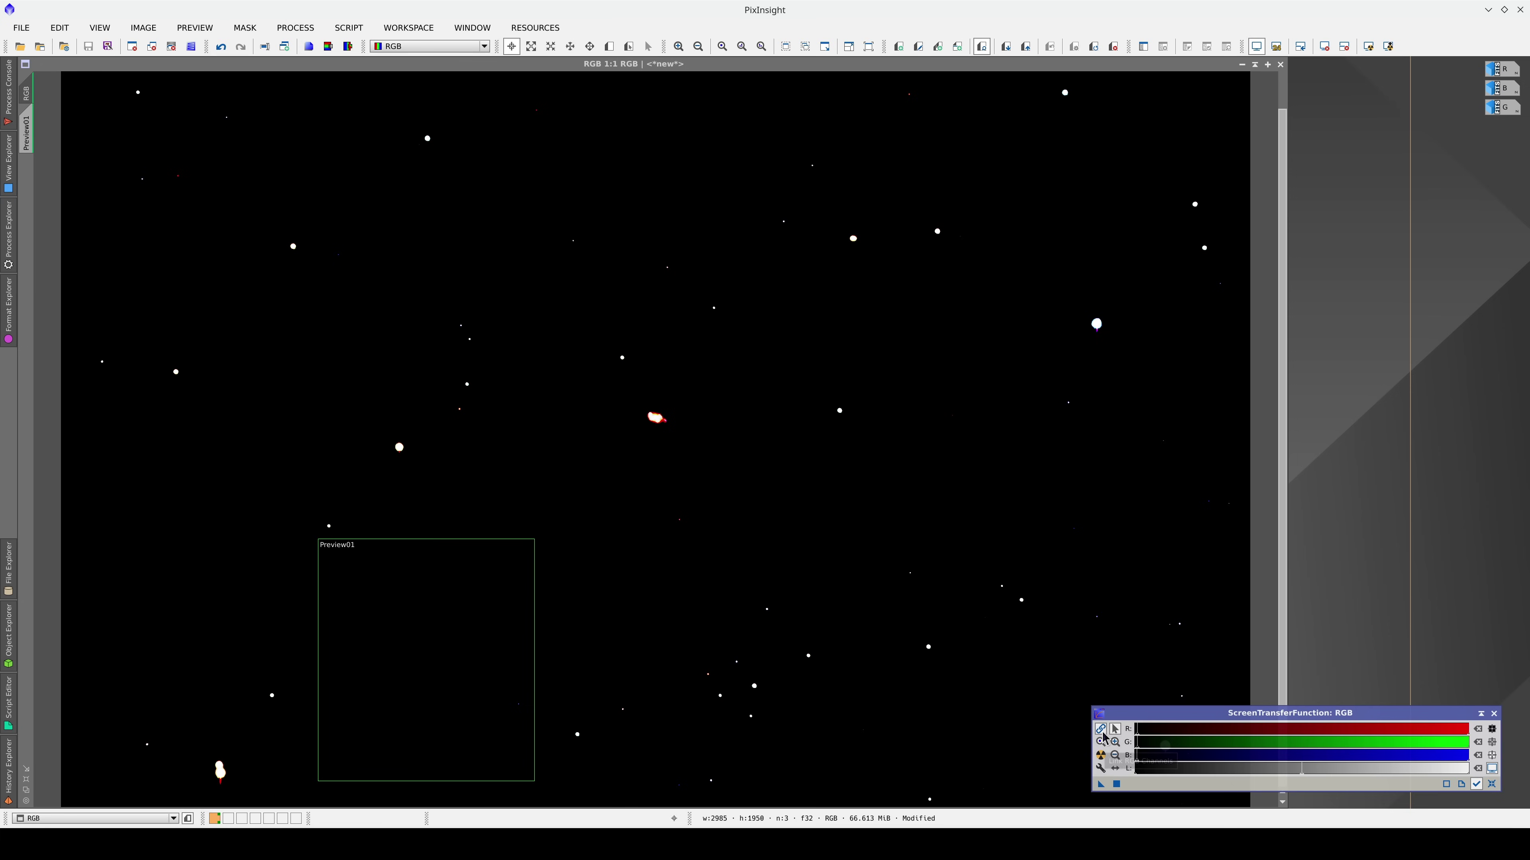
# Auto-stretch the RGB image with linked channels for neutral colour, shown beside the L luminance image.
pyautogui.click(1101, 756)
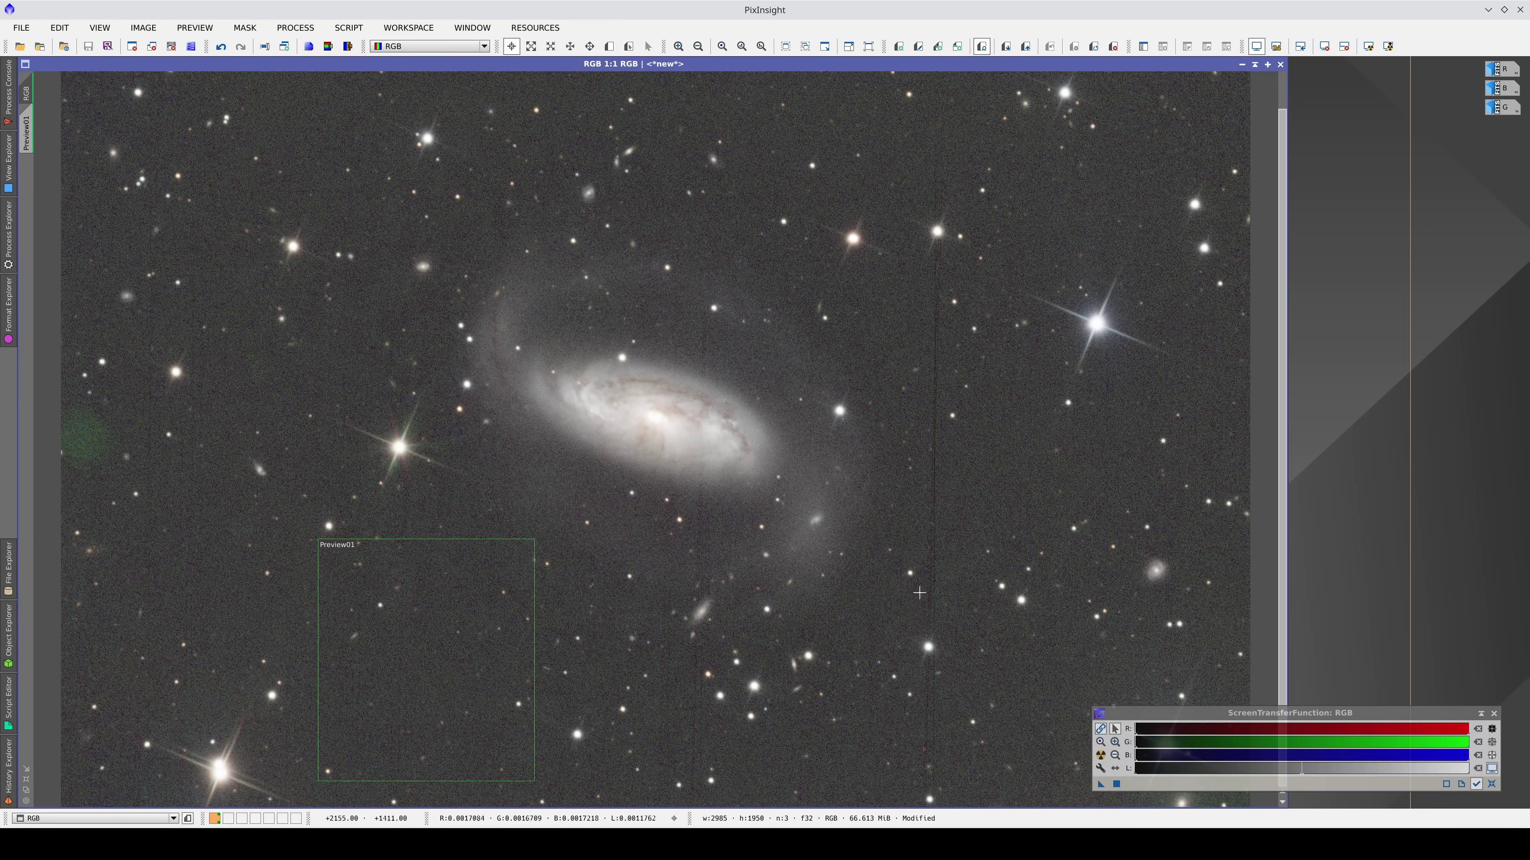
pyautogui.click(1100, 743)
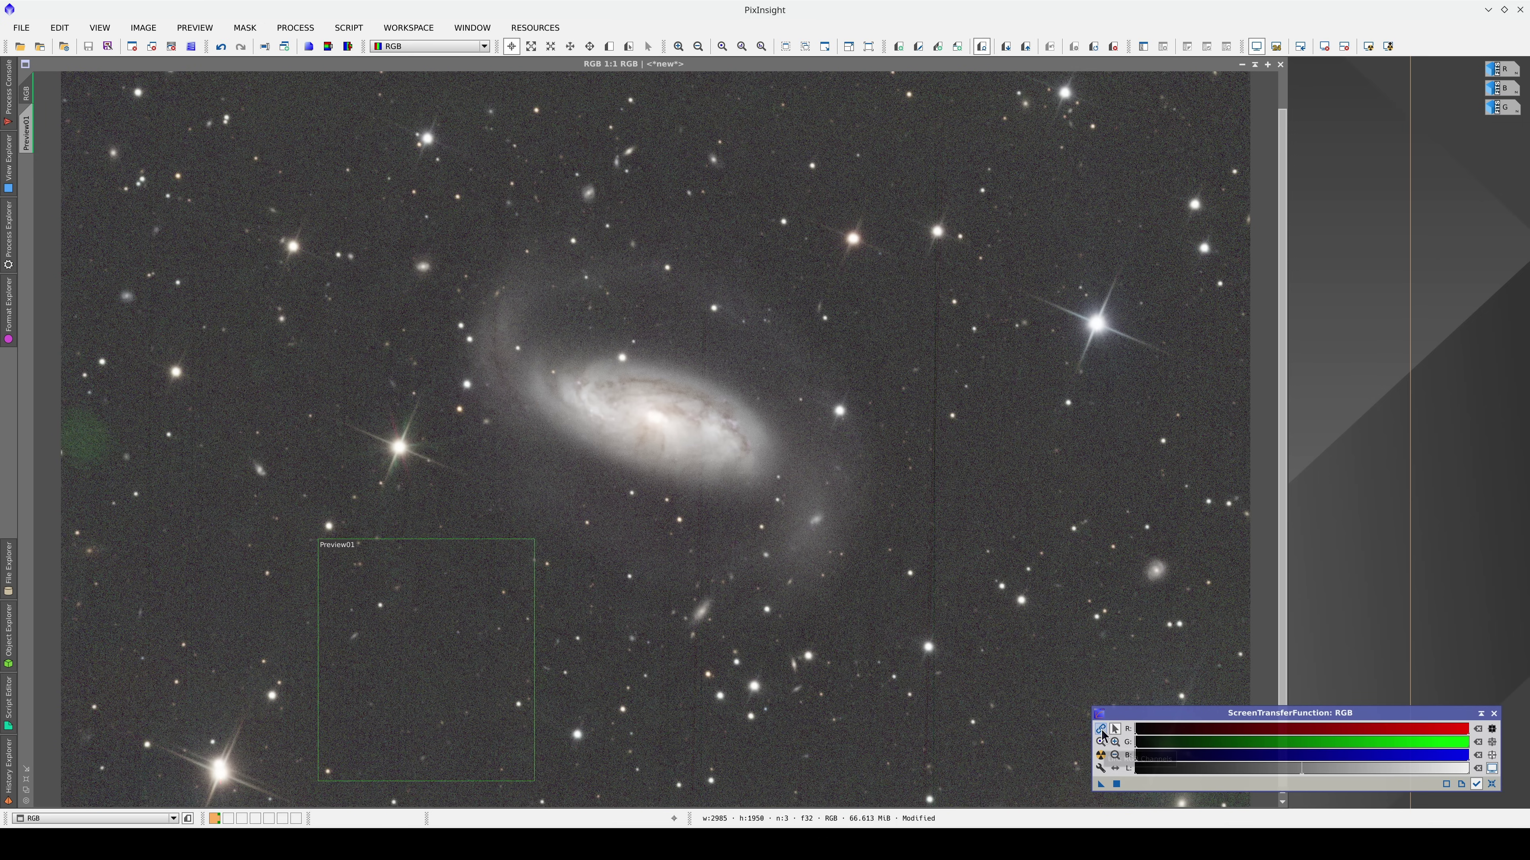
pyautogui.click(1101, 756)
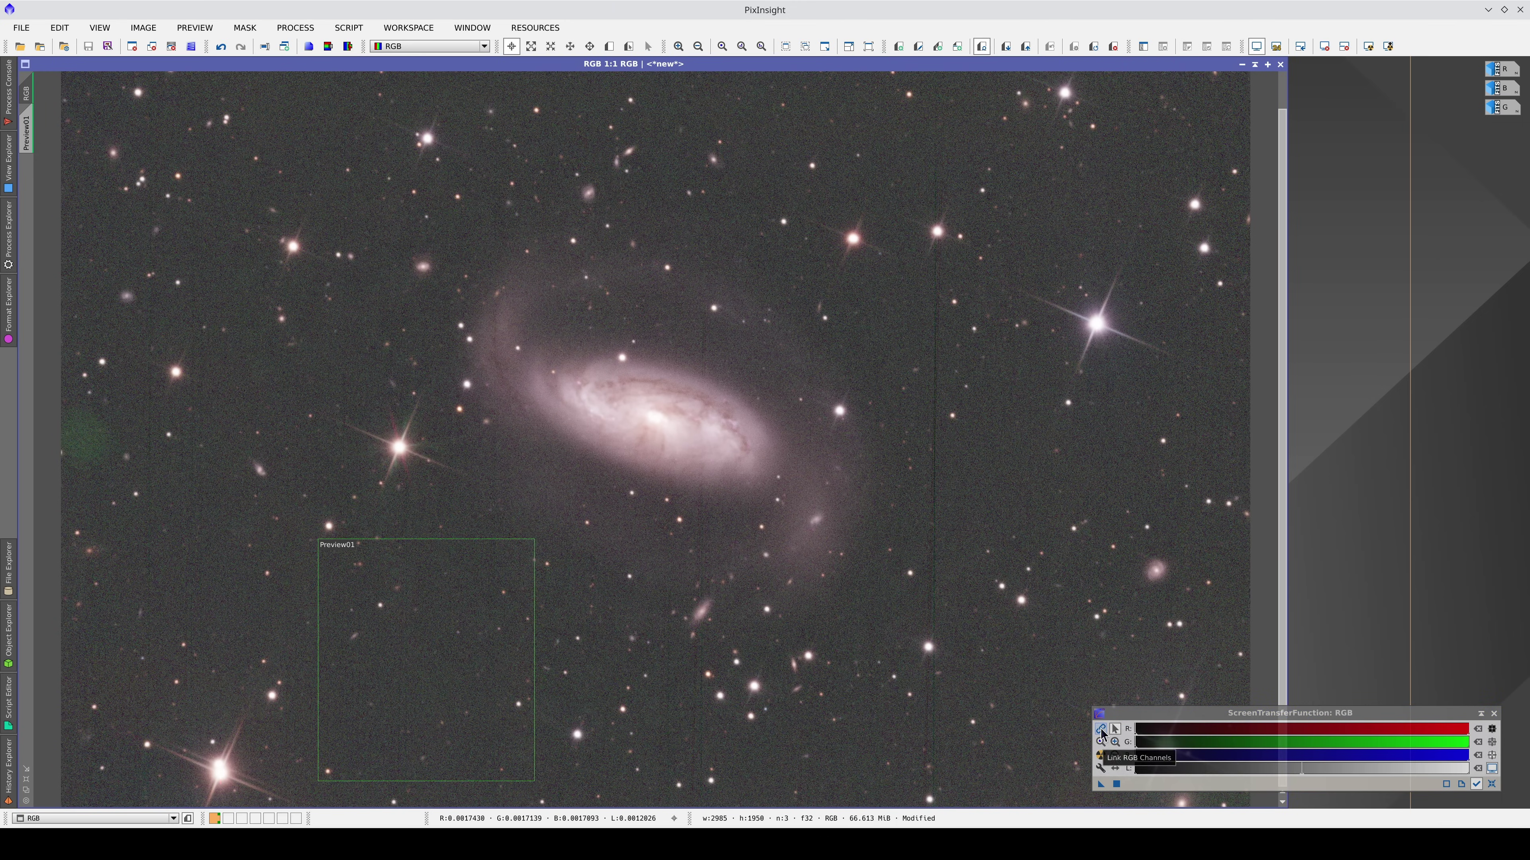
pyautogui.click(1101, 728)
pyautogui.click(1101, 756)
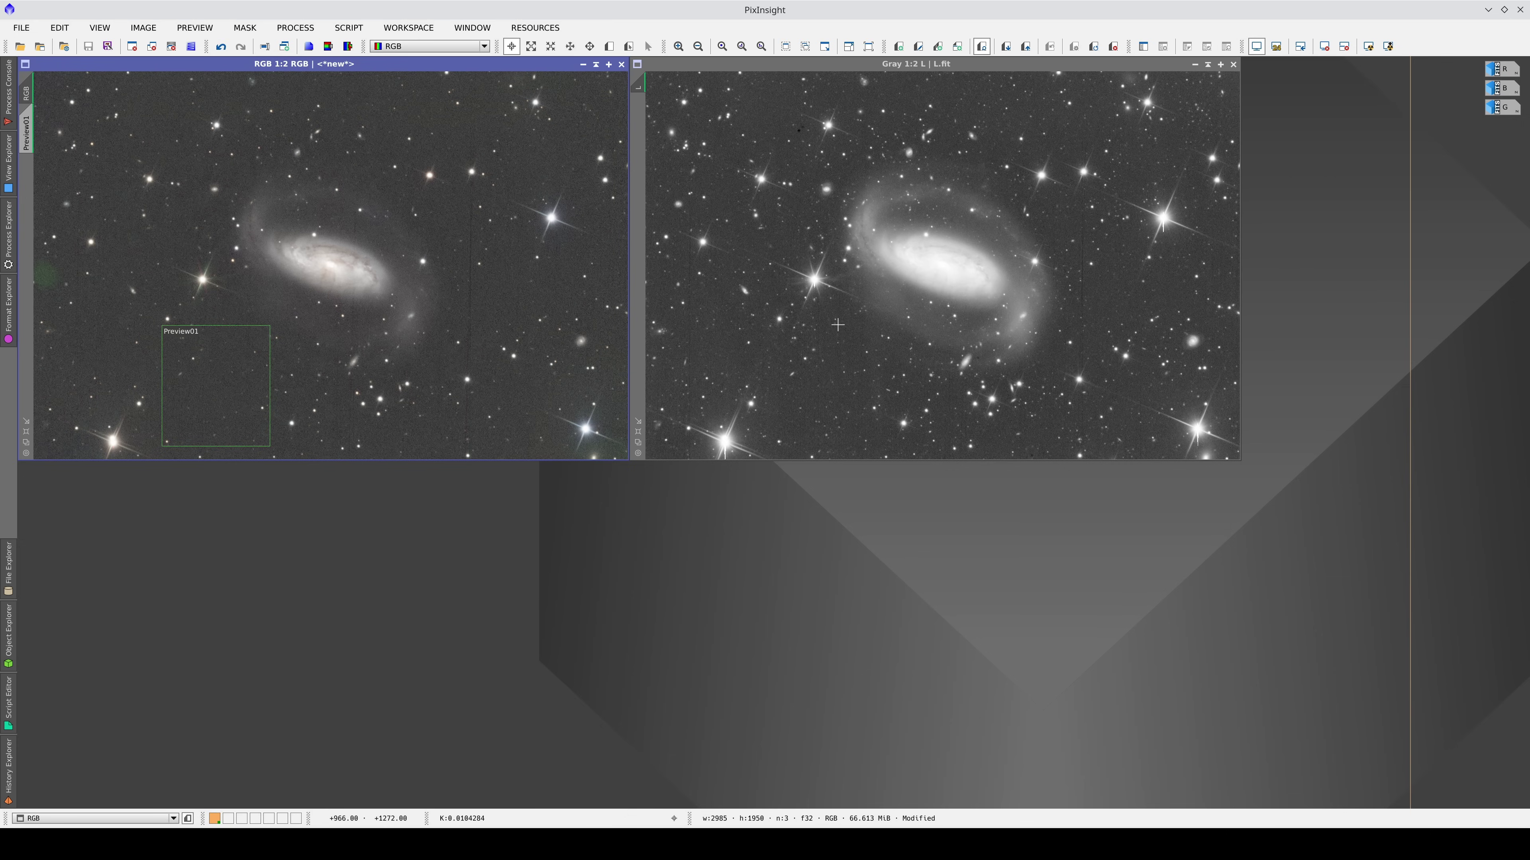
pyautogui.click(837, 325)
pyautogui.click(470, 322)
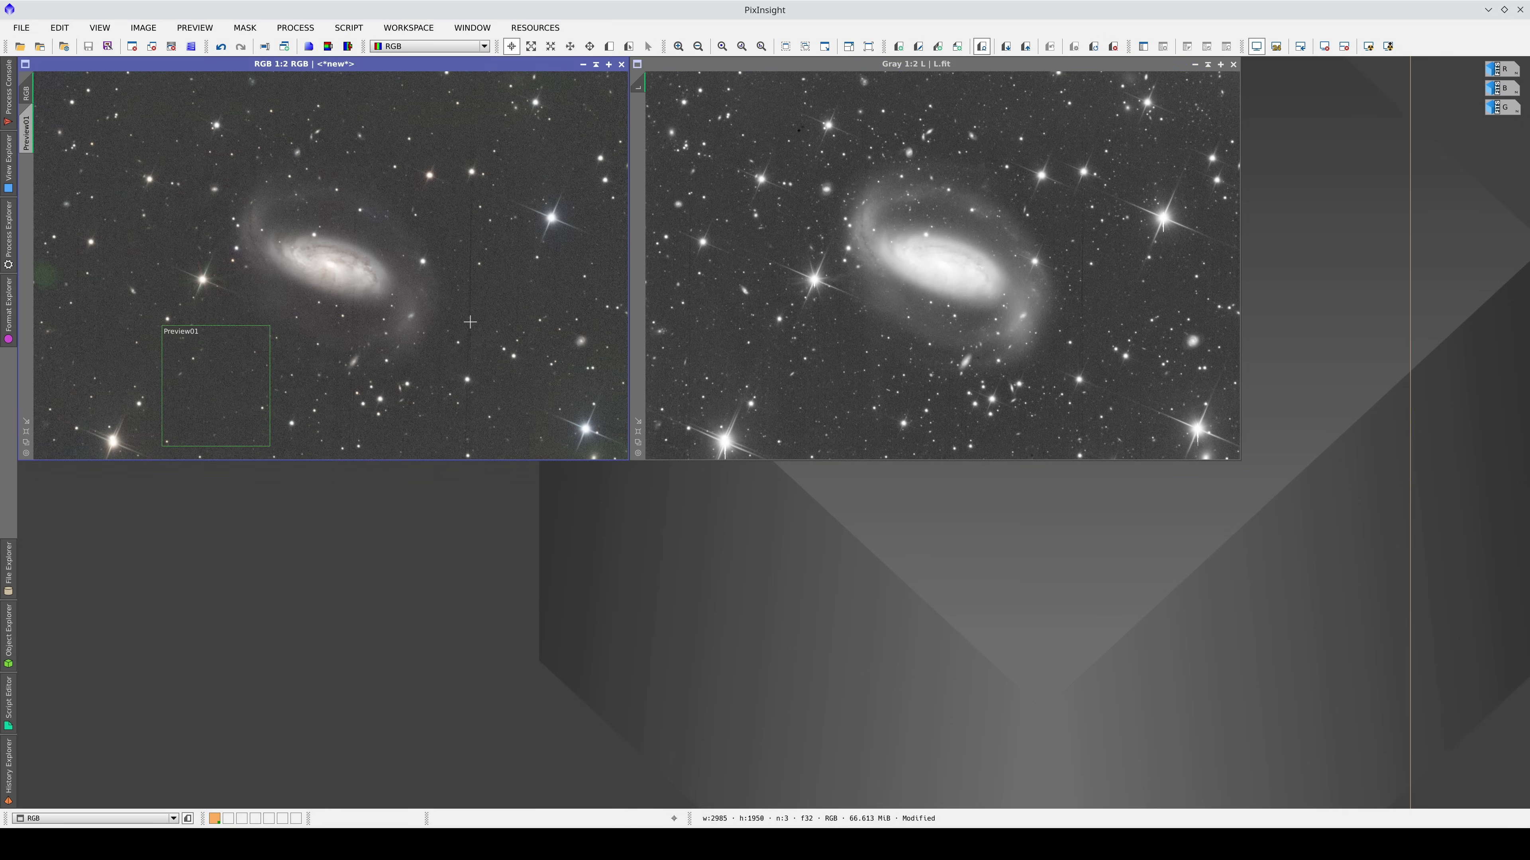